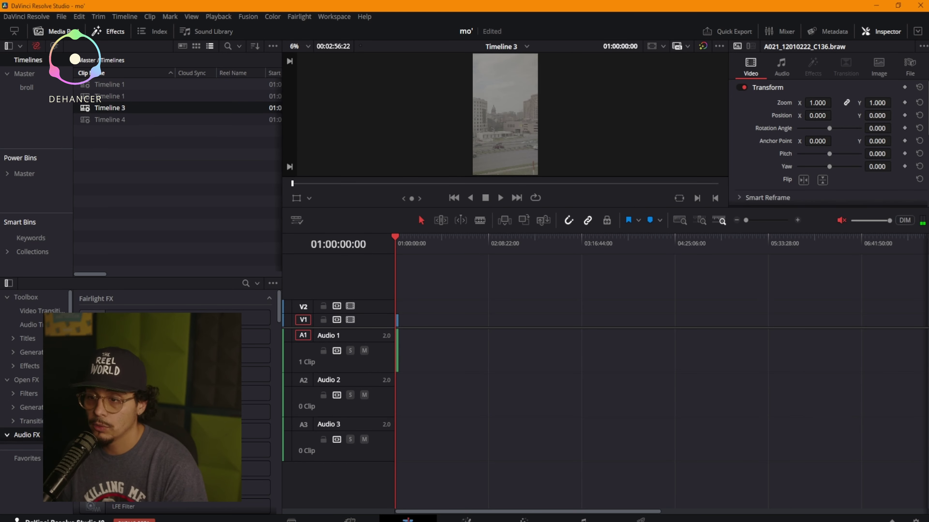
Step: Enlarge the A021_12010222_C136.braw clip in Timeline 3 and park the playhead at 01:00:55:20
scroll(504, 344, "up", 3)
left_click_drag(395, 237, 434, 237)
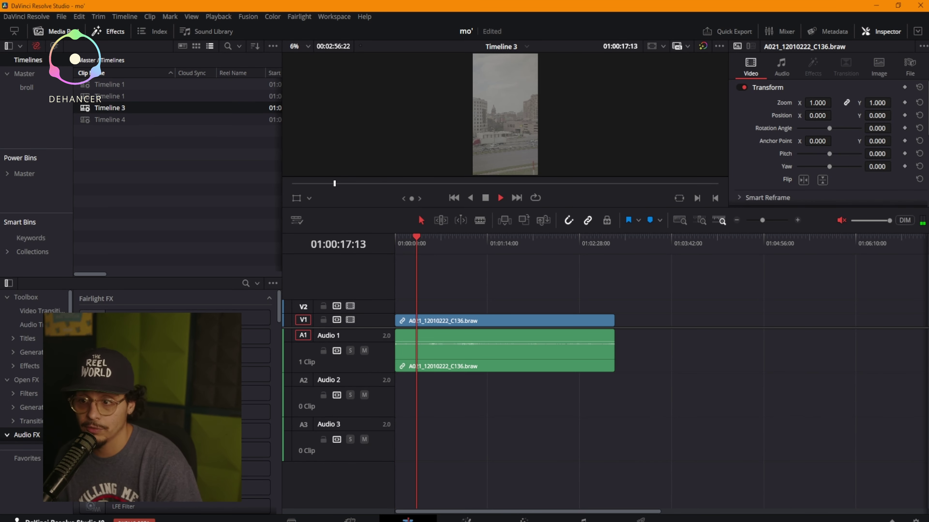
key("space")
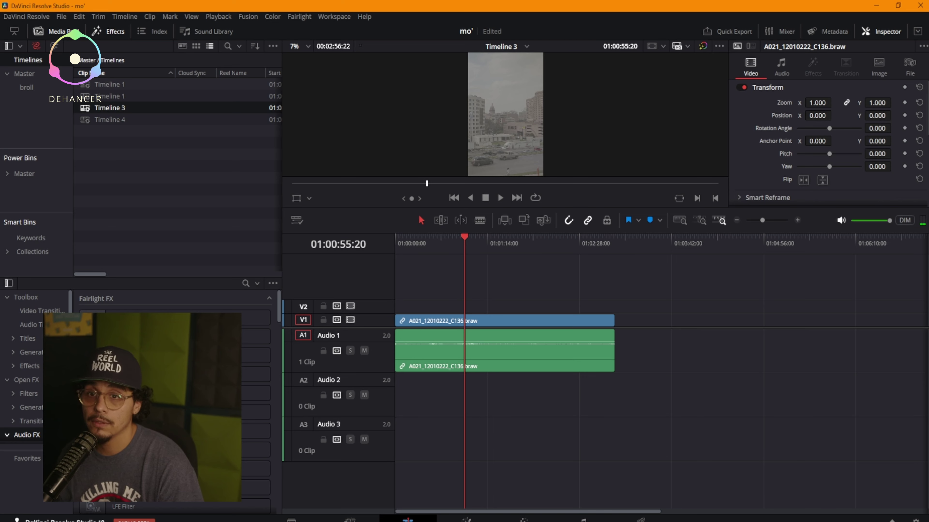
Step: Hide the Effects library and Media Pool to enlarge the viewer, and open the Color page
left_click(110, 31)
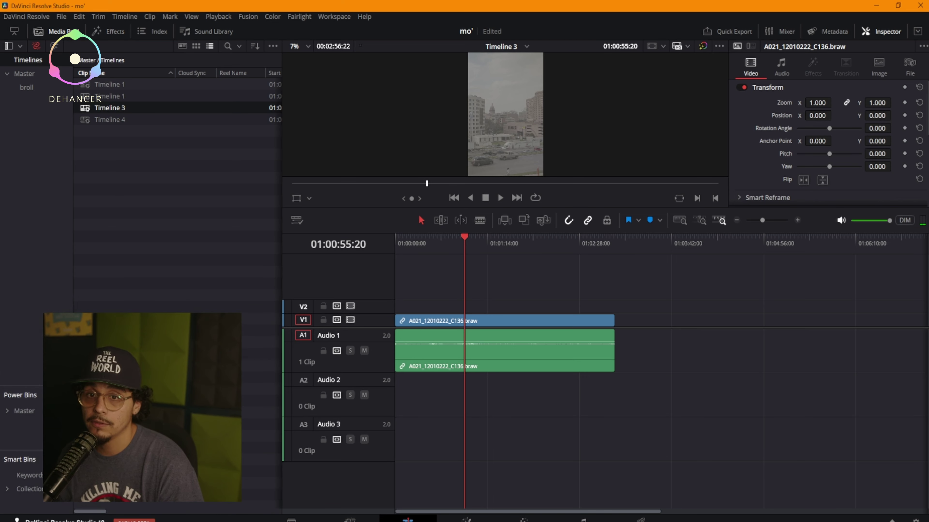
left_click(58, 31)
left_click_drag(384, 208, 384, 322)
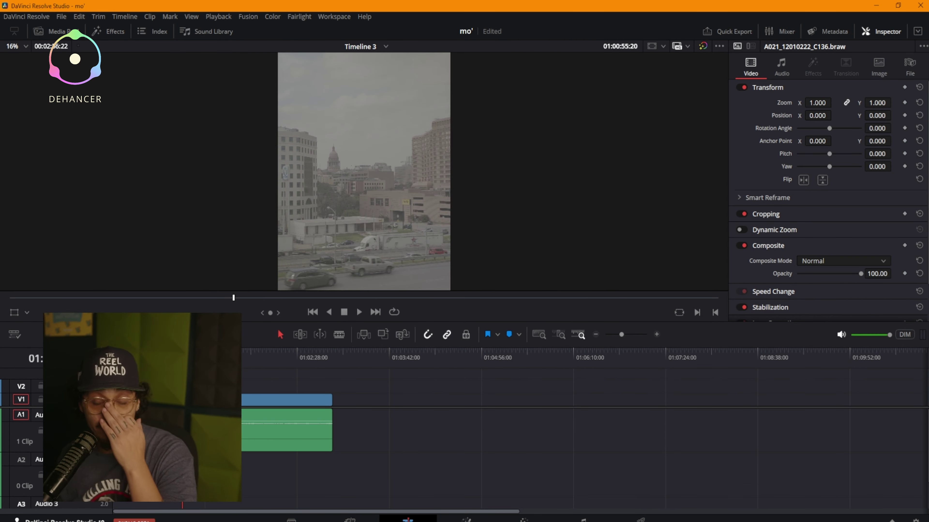
left_click(524, 520)
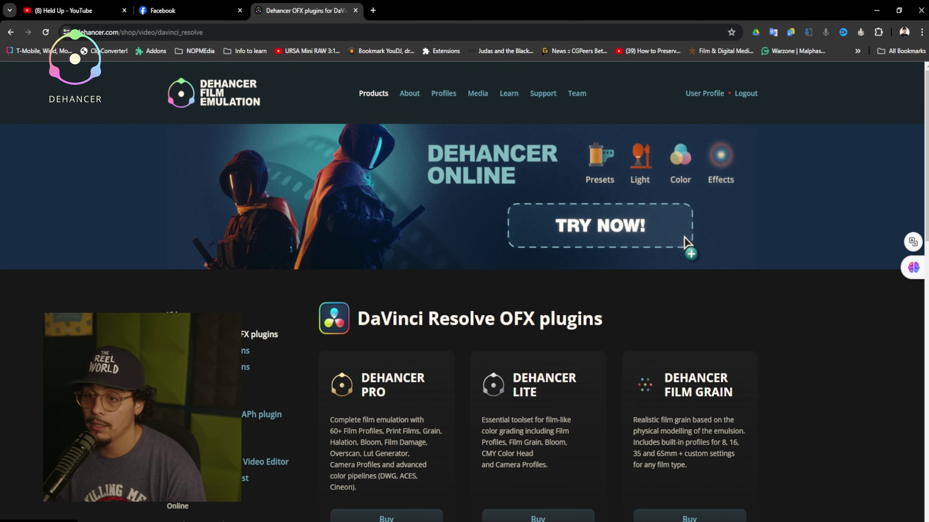
Step: In the browser, view Dehancer's plugins page and compare the iPad and iPhone screenshots on the Dehancer: Color grading App Store page
scroll(464, 292, "down", 3)
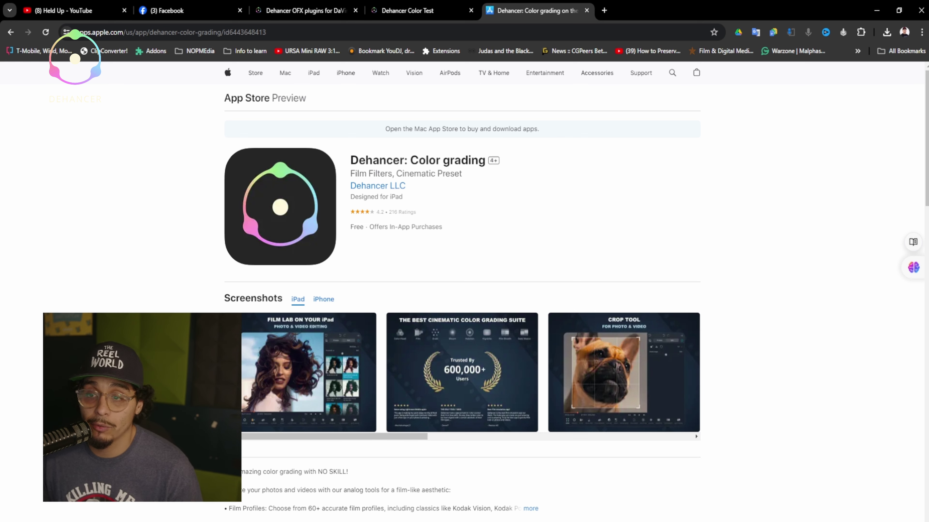
scroll(462, 285, "down", 3)
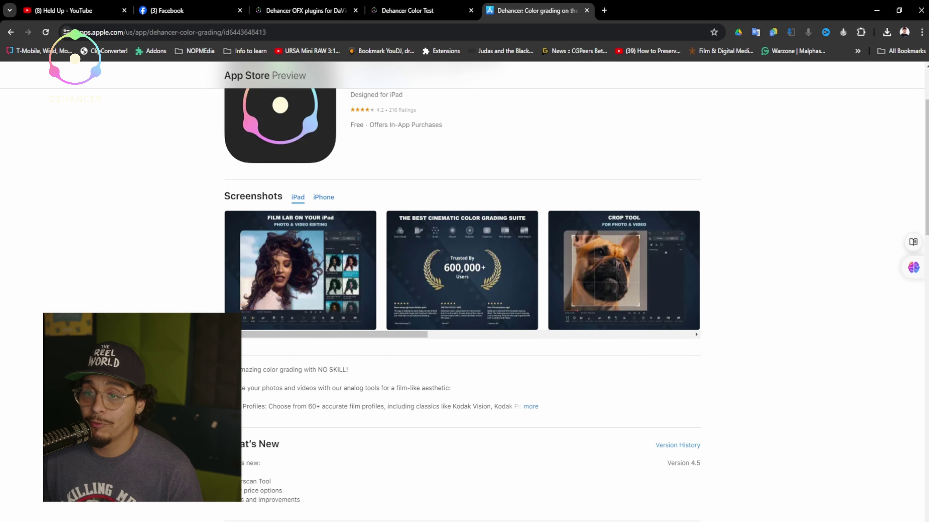
left_click(324, 198)
left_click(297, 197)
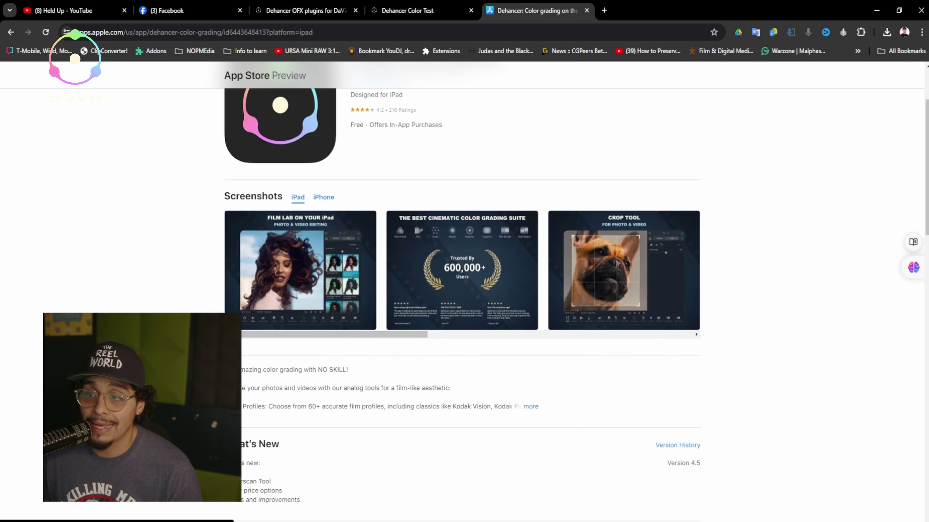
left_click(323, 197)
scroll(463, 256, "down", 3)
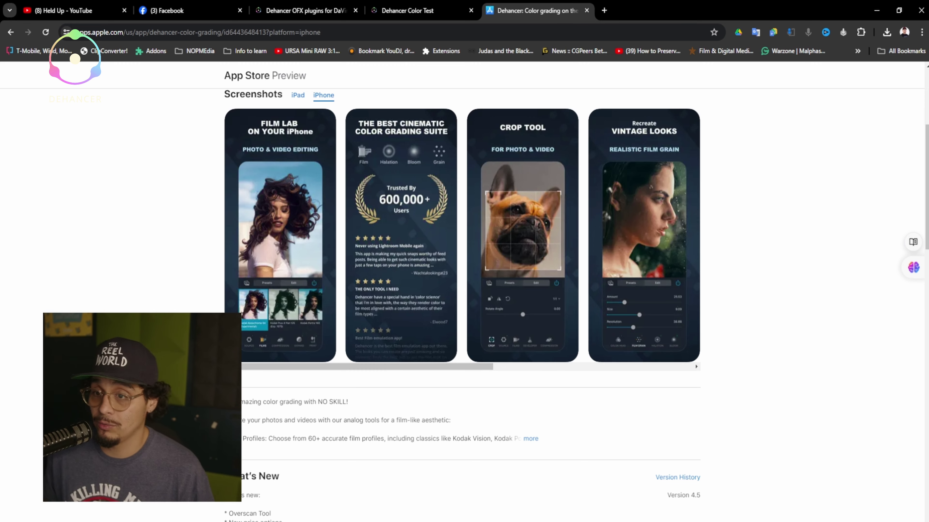
Step: Expand the full description of the Dehancer app and read through its feature list
scroll(462, 292, "up", 5)
scroll(463, 292, "down", 12)
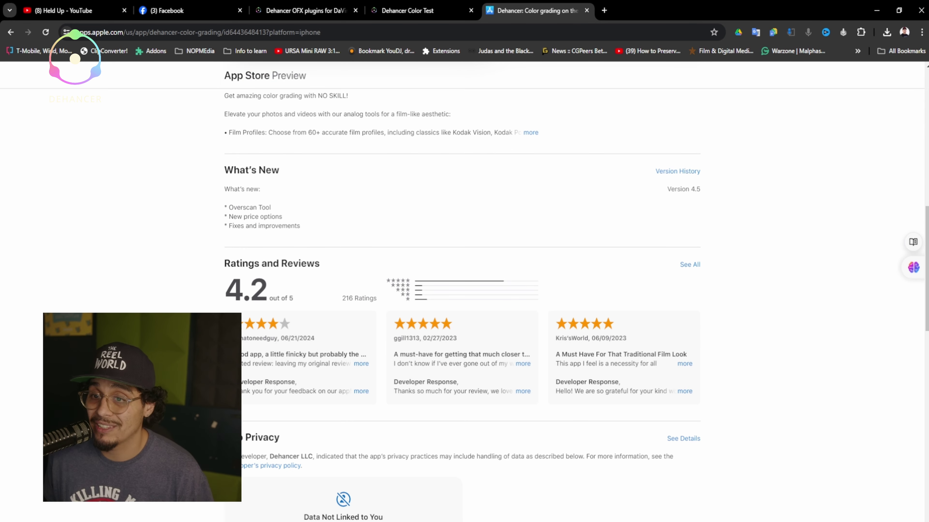
left_click(531, 133)
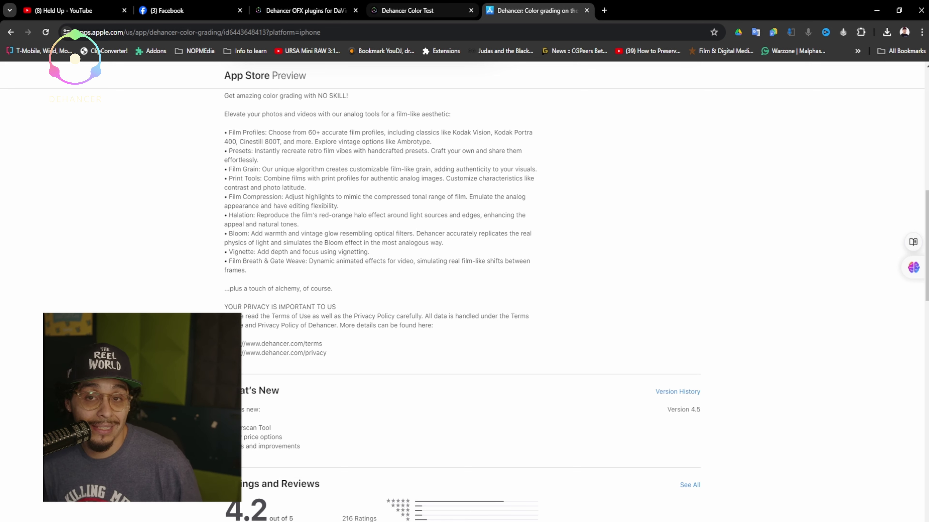
scroll(465, 293, "down", 4)
scroll(464, 293, "down", 1)
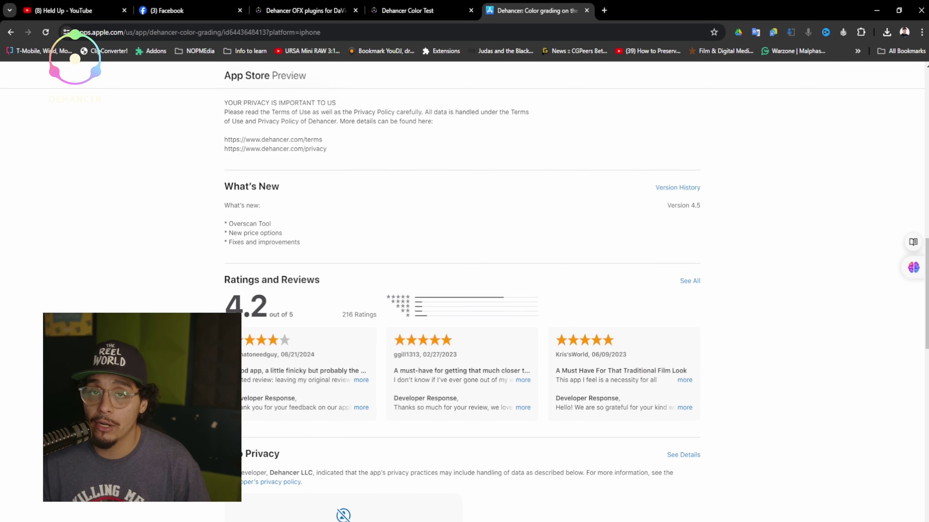
Step: Check the Dehancer app's in-app purchase prices and browse further iPhone screenshots
scroll(465, 293, "down", 12)
left_click(692, 374)
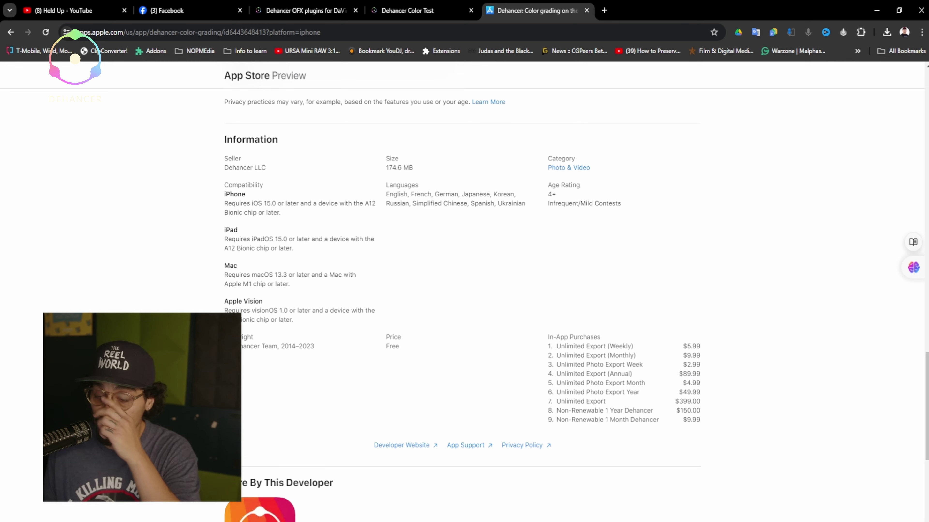
scroll(462, 293, "up", 15)
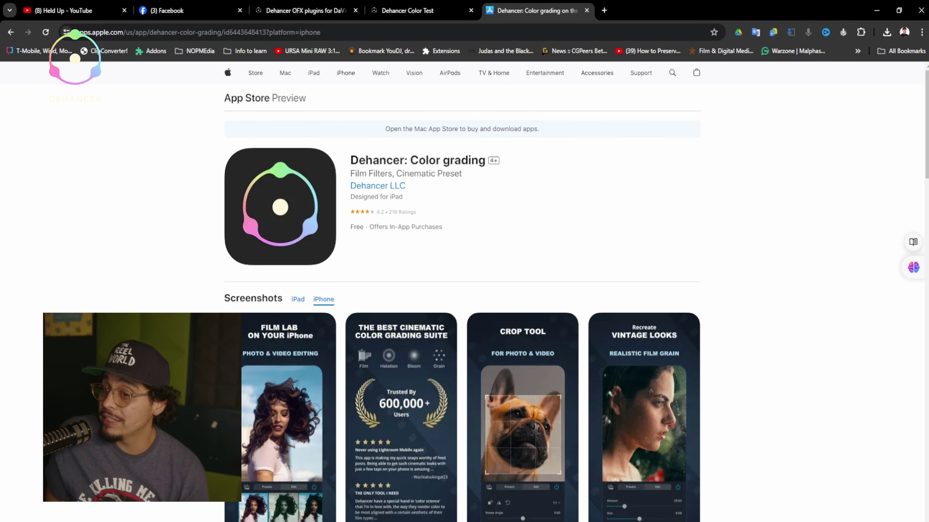
scroll(463, 293, "down", 5)
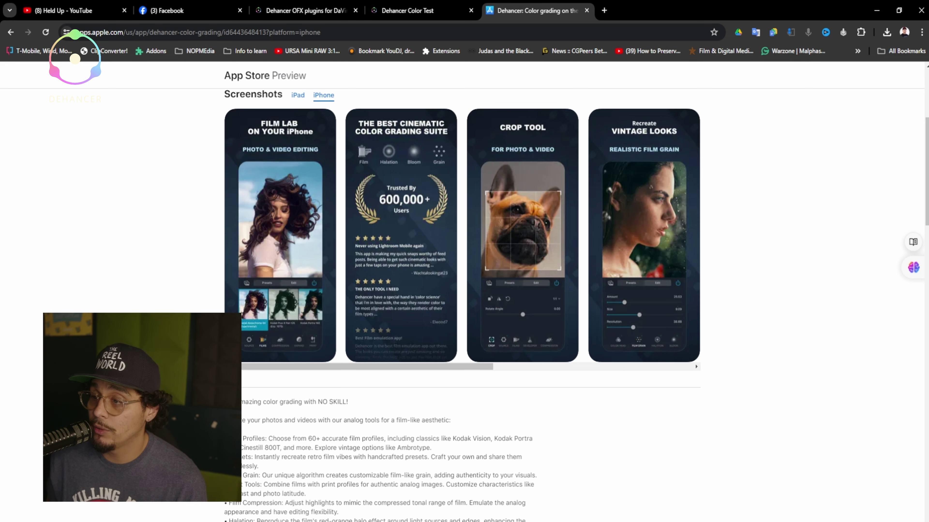
left_click(696, 367)
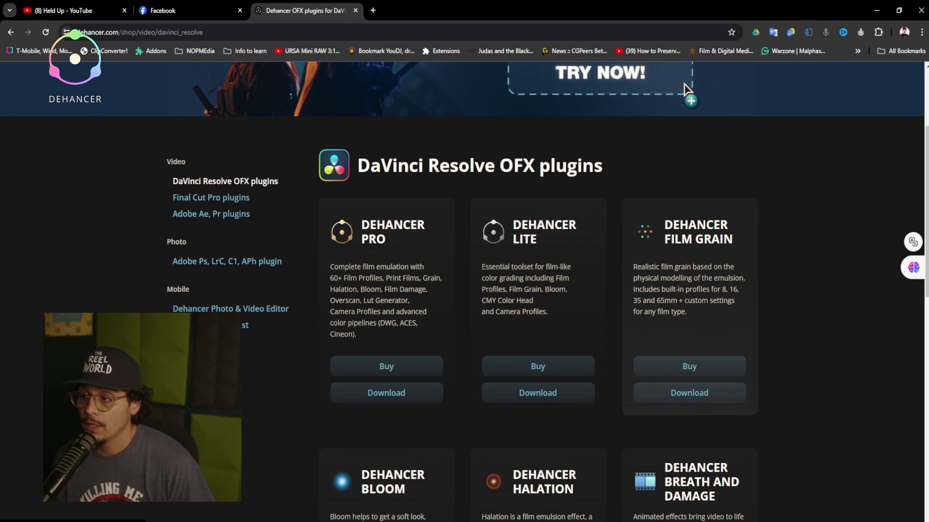
Step: Look through Dehancer's DaVinci Resolve OFX plugins, from Dehancer Pro down to Dehancer Monitor
scroll(684, 87, "down", 3)
scroll(684, 87, "down", 2)
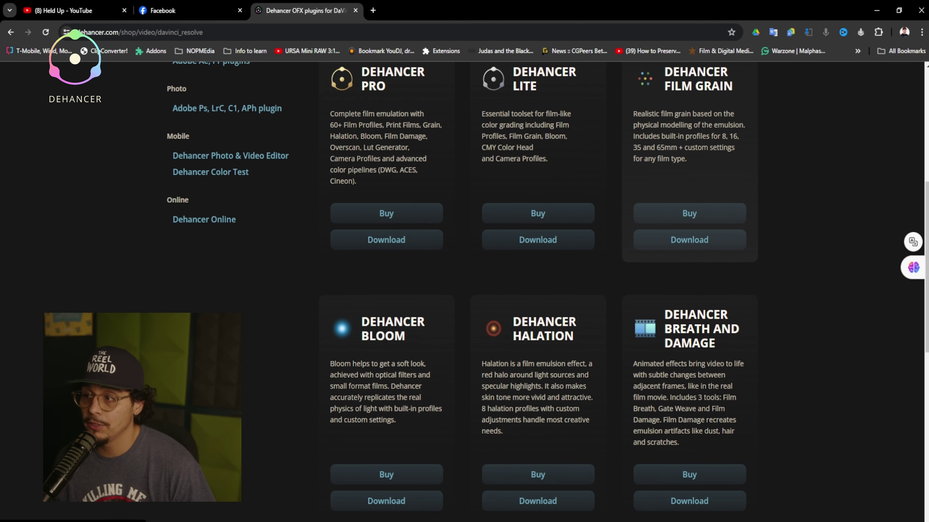
scroll(537, 292, "down", 2)
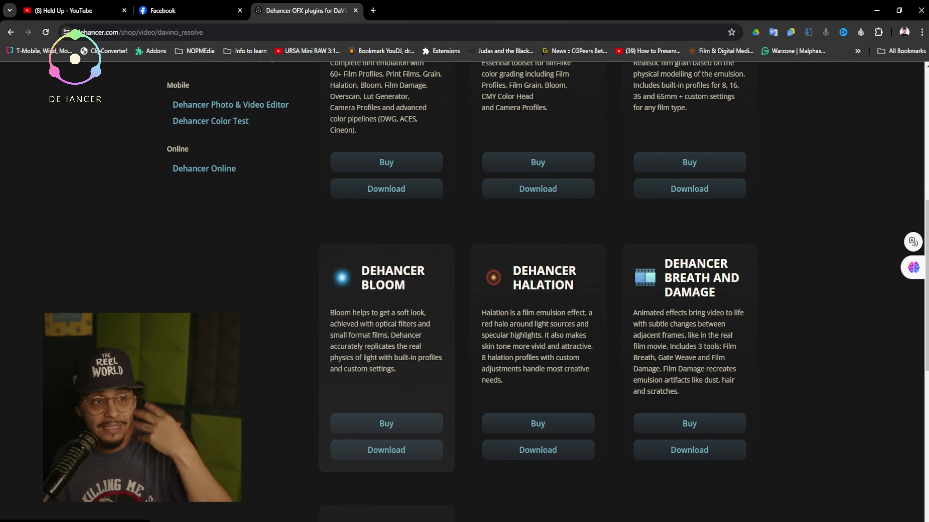
scroll(537, 293, "down", 4)
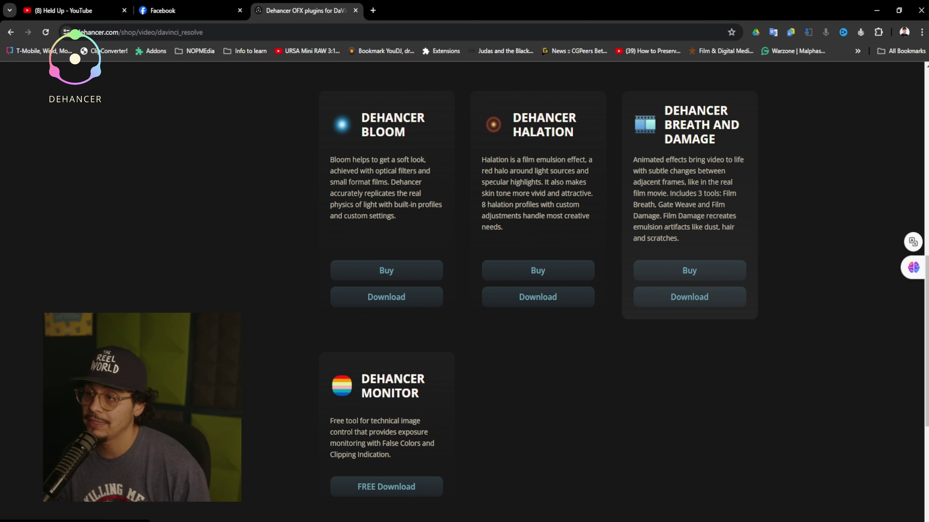
scroll(537, 297, "down", 4)
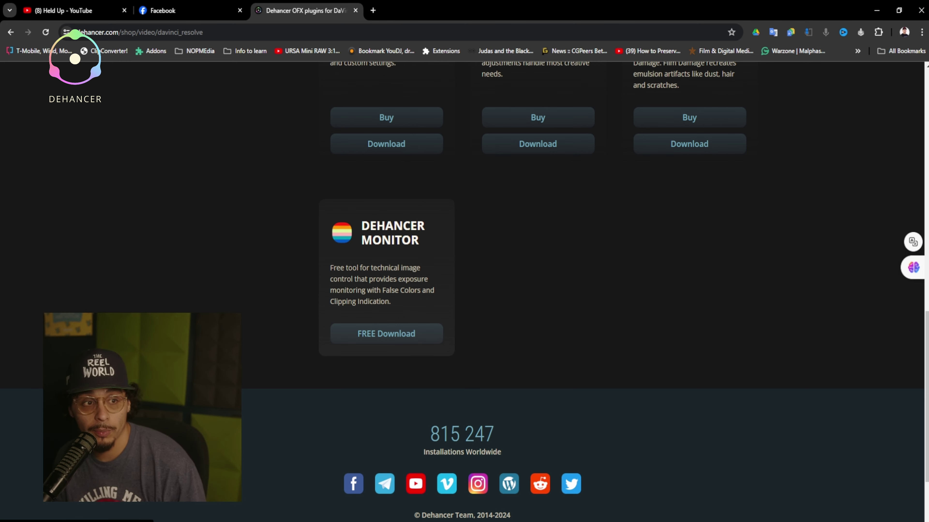
scroll(684, 241, "up", 10)
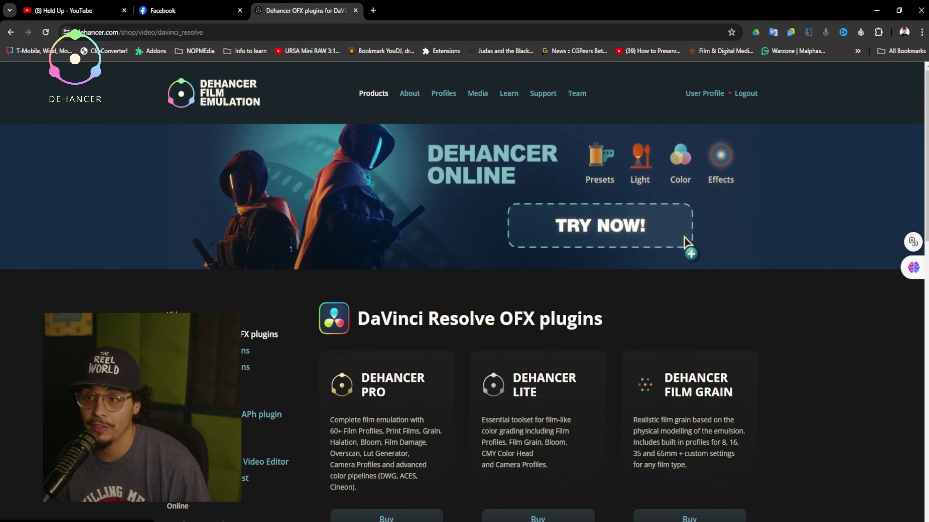
scroll(684, 241, "down", 3)
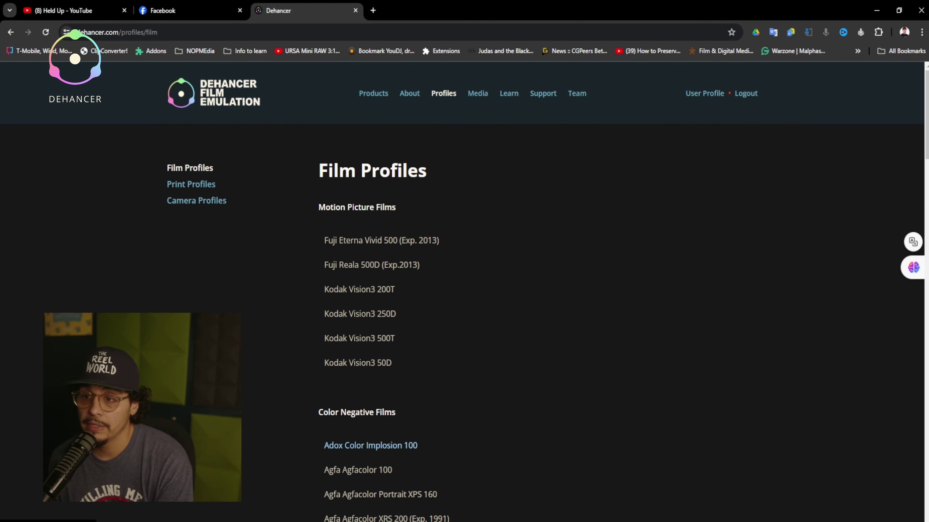
Step: Look through Dehancer's Film Profiles list, from the motion picture films down to the cross-processed films
scroll(464, 292, "down", 1)
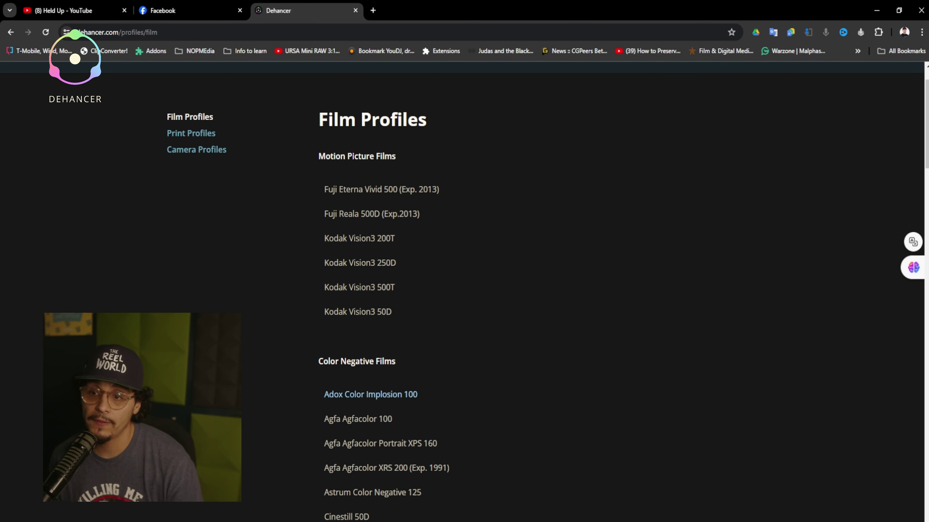
scroll(512, 293, "down", 1)
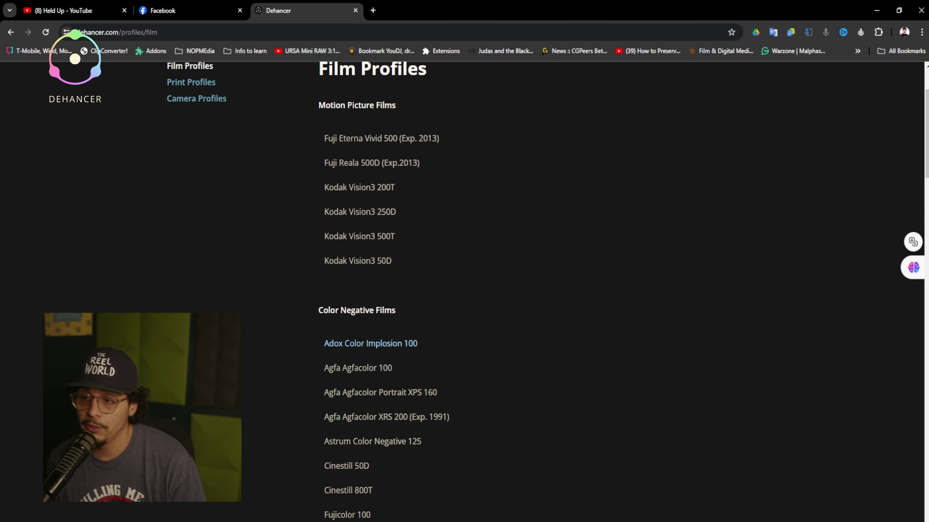
scroll(512, 293, "down", 2)
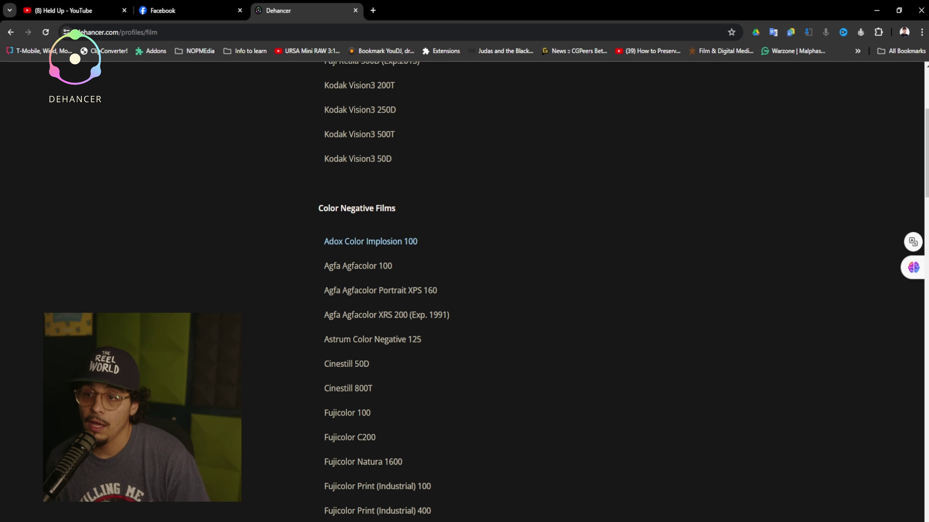
scroll(512, 292, "down", 4)
scroll(512, 293, "down", 7)
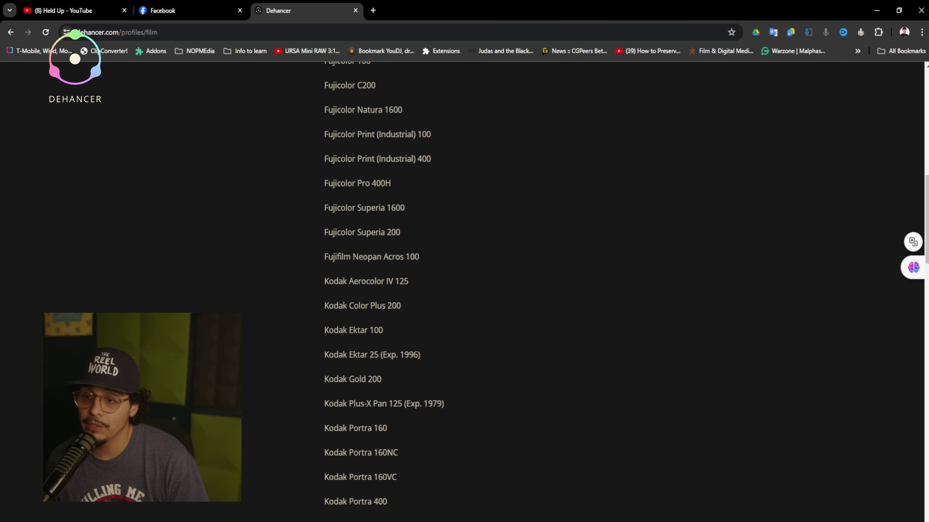
scroll(380, 266, "down", 9)
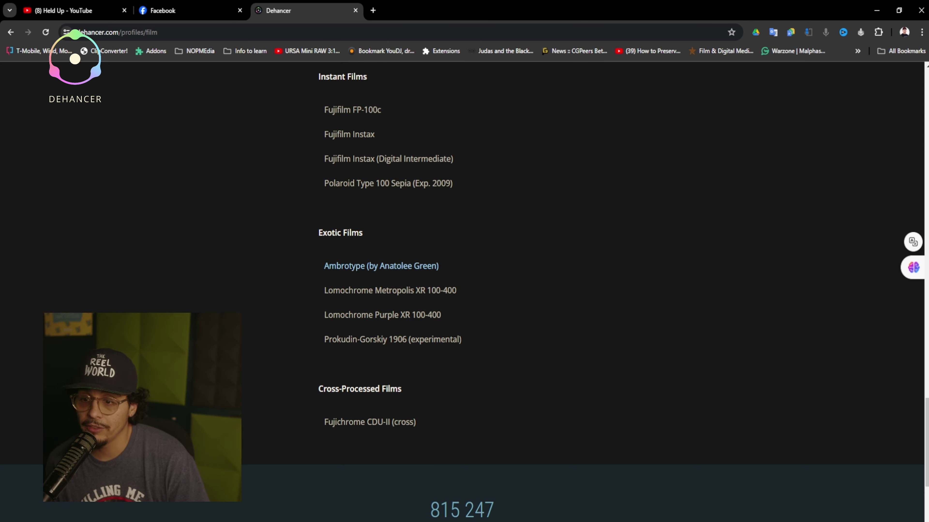
scroll(512, 266, "up", 20)
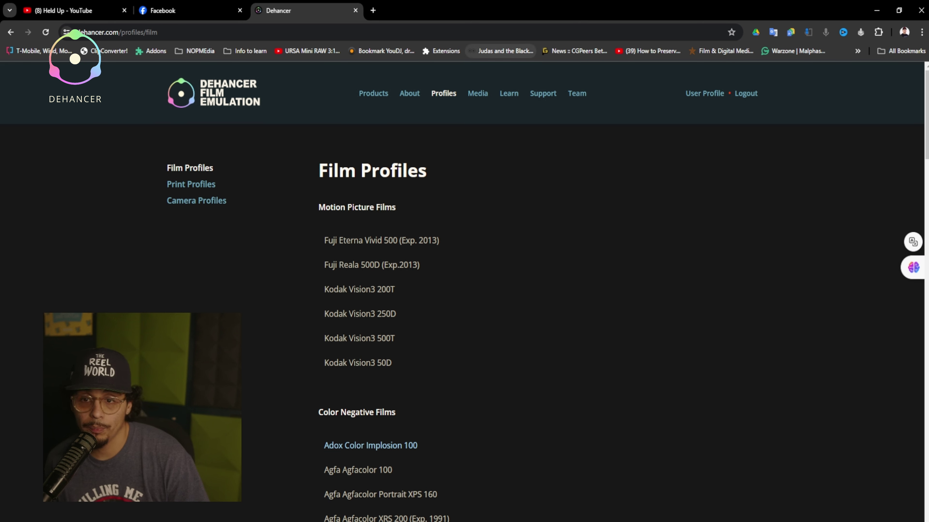
Step: Open Dehancer's Print Profiles and highlight the Kodak Vision Color Print Film 2383 entry
left_click(191, 184)
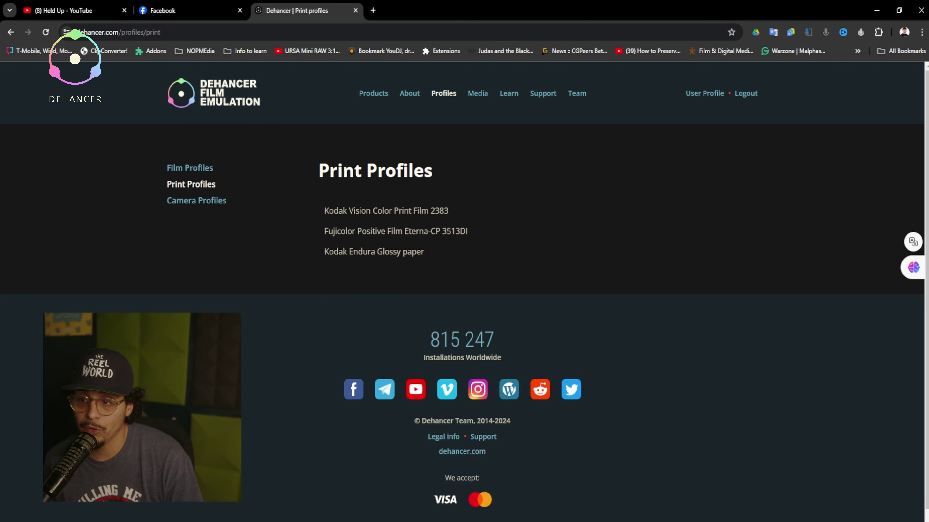
left_click_drag(323, 212, 431, 211)
left_click(433, 212)
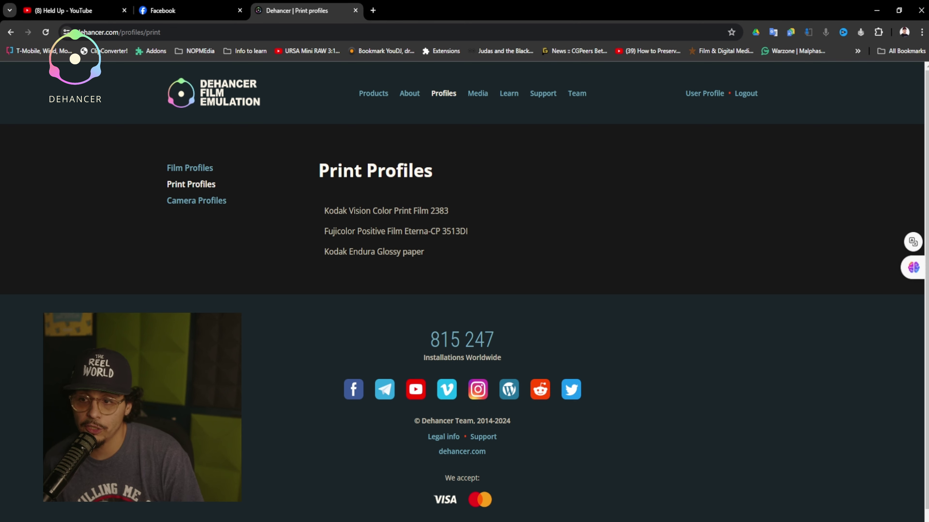
Step: Open Dehancer's Camera Profiles and highlight the Apple entries and the Arri entries
left_click(196, 200)
scroll(388, 264, "down", 4)
scroll(388, 264, "up", 3)
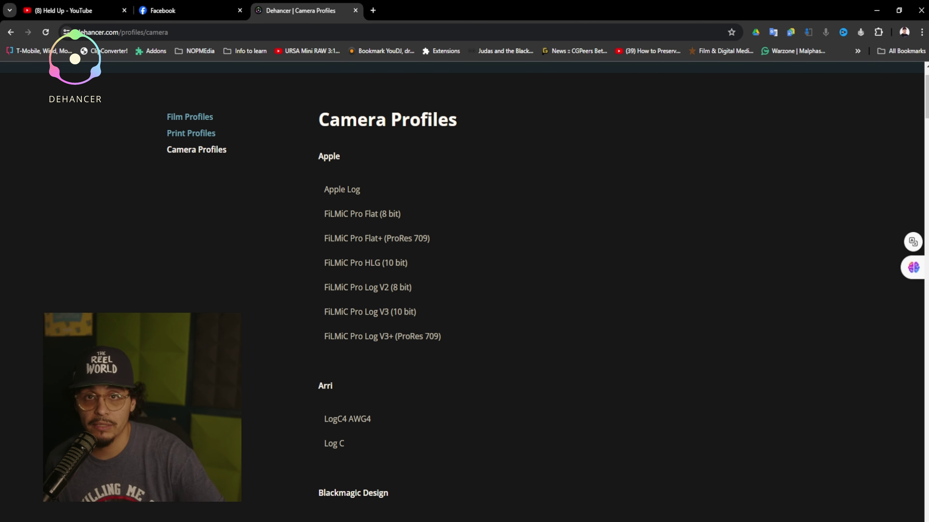
left_click_drag(323, 186, 440, 338)
scroll(441, 338, "down", 4)
left_click_drag(323, 213, 344, 240)
scroll(344, 240, "down", 2)
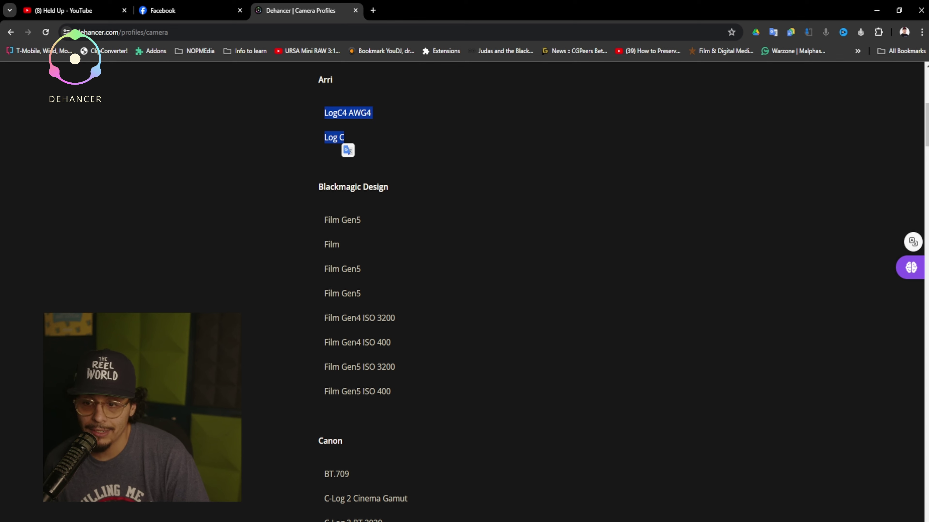
Step: Look through the remaining camera profiles, from Blackmagic Design and Canon down to the S-Log entries
scroll(365, 293, "down", 18)
scroll(365, 293, "down", 15)
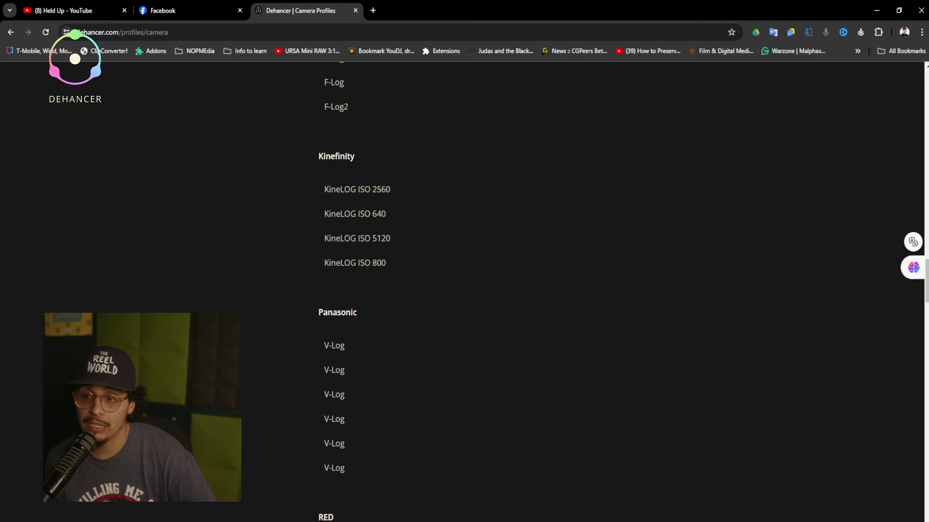
scroll(366, 292, "down", 10)
scroll(366, 292, "down", 12)
scroll(366, 292, "down", 10)
scroll(365, 293, "up", 8)
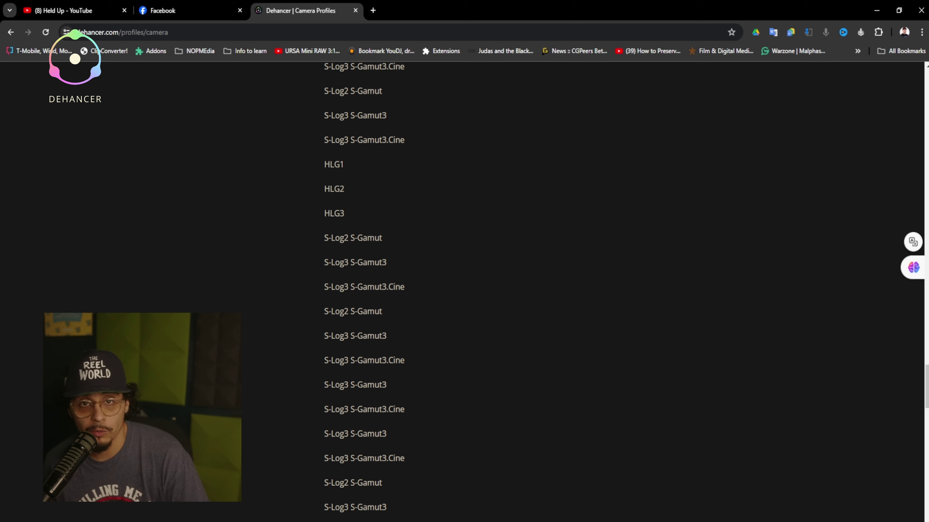
scroll(366, 292, "up", 15)
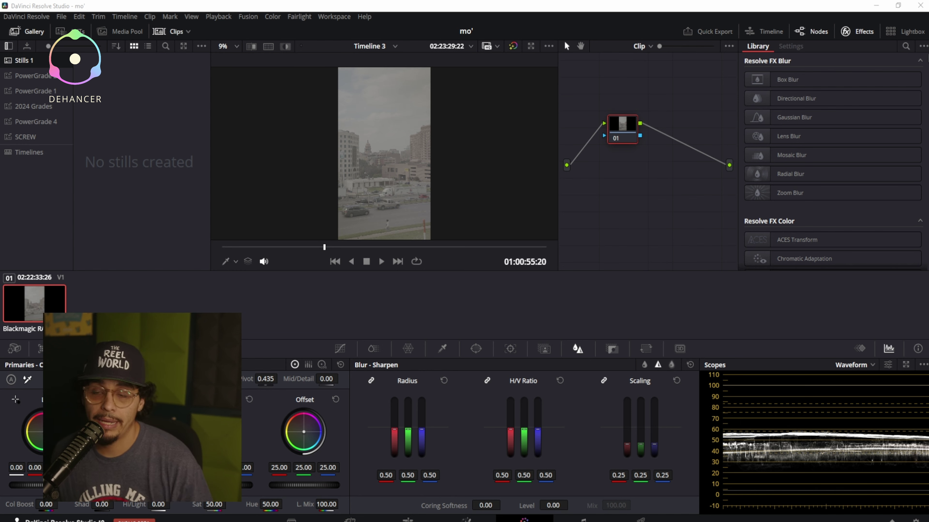
Step: Switch to DaVinci Resolve, search the effects library for "deh" and apply Dehancer Pro 7.2.0 to node 01
key("alt+Tab")
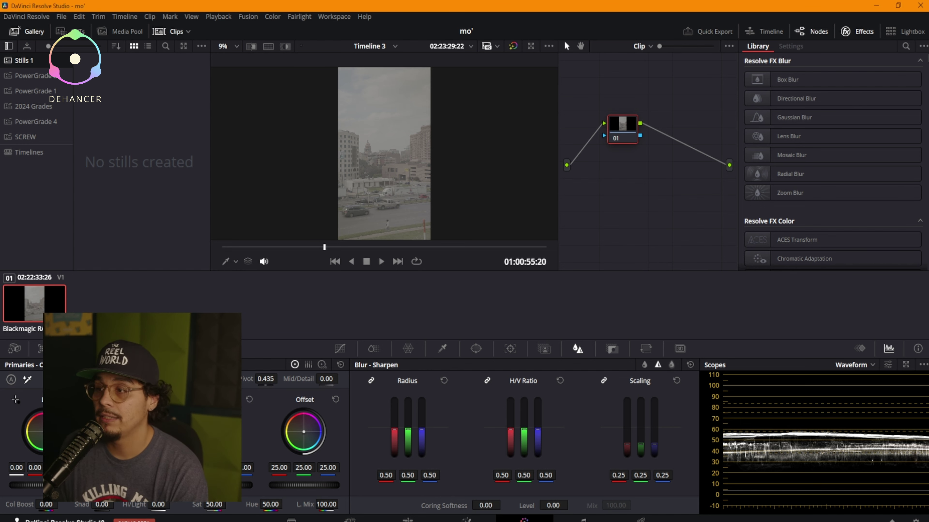
left_click(905, 46)
type("deh")
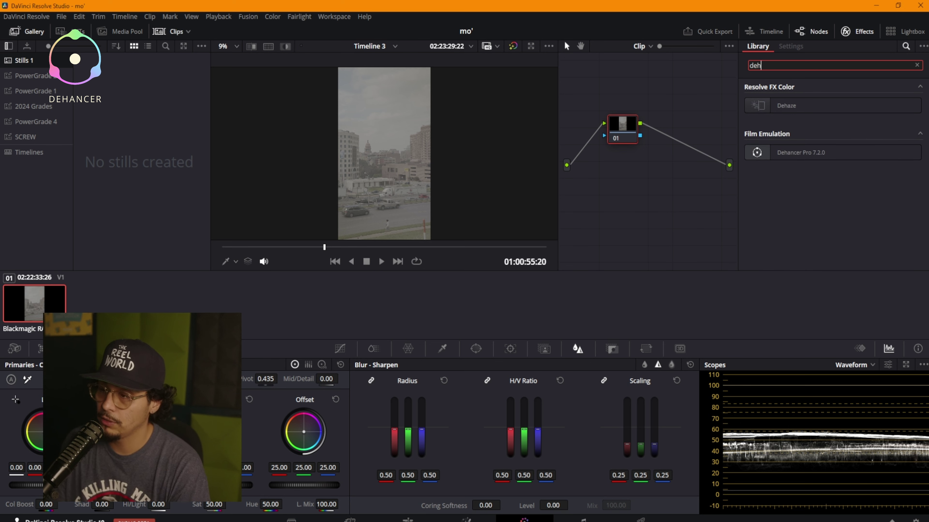
left_click_drag(797, 153, 617, 129)
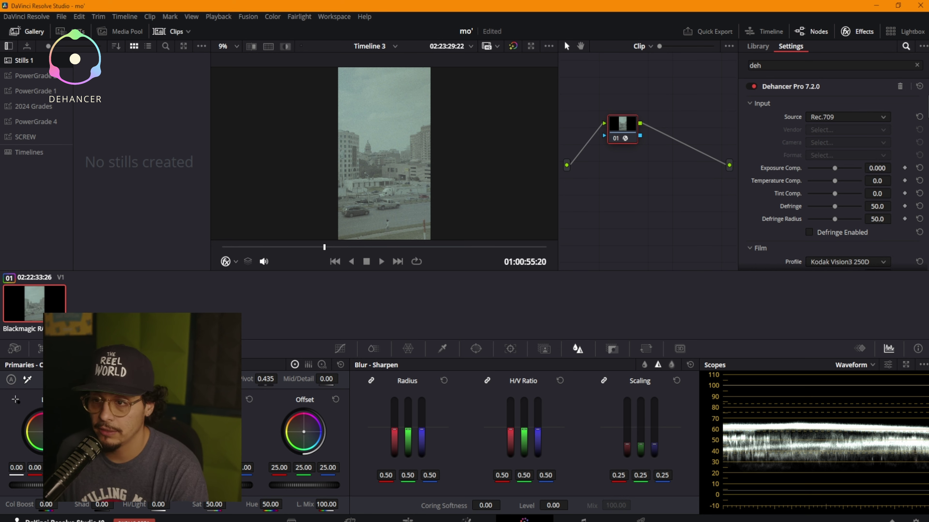
Step: Show the clip's Camera Raw settings and compare the image without and with the Dehancer effect
left_click(14, 348)
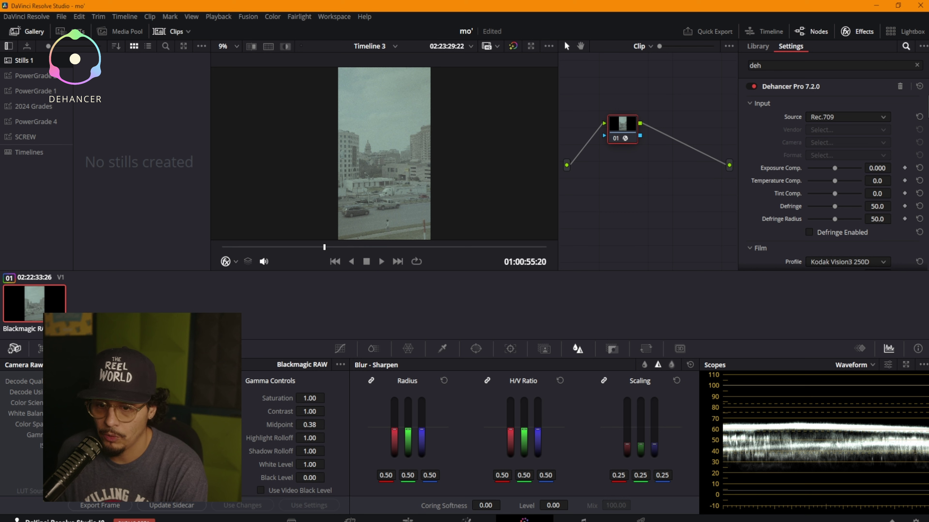
key("ctrl+z")
key("ctrl+shift+z")
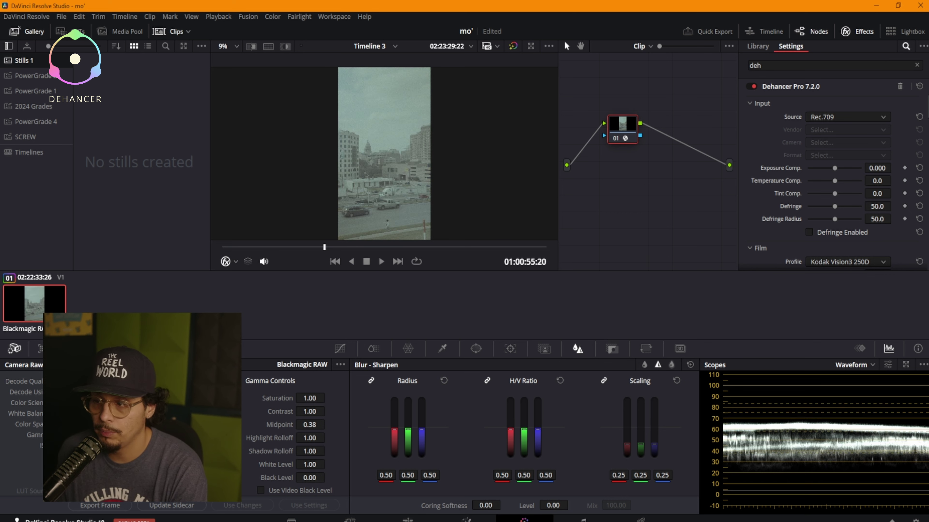
Step: Set Dehancer's input source to Choose Camera with Blackmagic Design, Pocket Cinema Camera 6K and the Film Gen5 ISO 400 format
left_click(847, 117)
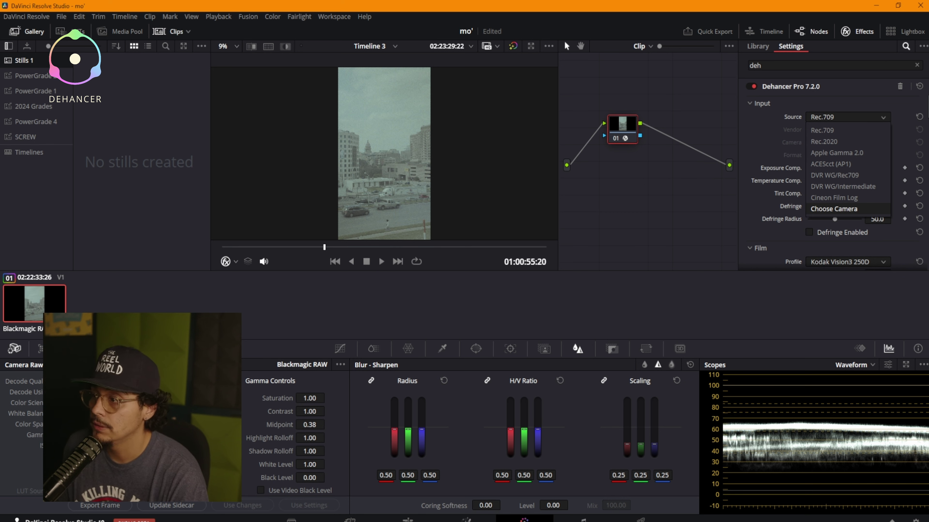
left_click(833, 209)
left_click(847, 143)
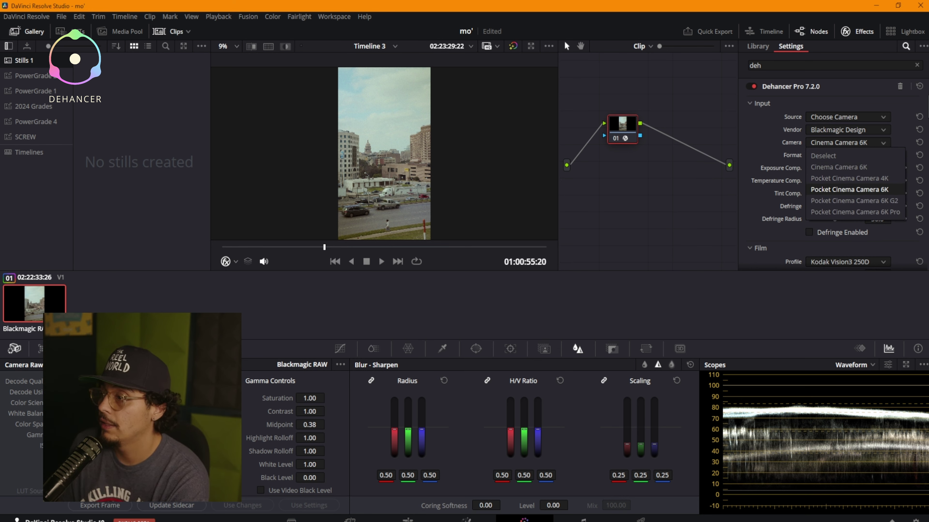
left_click(849, 189)
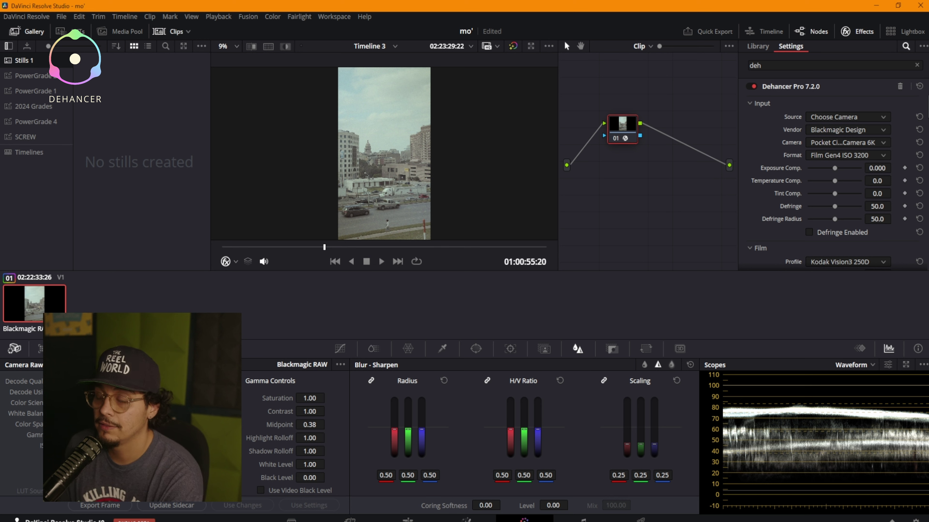
left_click(848, 156)
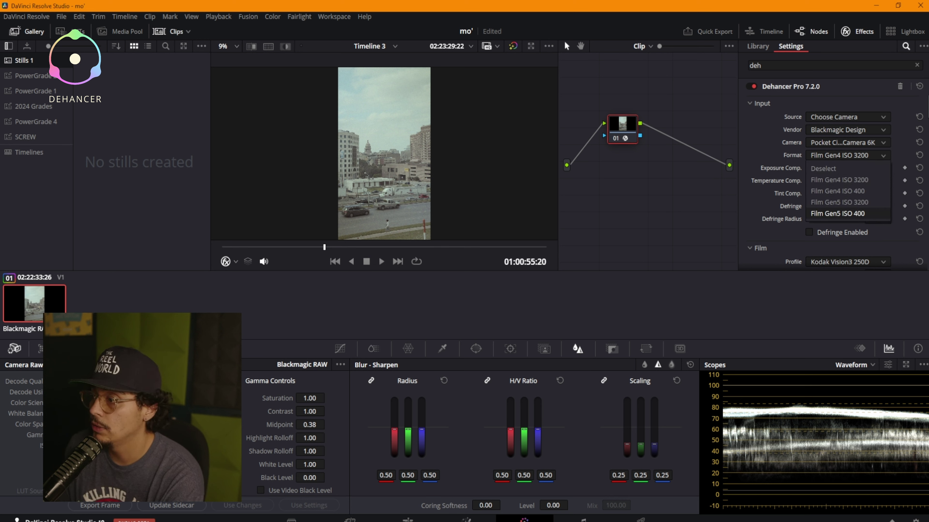
left_click(837, 213)
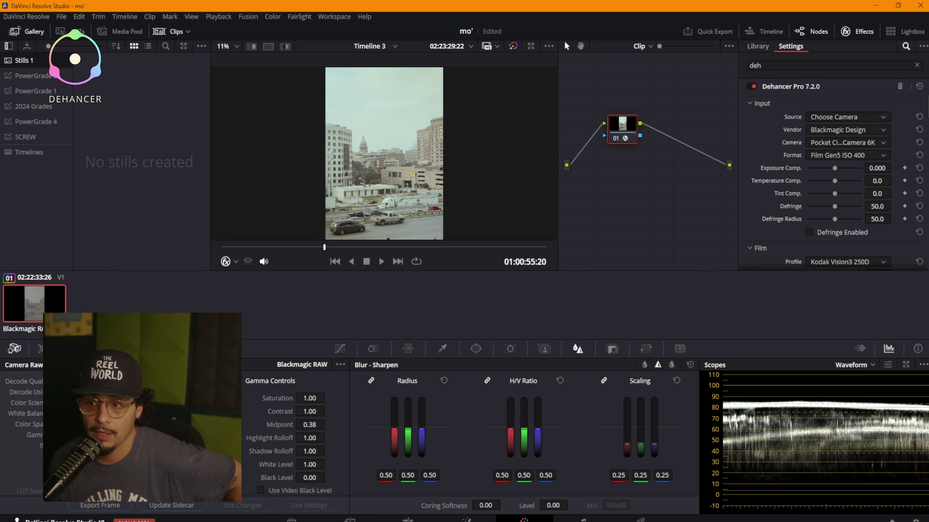
Step: Play the graded clip in full screen to review the look, and return to the color workspace
key("ctrl+f")
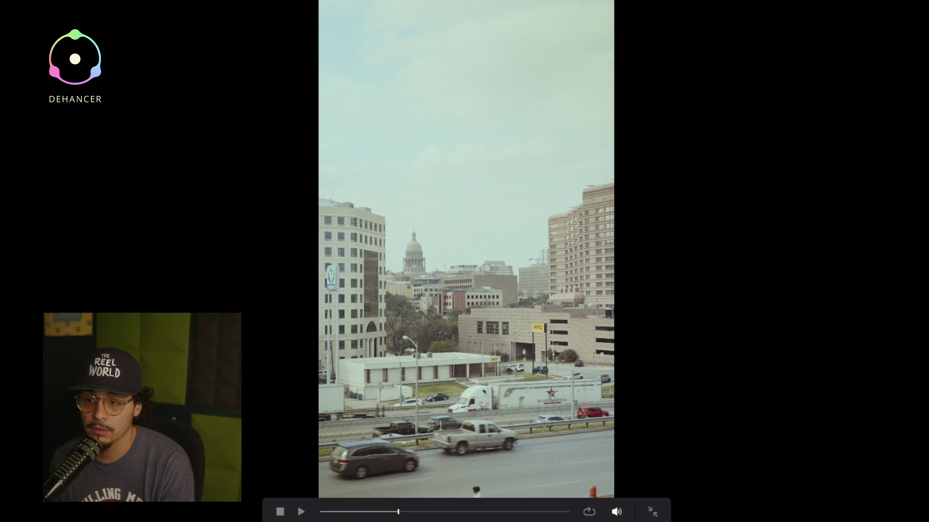
key("space")
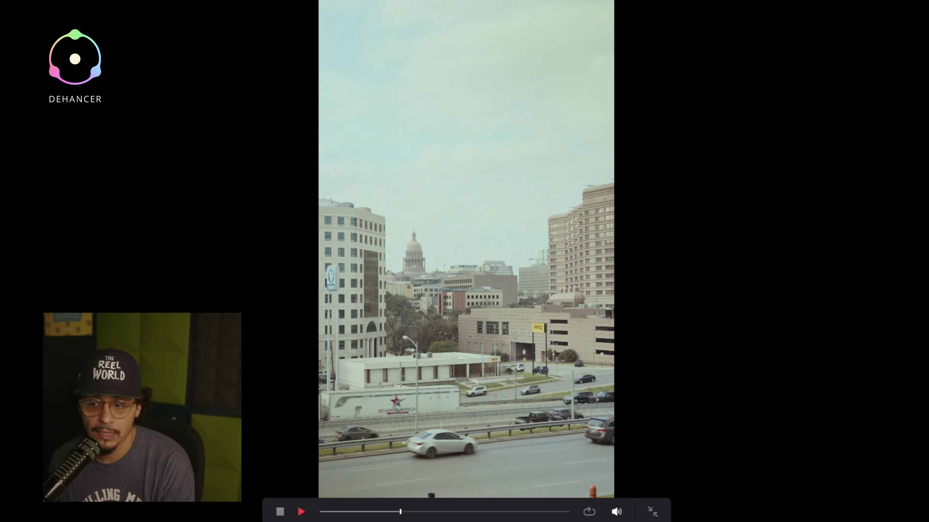
key("Escape")
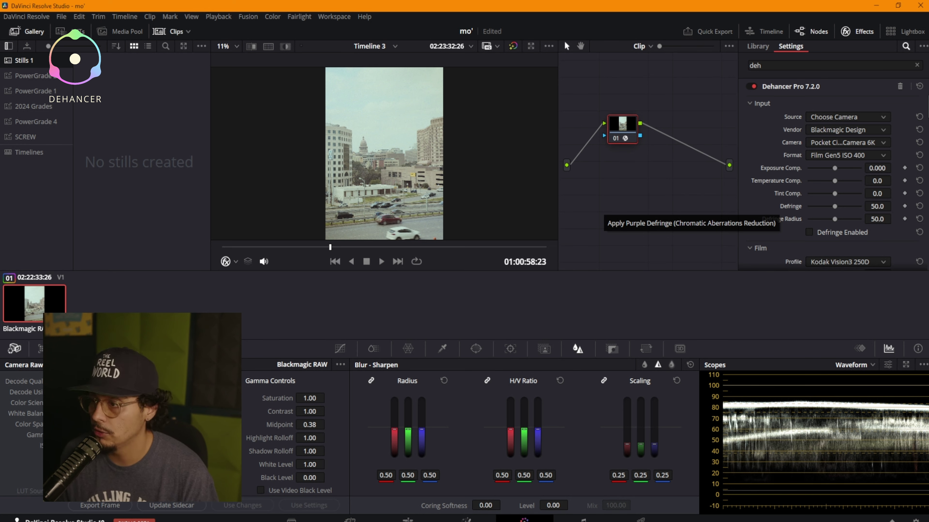
Step: Lower Dehancer's Exposure Comp. to -1.565
scroll(804, 205, "down", 1)
left_click_drag(876, 137, 866, 137)
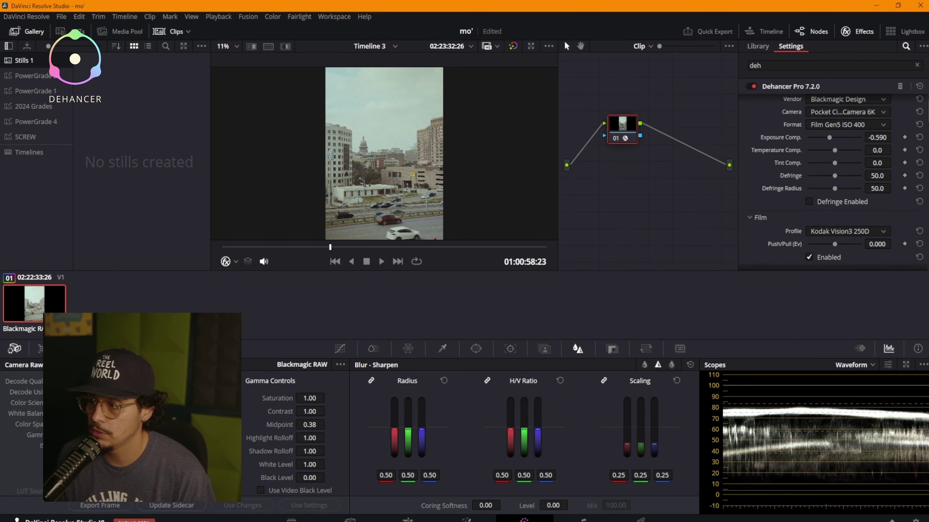
left_click_drag(877, 138, 842, 137)
scroll(384, 154, "down", 5)
scroll(384, 154, "up", 2)
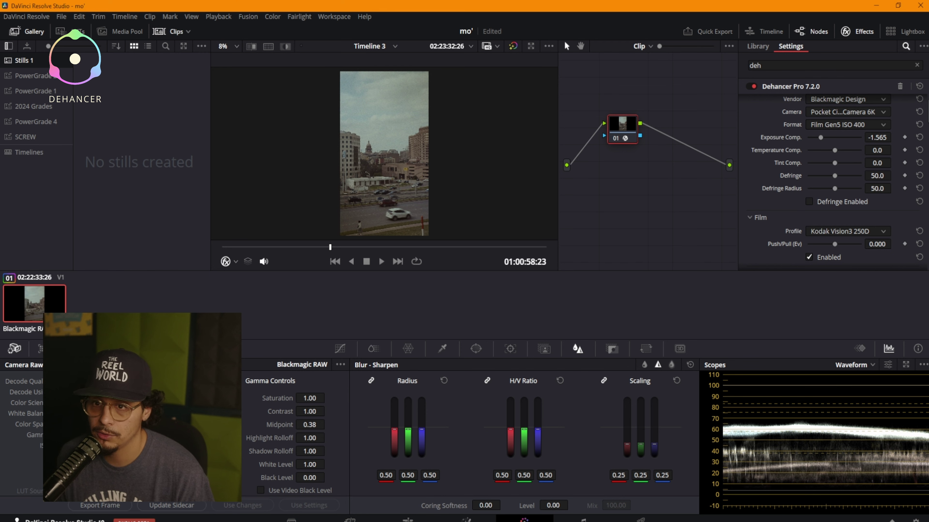
Step: Hide the clip thumbnails and the gallery to enlarge the viewer, and show the High Dynamic Range wheels
left_click(172, 32)
left_click(30, 32)
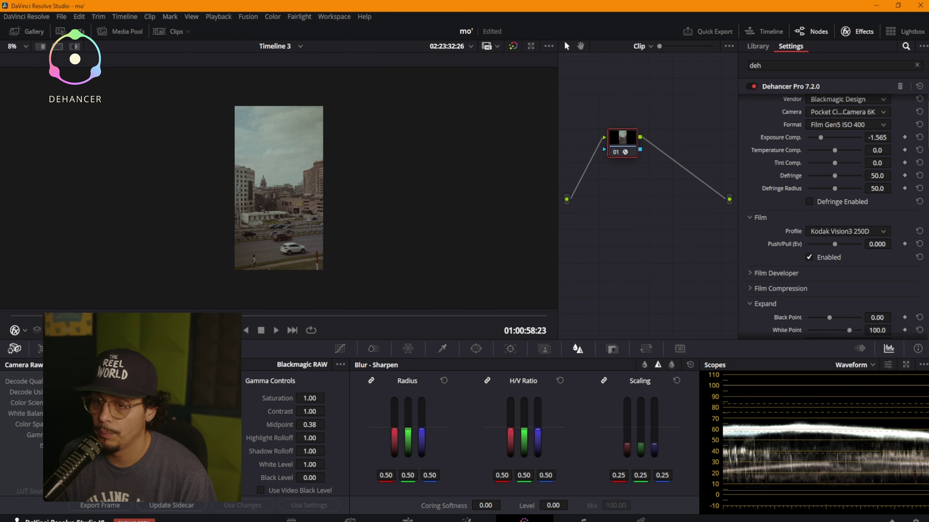
left_click(102, 349)
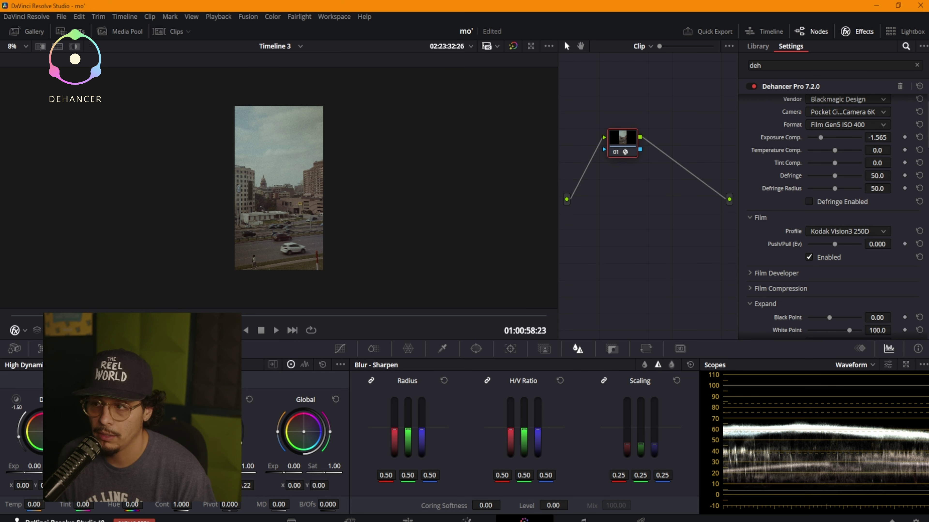
Step: Add a serial node before the Dehancer node and brighten the image slightly with the new node's High Dynamic Range wheels
right_click(624, 136)
mouse_move(650, 187)
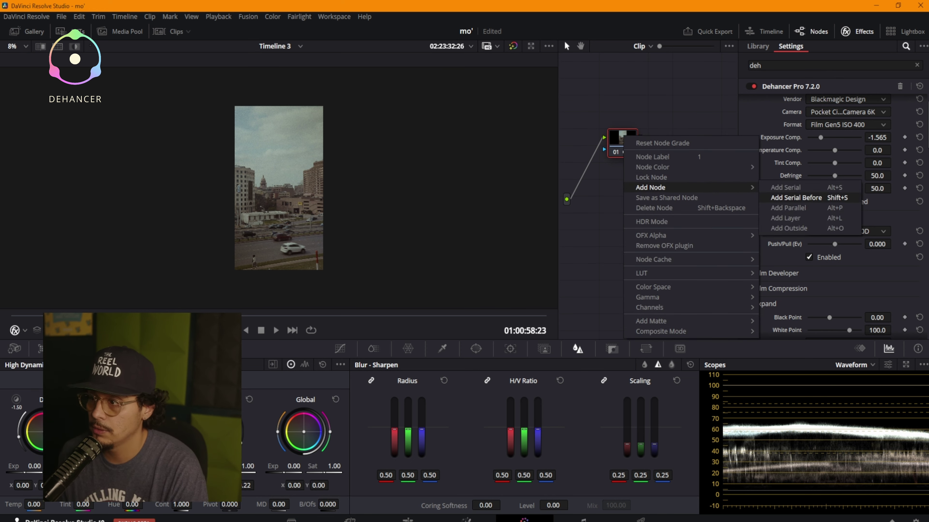
left_click(795, 197)
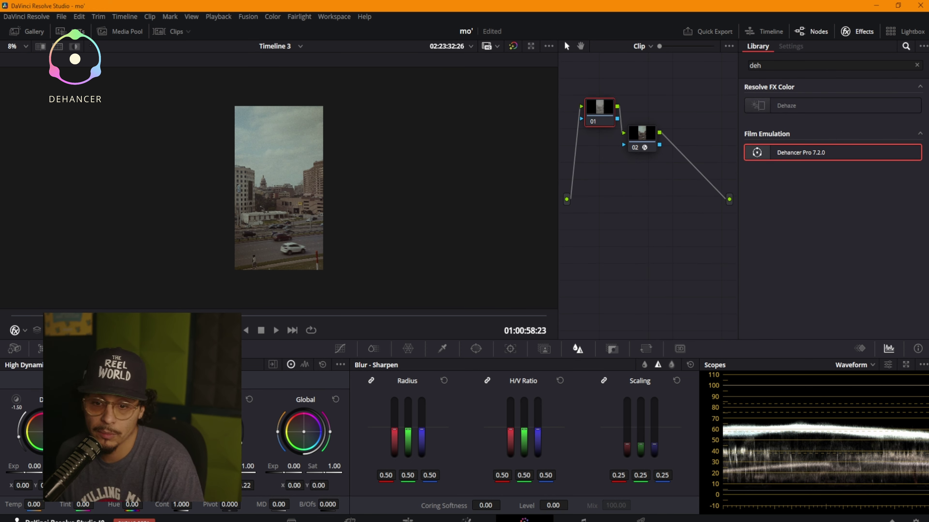
left_click_drag(130, 432, 132, 435)
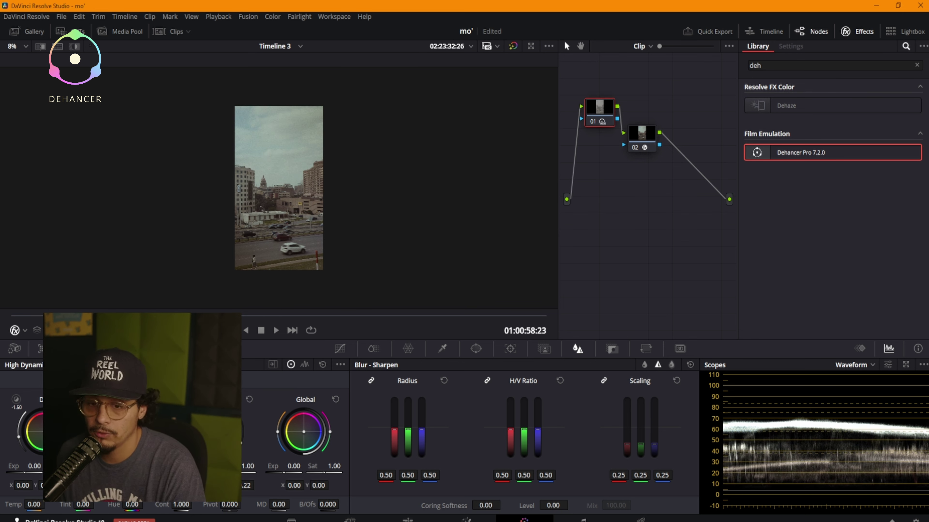
left_click_drag(33, 467, 7, 466)
key("ctrl+z")
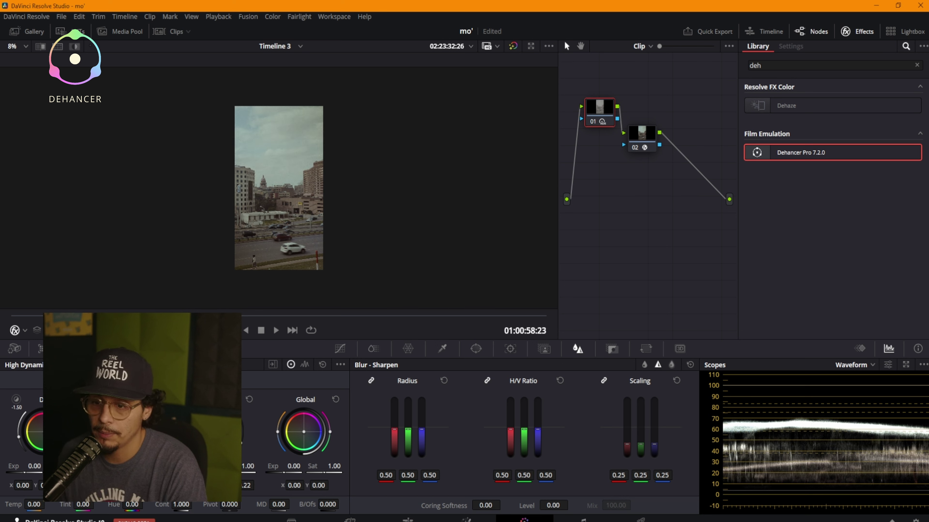
Step: On the Dehancer node, set Temperature Comp. to 2.8 and Tint Comp. to -6.3
left_click(641, 136)
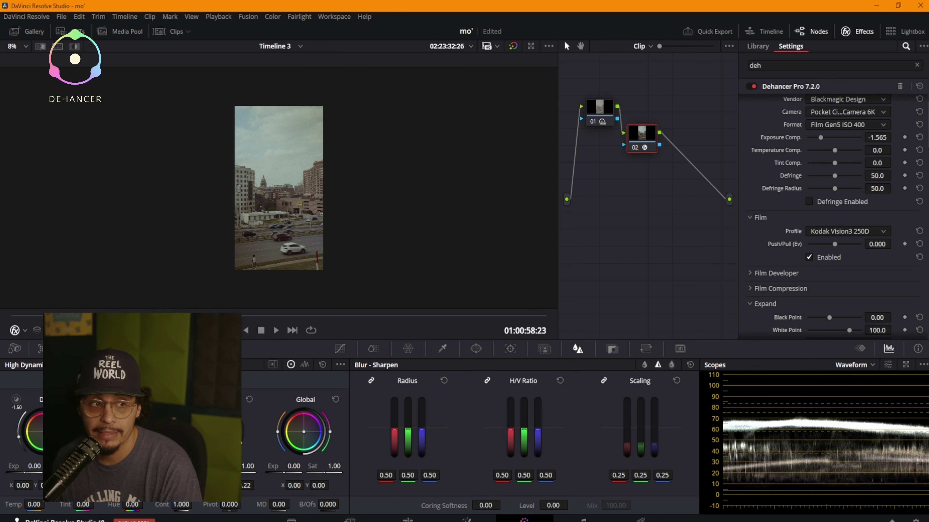
scroll(834, 215, "up", 2)
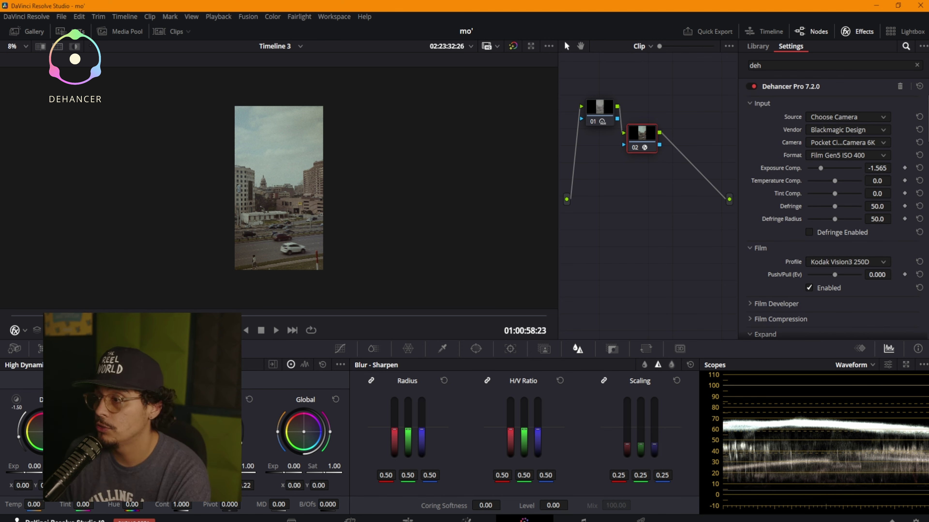
left_click_drag(835, 180, 835, 180)
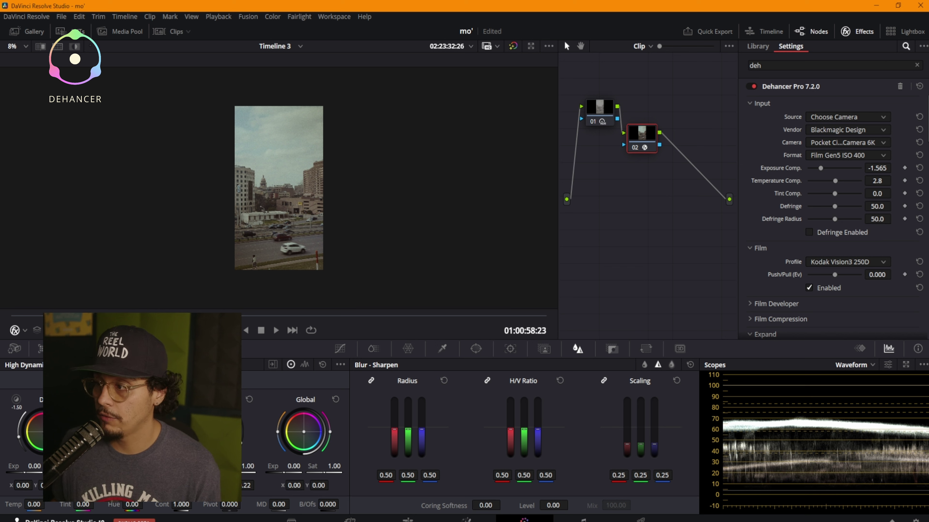
left_click_drag(894, 193, 899, 192)
scroll(894, 193, "down", 20)
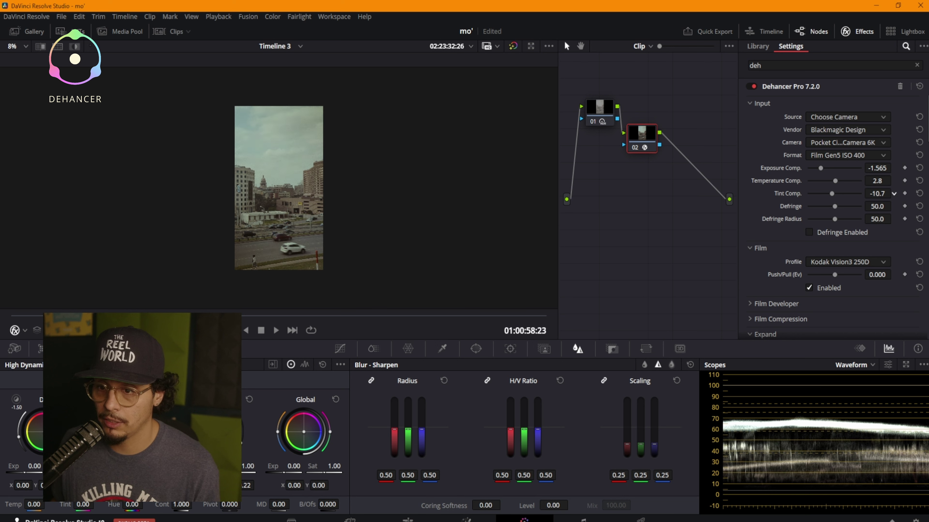
scroll(894, 193, "up", 3)
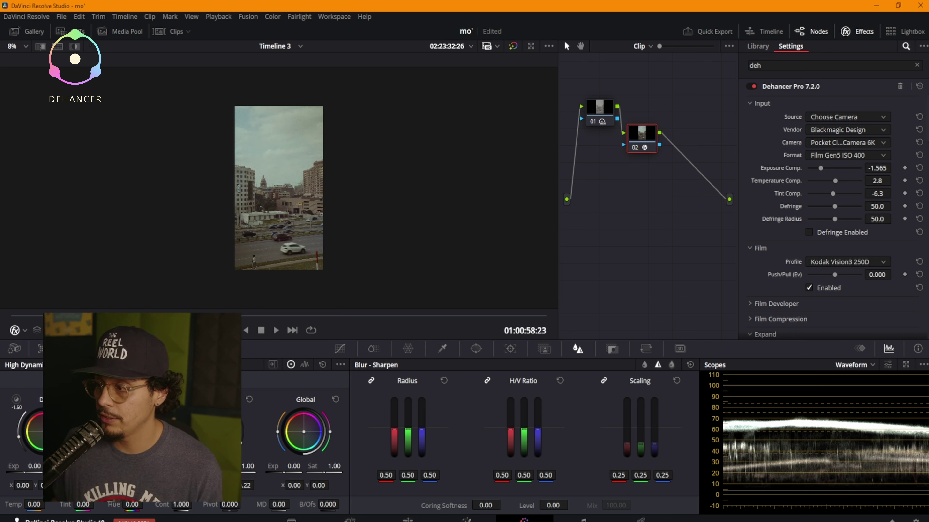
Step: With the scopes switched to Parade, raise Dehancer's Temperature Comp. to 25.8 and its Defringe to 64.2
left_click(856, 365)
left_click(852, 381)
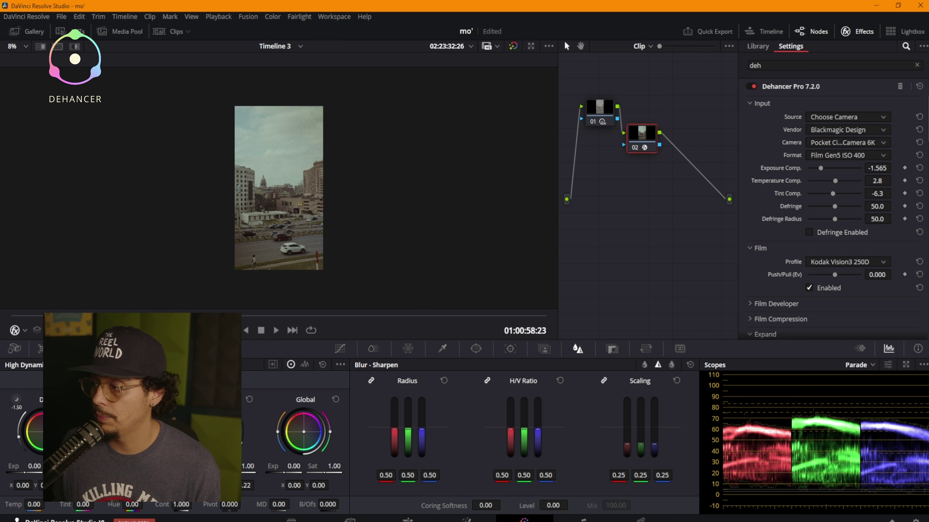
scroll(894, 181, "up", 15)
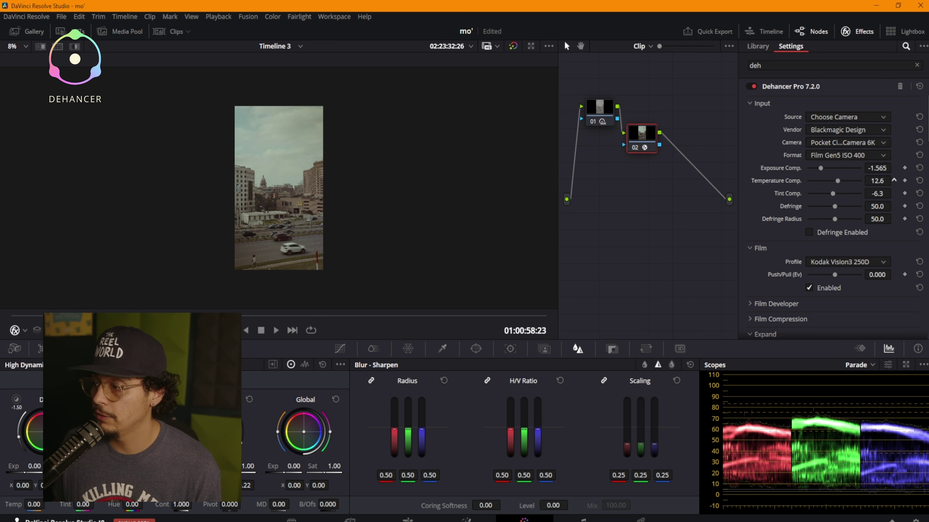
scroll(893, 181, "down", 5)
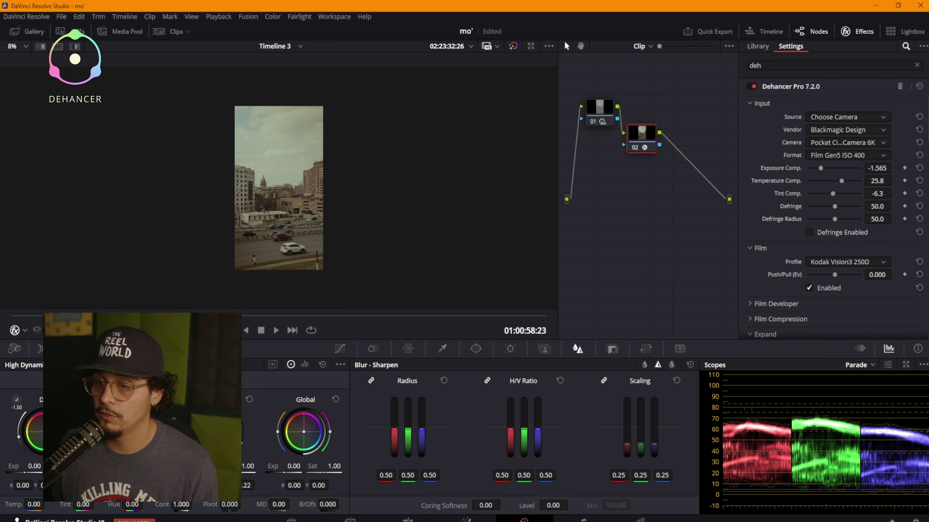
scroll(278, 188, "up", 10)
mouse_move(834, 207)
left_mouse_down()
mouse_move(816, 206)
mouse_move(861, 207)
mouse_move(831, 206)
left_mouse_up()
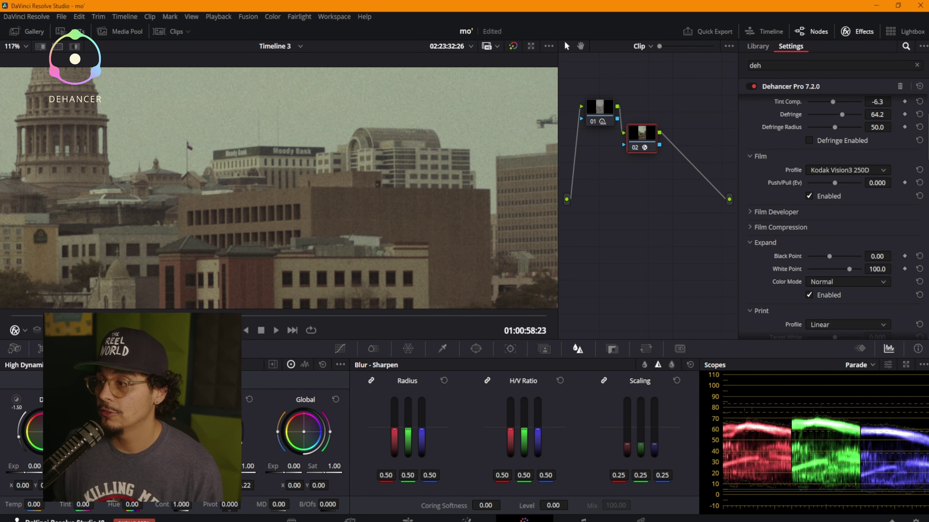
Step: Audition Dehancer's film profiles one after another, from Adox Color Implosion 100 through Kodak Aerocolor IV 125, on the full frame
left_click(847, 170)
scroll(851, 284, "up", 15)
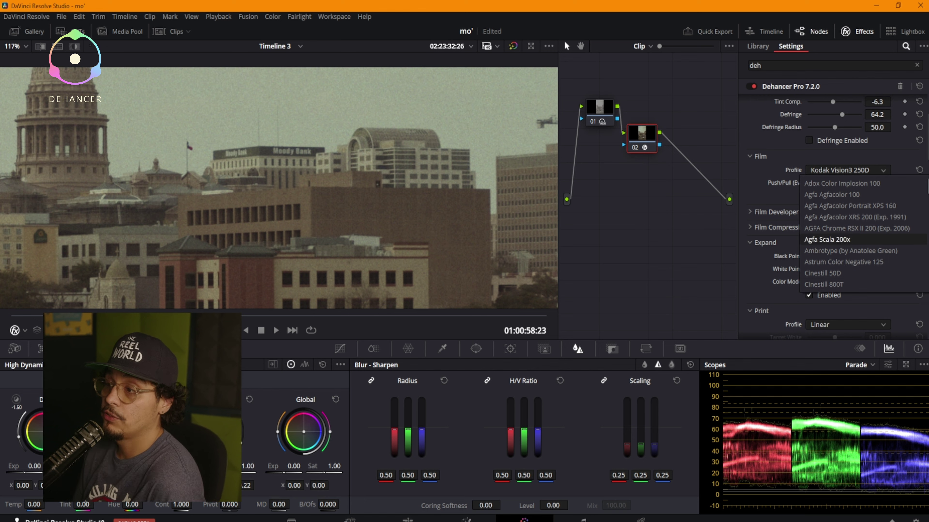
left_click(842, 183)
key("Down")
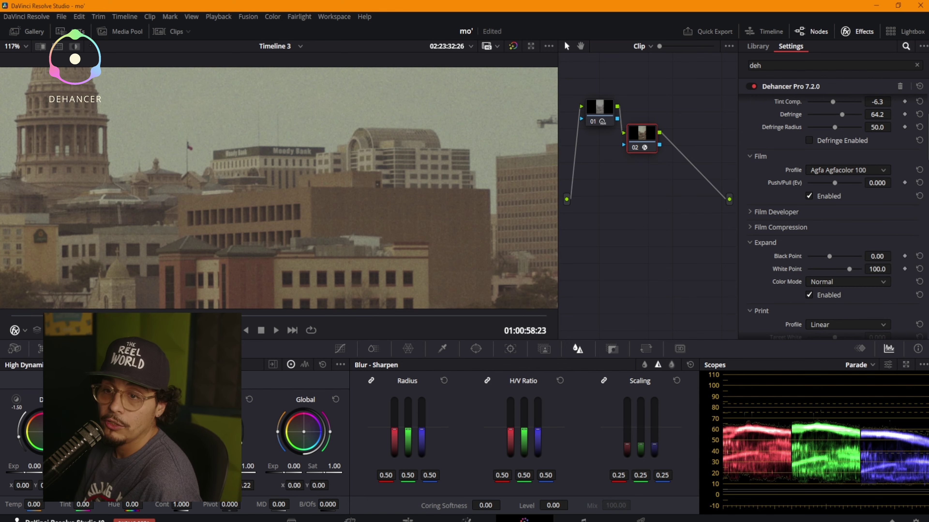
key("shift+z")
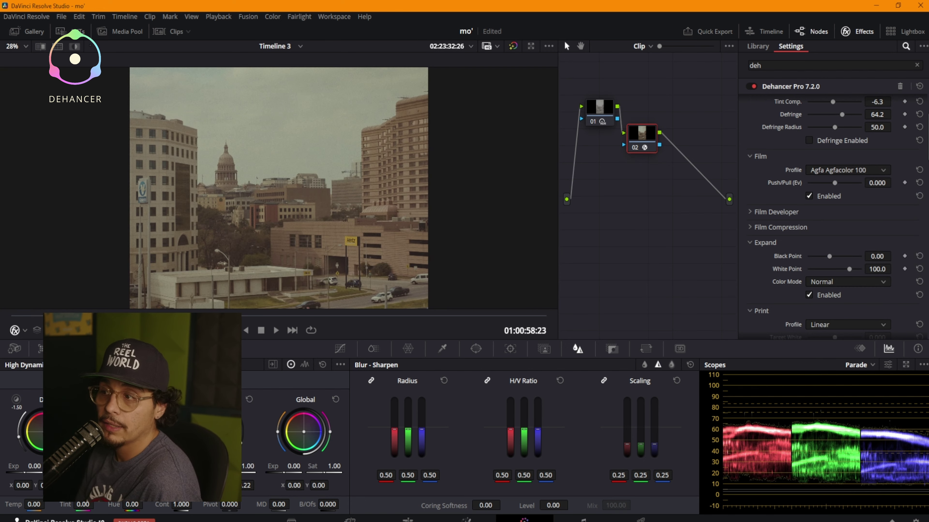
key("Down")
key("Down")
key("Down")
scroll(846, 170, "down", 1)
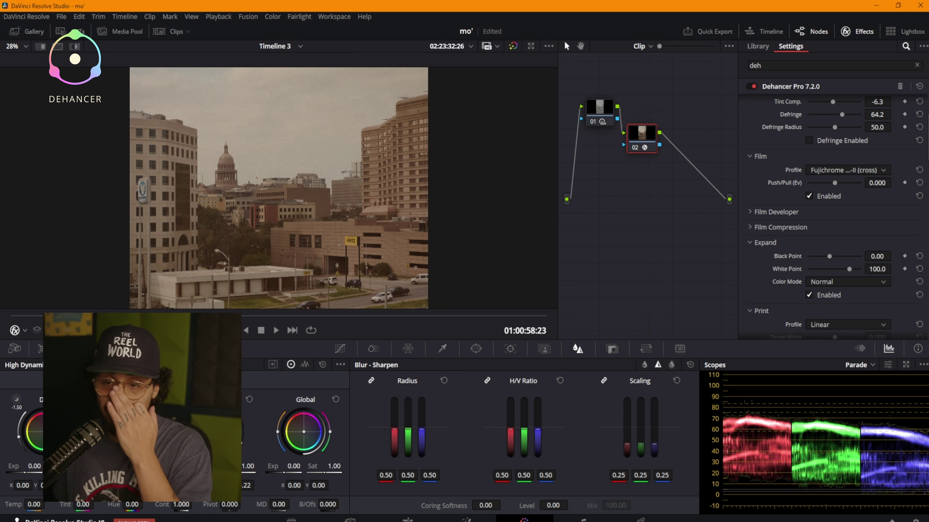
scroll(846, 170, "down", 3)
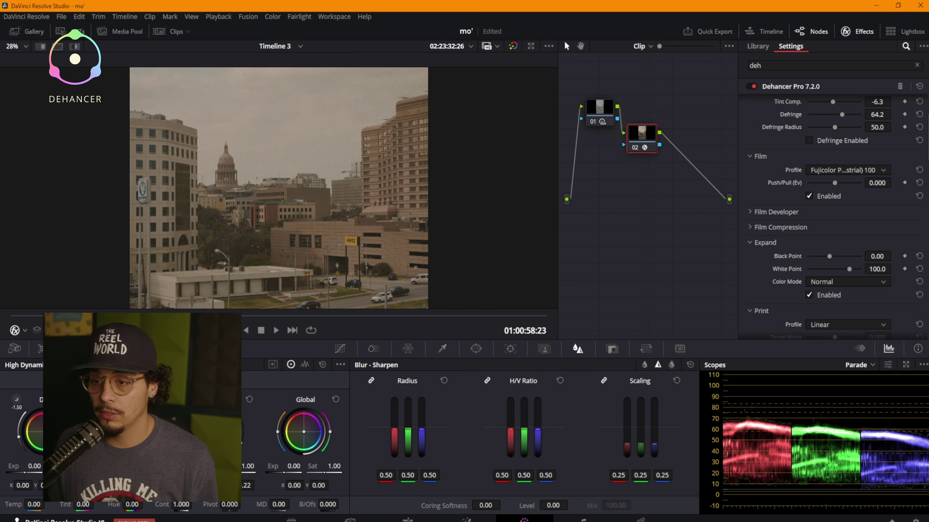
scroll(846, 170, "down", 3)
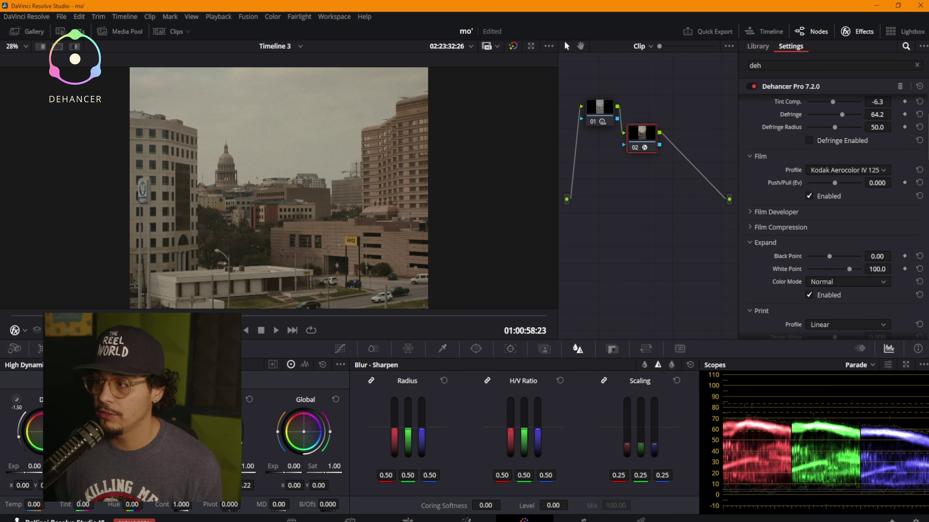
Step: Choose Fujicolor Superia 200 as Dehancer's film profile
left_click(846, 170)
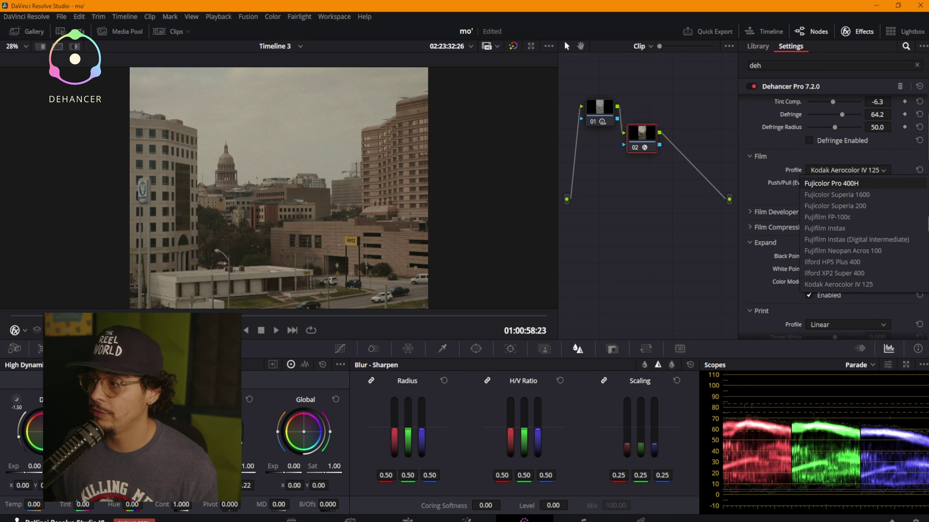
left_click(835, 206)
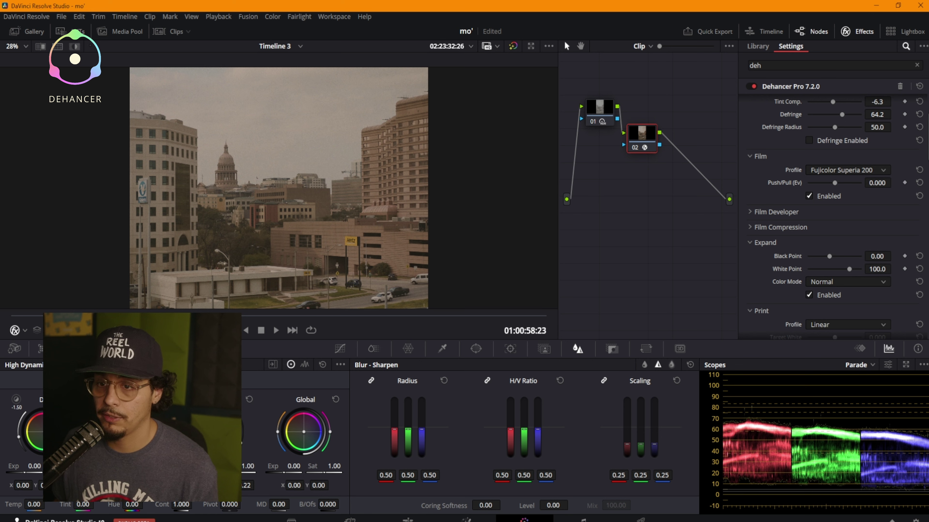
left_click(847, 170)
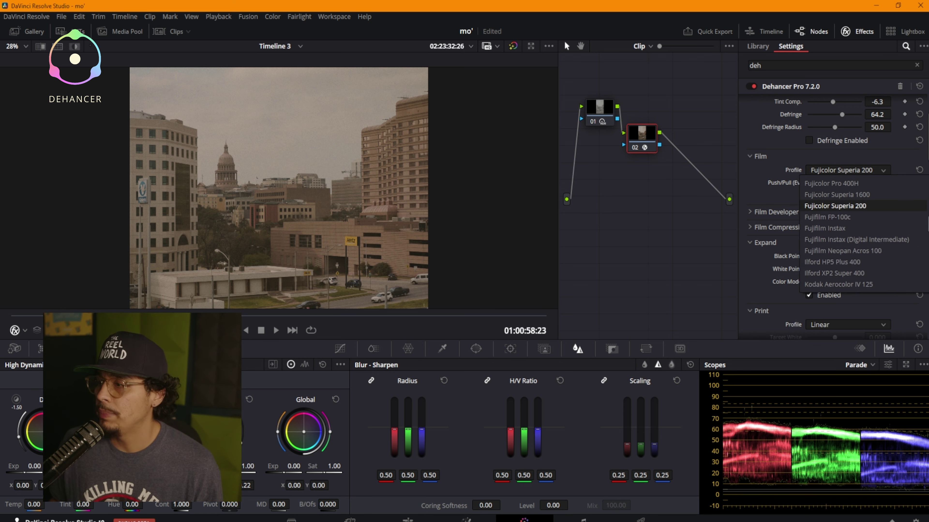
left_click(835, 206)
Step: Set the film's Push/Pull to 0.458 and toggle the Film section, leaving it disabled
mouse_move(838, 183)
left_mouse_down()
mouse_move(808, 183)
mouse_move(861, 183)
mouse_move(808, 182)
mouse_move(861, 182)
mouse_move(825, 183)
mouse_move(842, 183)
left_mouse_up()
left_click(809, 196)
left_click(809, 196)
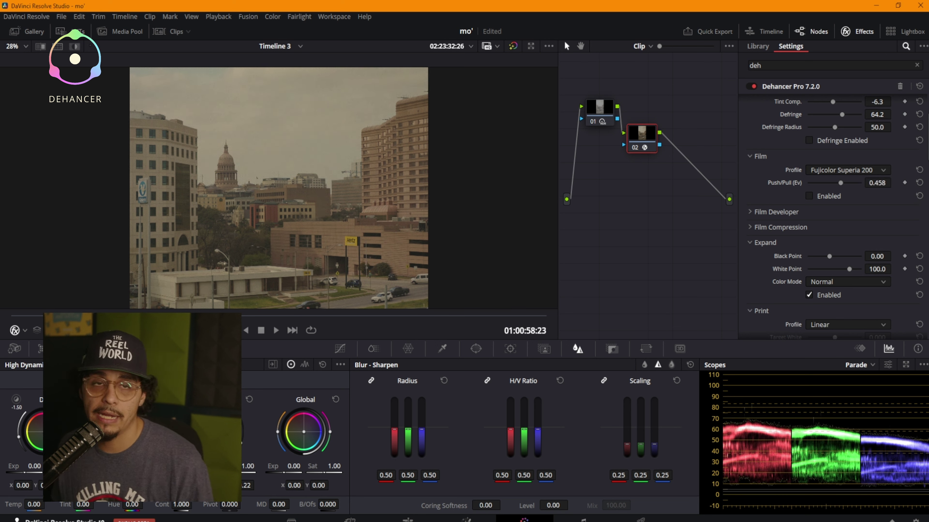
Step: In Dehancer's Film Developer settings, set Color Separation to 75.3
left_click(750, 212)
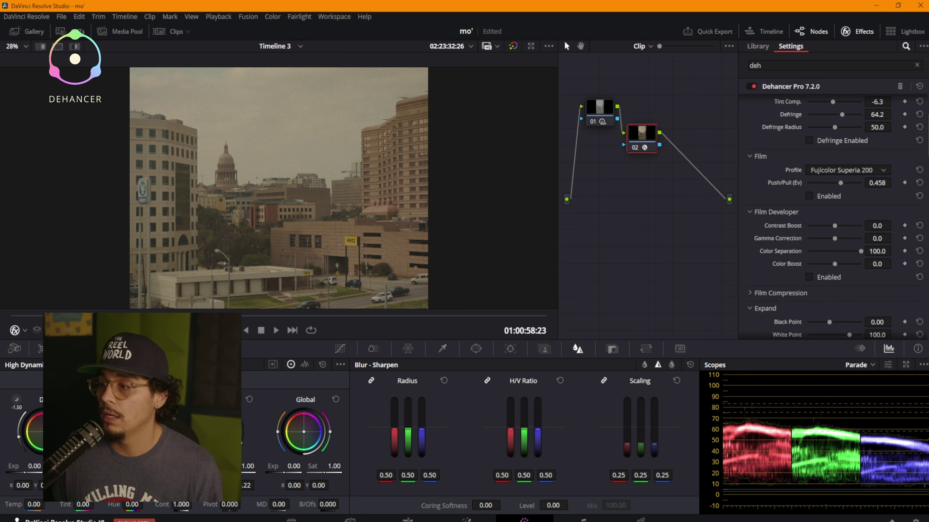
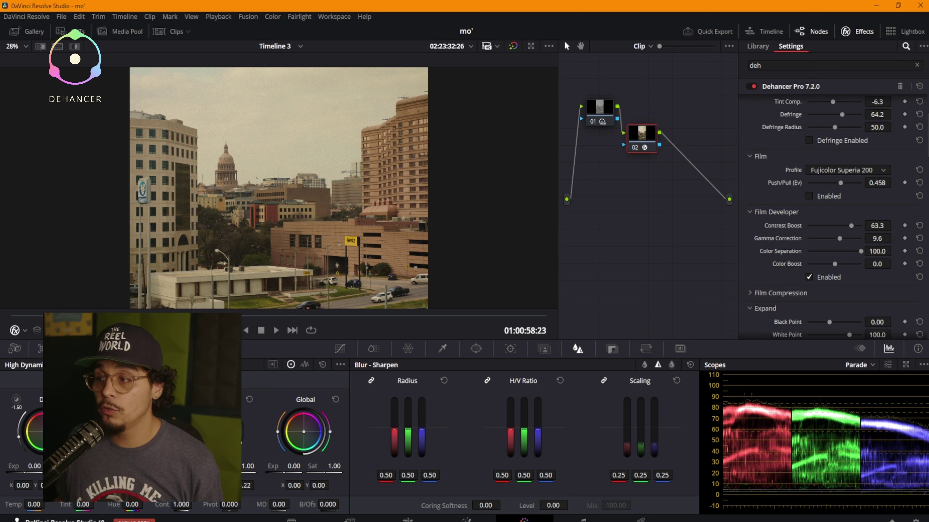
mouse_move(857, 252)
left_mouse_down()
mouse_move(821, 252)
mouse_move(861, 251)
mouse_move(839, 251)
mouse_move(850, 252)
left_mouse_up()
scroll(279, 188, "up", 6)
left_click_drag(475, 289, 304, 87)
mouse_move(850, 252)
left_mouse_down()
mouse_move(861, 252)
mouse_move(810, 251)
mouse_move(855, 251)
mouse_move(838, 251)
left_mouse_up()
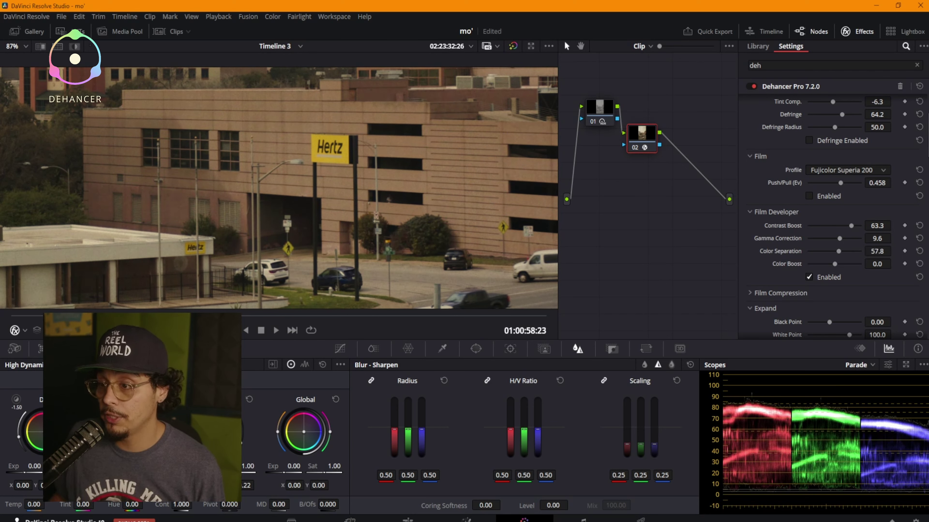
left_click_drag(840, 251, 872, 251)
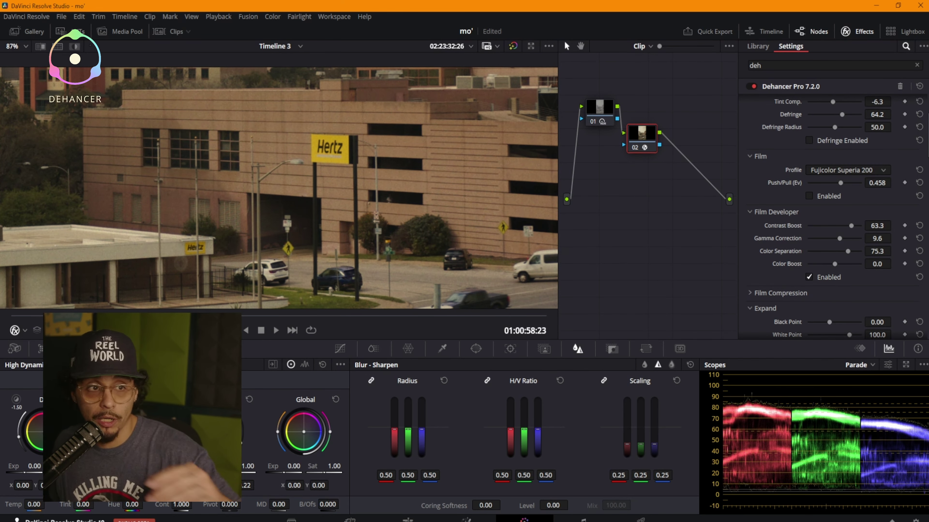
Step: Set the Film Developer's Color Separation to 82.6 and its Color Boost to 33.9
scroll(243, 187, "down", 10)
scroll(243, 188, "up", 2)
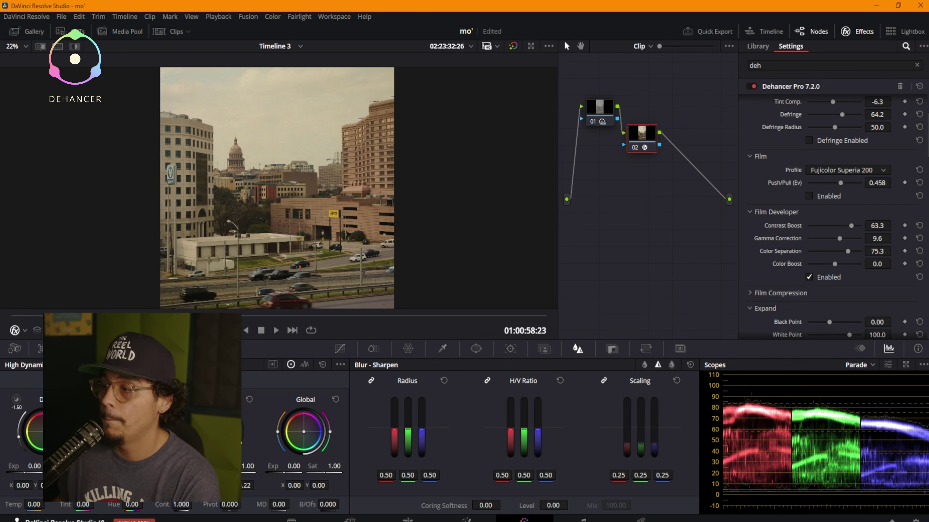
left_click_drag(834, 264, 848, 264)
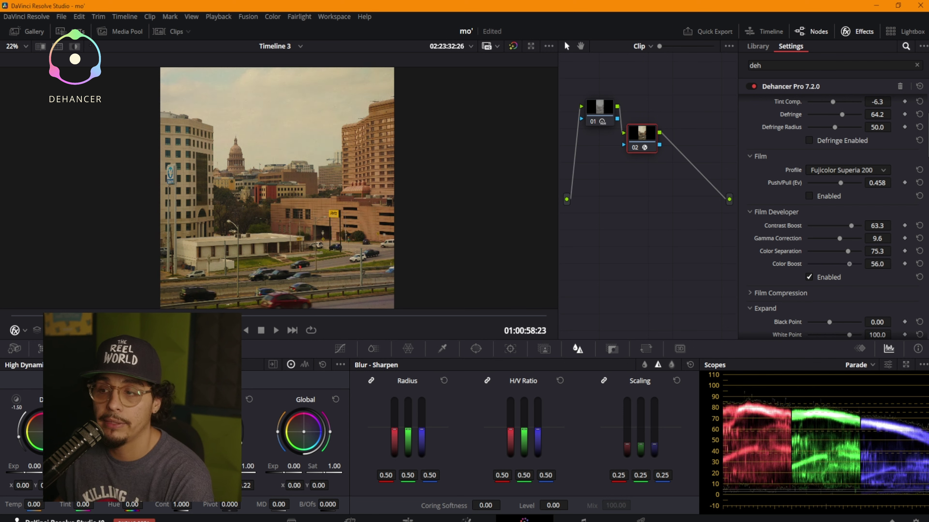
mouse_move(832, 252)
left_mouse_down()
mouse_move(830, 264)
mouse_move(851, 251)
mouse_move(843, 264)
left_mouse_up()
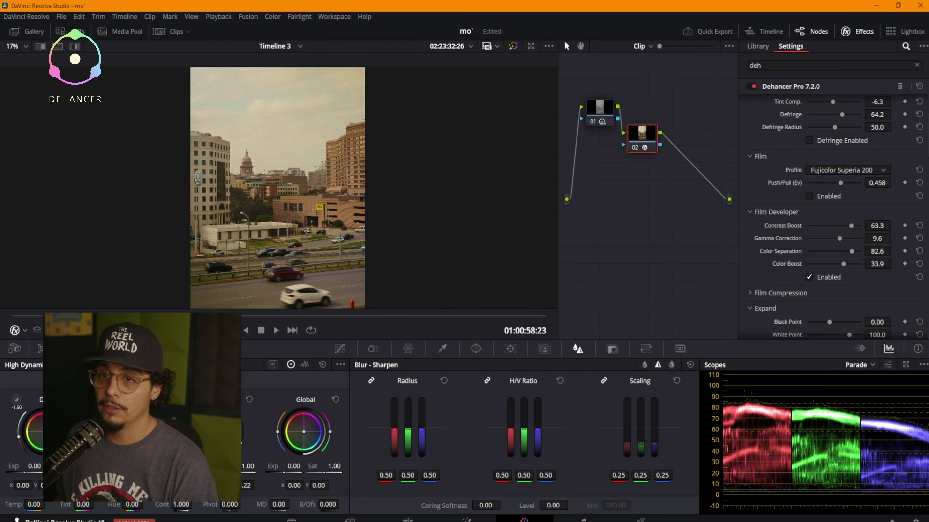
left_click(218, 17)
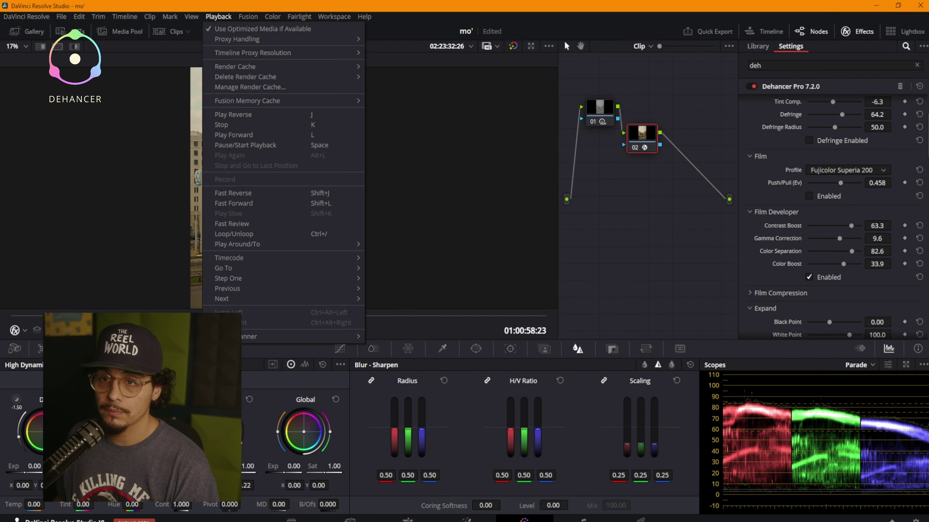
mouse_move(252, 52)
key("Escape")
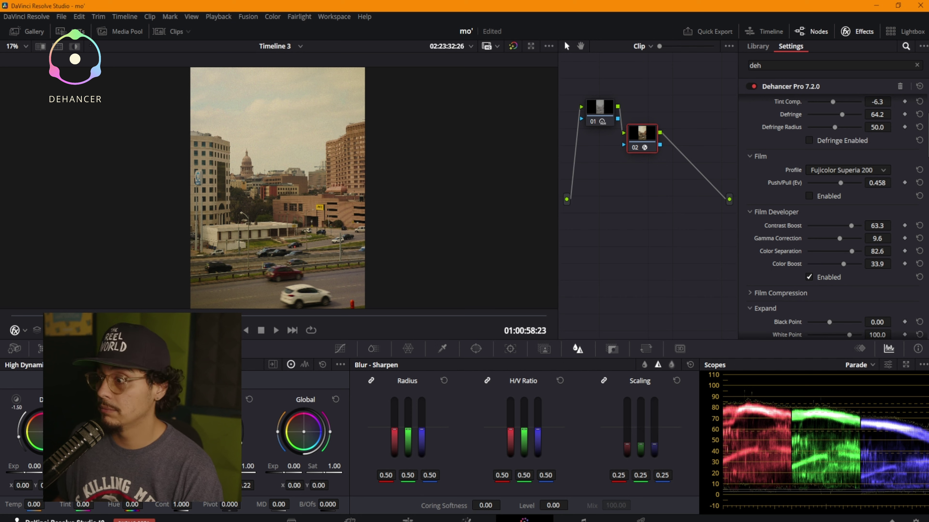
Step: Enable Film Compression, compare very low and full Impact on the Hertz building, and set Impact to 94.5
left_click(750, 293)
scroll(781, 293, "down", 3)
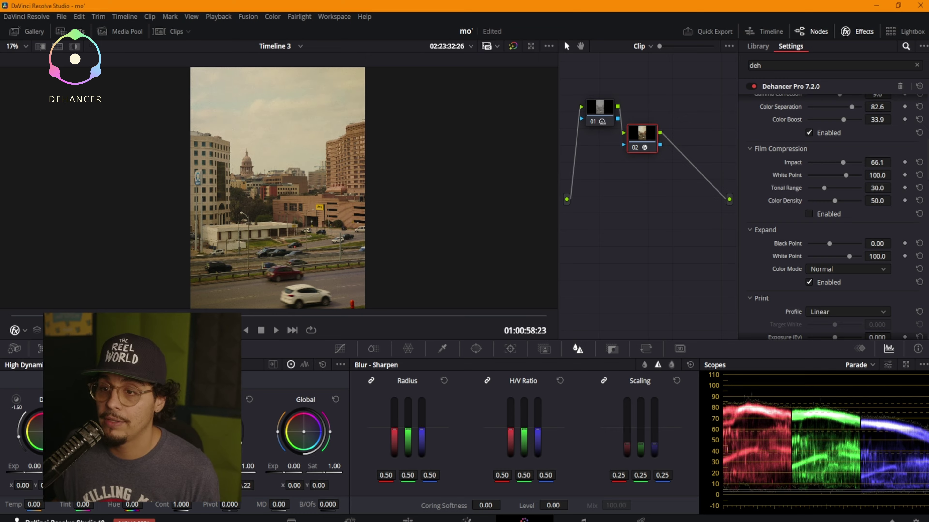
scroll(279, 188, "up", 12)
left_click_drag(843, 162, 809, 163)
scroll(278, 188, "down", 8)
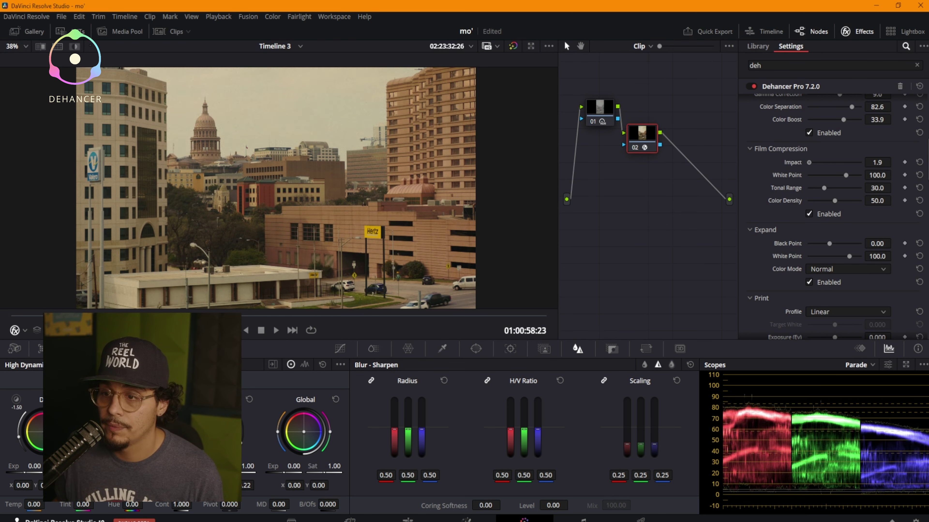
scroll(415, 258, "up", 8)
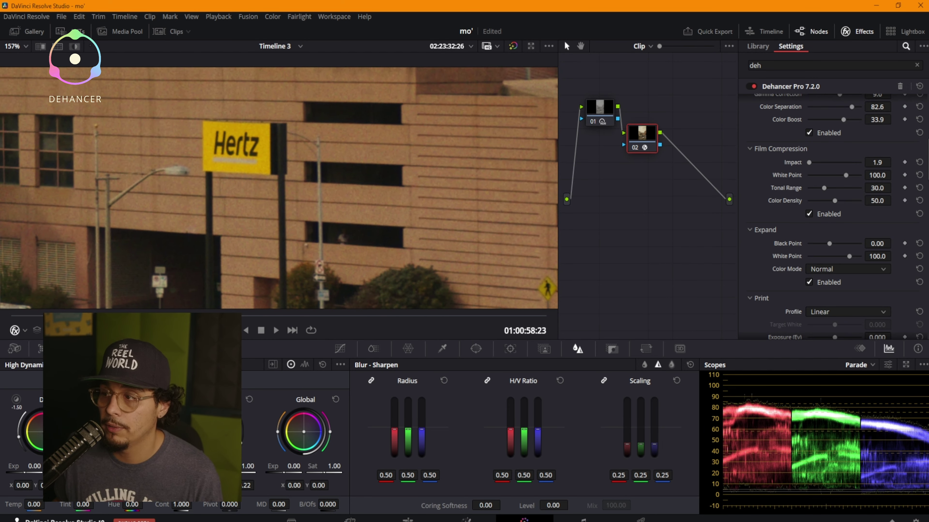
left_click_drag(809, 162, 860, 162)
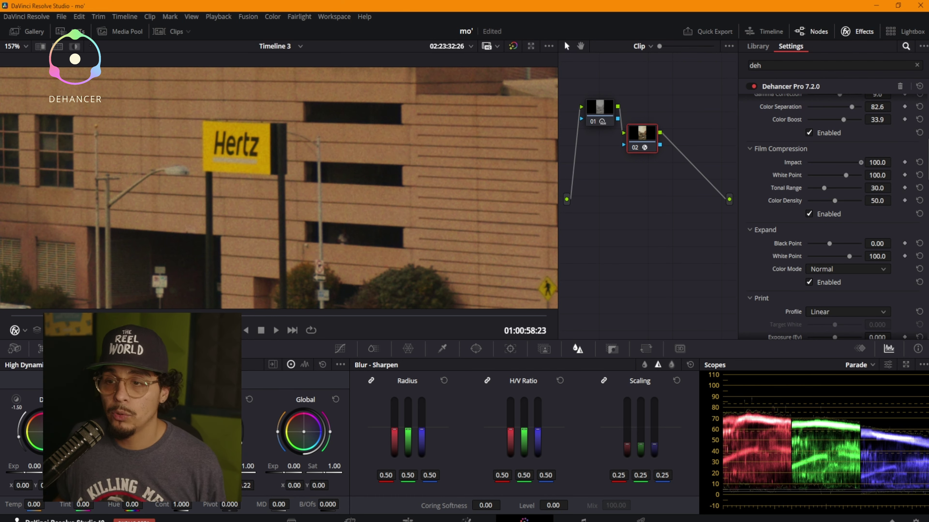
mouse_move(860, 163)
left_mouse_down()
mouse_move(808, 163)
mouse_move(858, 163)
left_mouse_up()
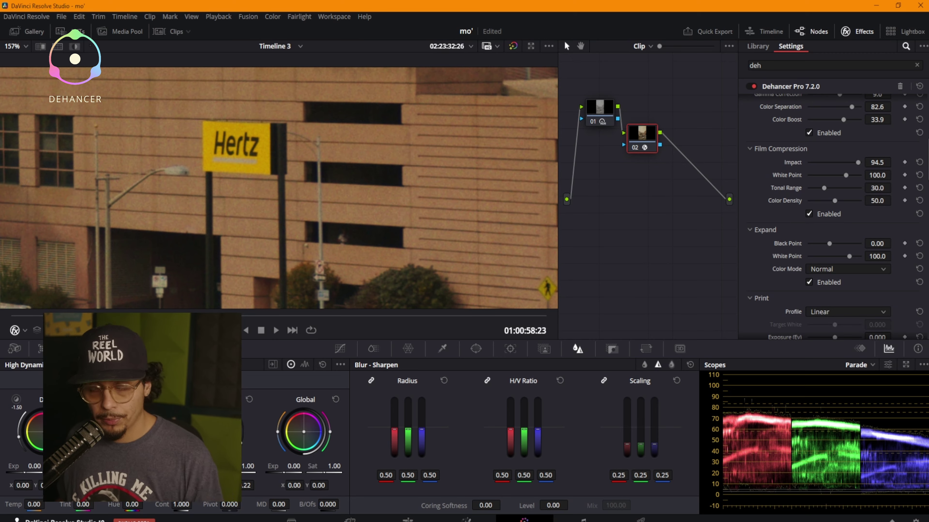
Step: Raise the Film Compression Tonal Range to 62.4 and save the project
scroll(279, 188, "down", 4)
scroll(279, 188, "down", 6)
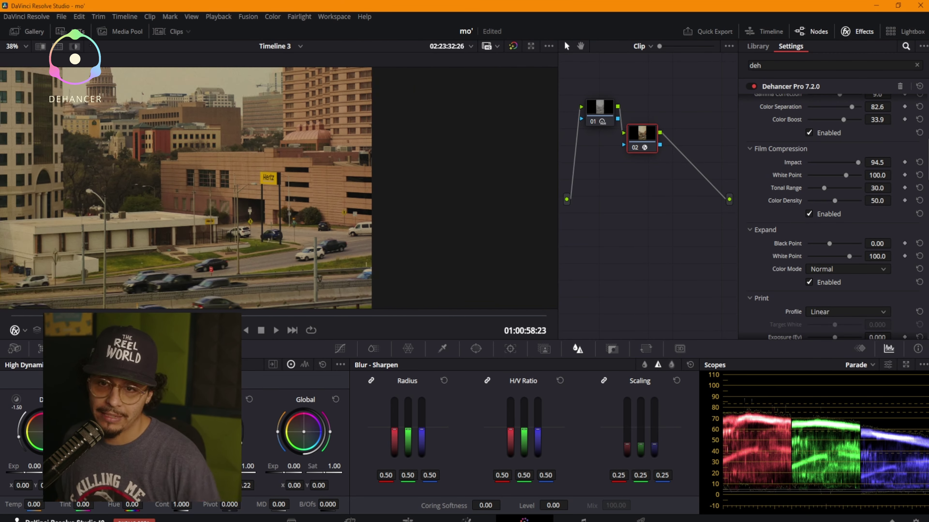
left_click_drag(279, 188, 384, 242)
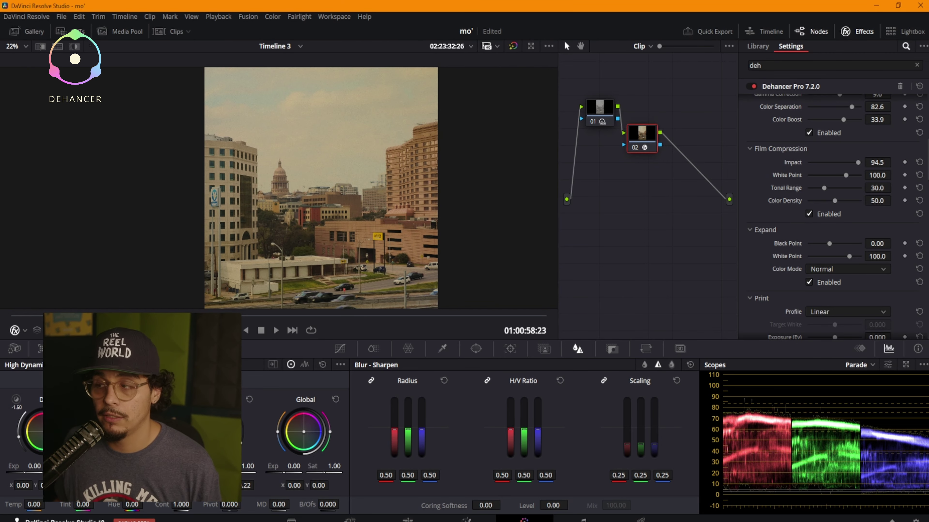
mouse_move(824, 187)
left_mouse_down()
mouse_move(849, 188)
mouse_move(808, 188)
mouse_move(841, 187)
left_mouse_up()
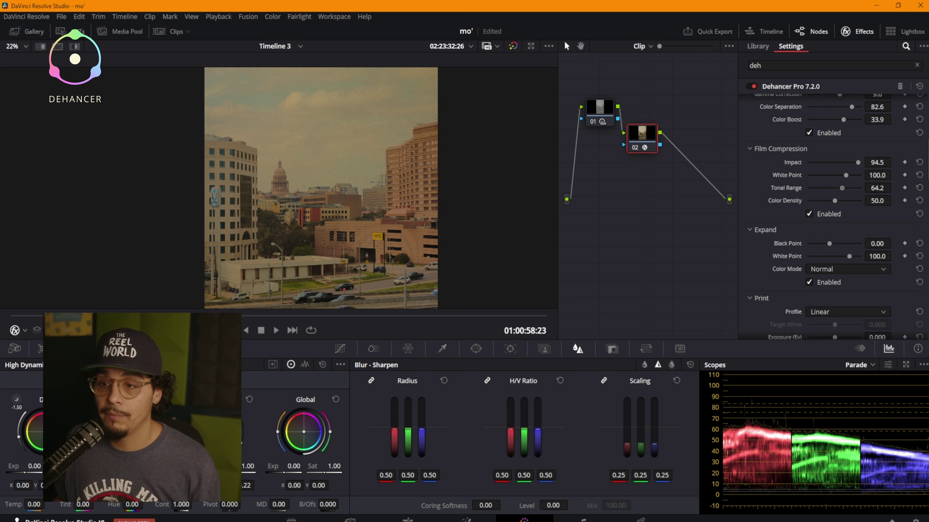
key("ctrl+s")
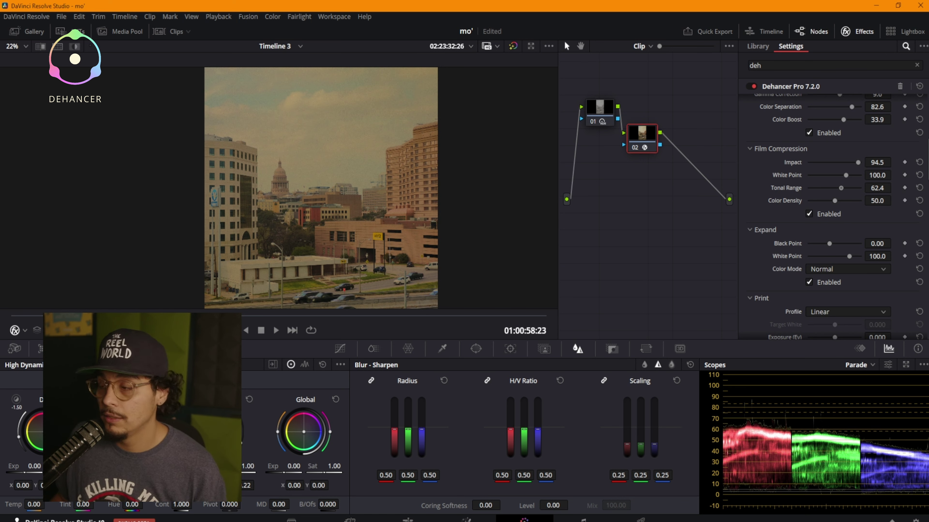
Step: Set the Film Compression Tonal Range to 39.5 and its Color Density to 63.3
mouse_move(837, 188)
left_mouse_down()
mouse_move(856, 201)
mouse_move(833, 201)
left_mouse_up()
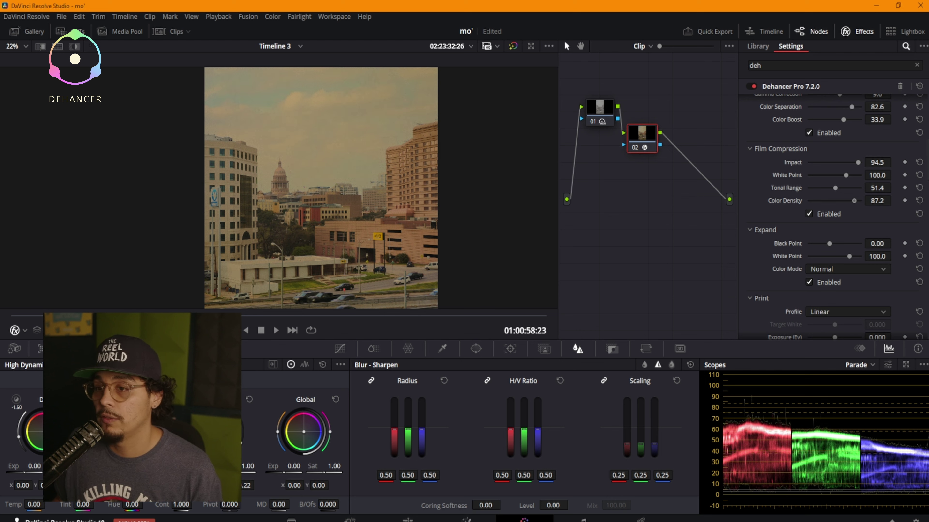
mouse_move(831, 201)
left_mouse_down()
mouse_move(808, 201)
mouse_move(860, 201)
mouse_move(835, 201)
left_mouse_up()
mouse_move(835, 188)
left_mouse_down()
mouse_move(860, 188)
mouse_move(807, 188)
mouse_move(845, 187)
mouse_move(820, 188)
mouse_move(841, 200)
left_mouse_up()
scroll(279, 187, "down", 5)
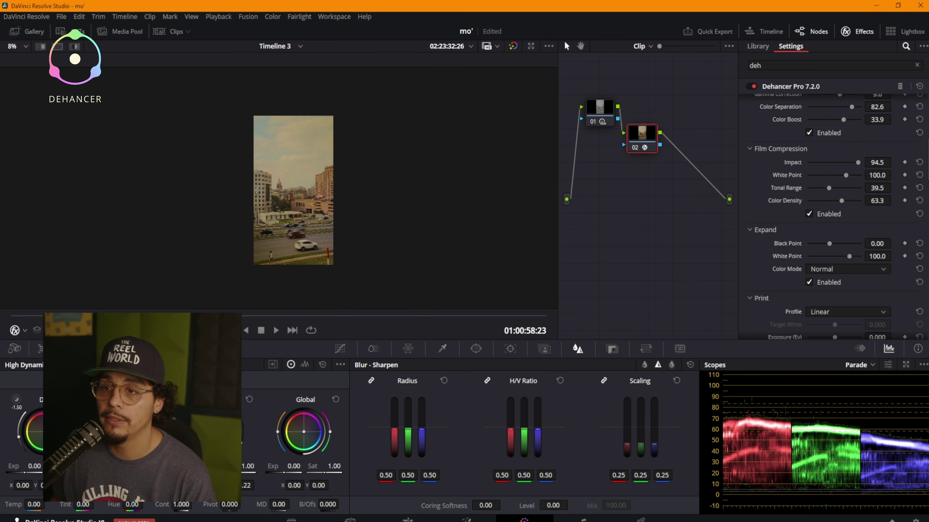
Step: Raise the Black Point in Dehancer's Expand settings to 4.30
scroll(279, 188, "up", 4)
scroll(279, 187, "down", 5)
scroll(648, 197, "down", 1)
scroll(290, 191, "down", 1)
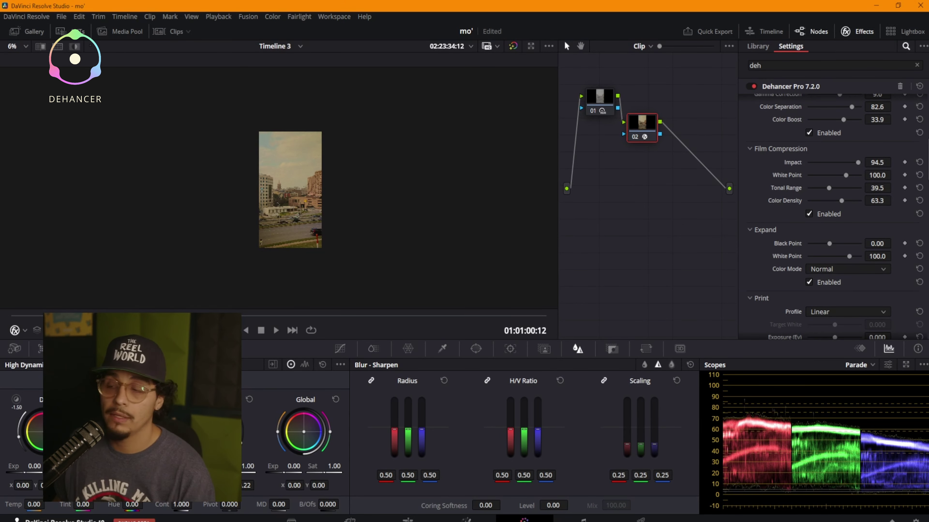
scroll(838, 219, "down", 1)
scroll(838, 219, "down", 1)
scroll(837, 219, "up", 2)
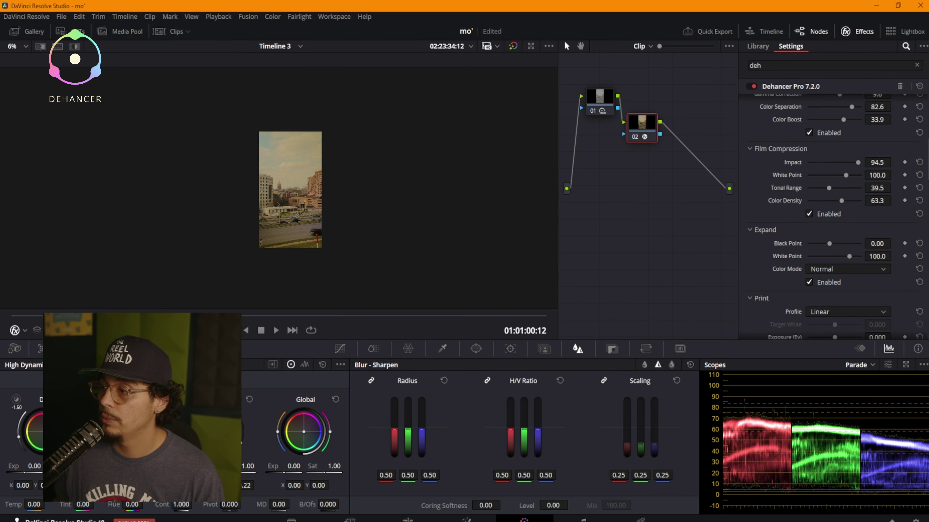
scroll(305, 188, "up", 5)
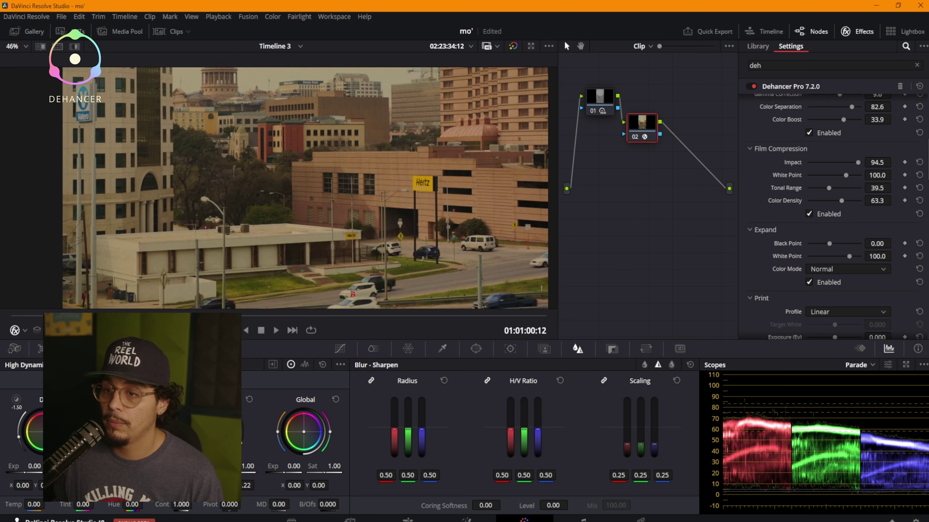
left_click_drag(829, 244, 834, 243)
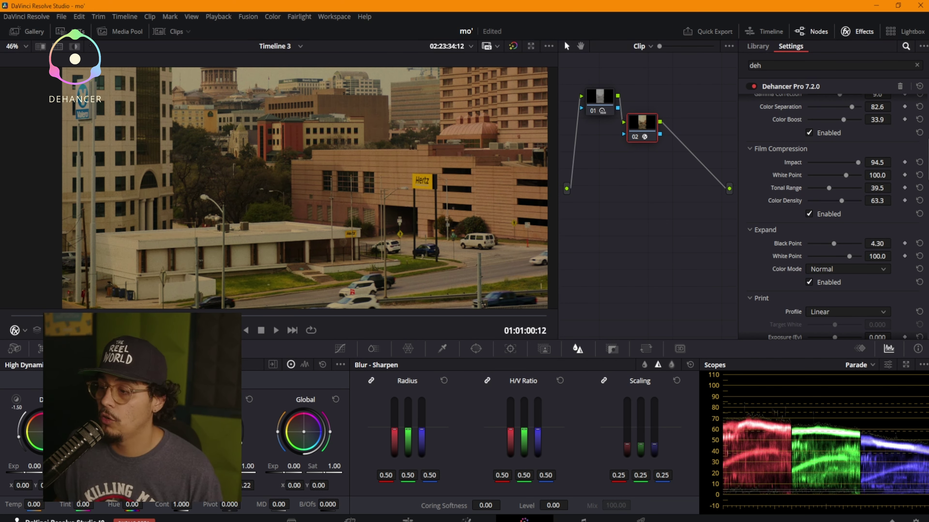
Step: Try the Expand Black Point at 4.78 while checking the vectorscope, and return the scopes to Parade
left_click(859, 365)
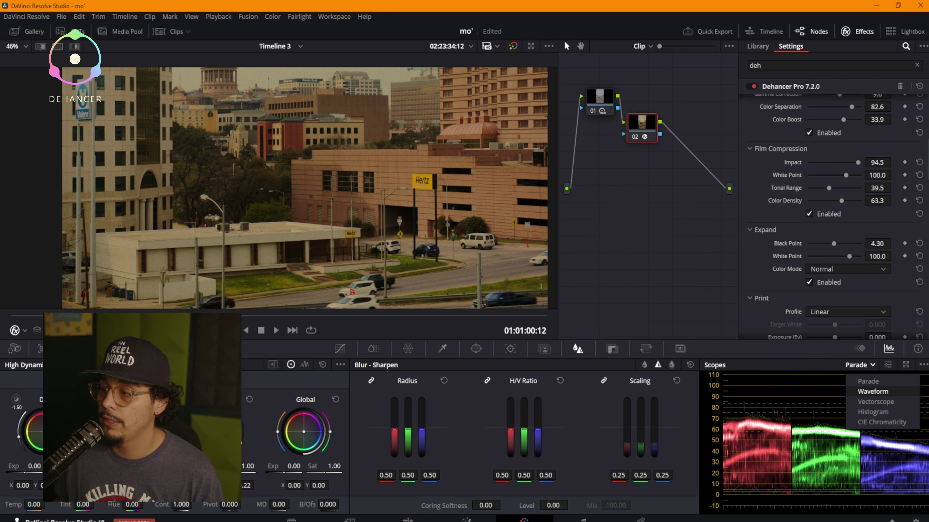
left_click(874, 392)
left_click(857, 365)
left_click(867, 402)
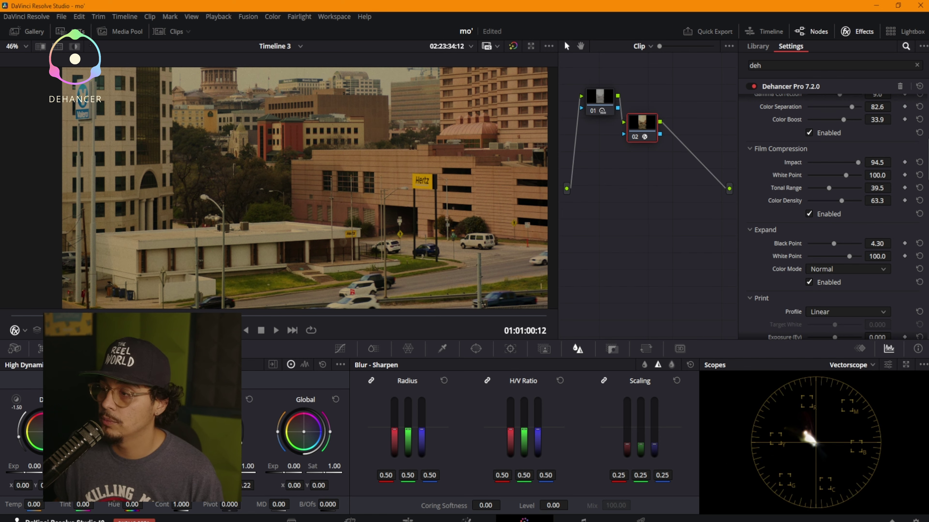
mouse_move(838, 243)
left_mouse_down()
mouse_move(830, 243)
mouse_move(853, 243)
mouse_move(834, 243)
left_mouse_up()
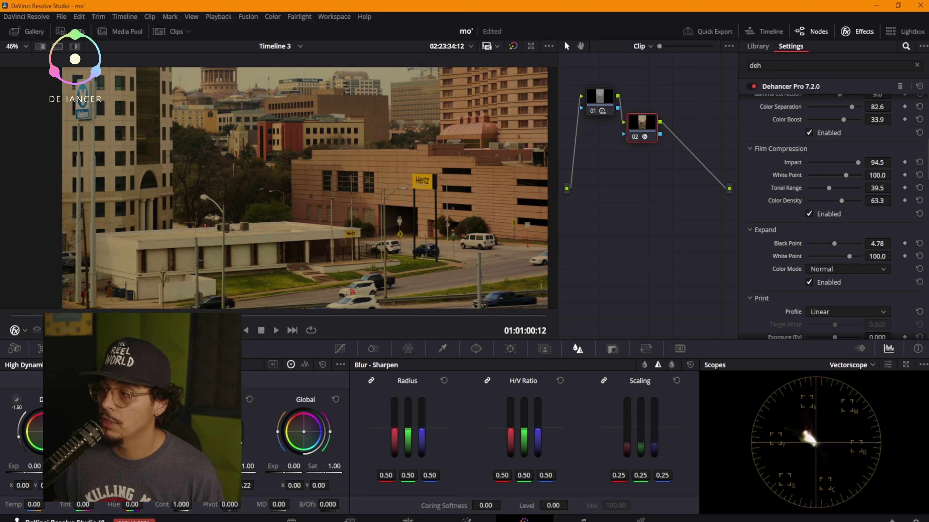
left_click(853, 364)
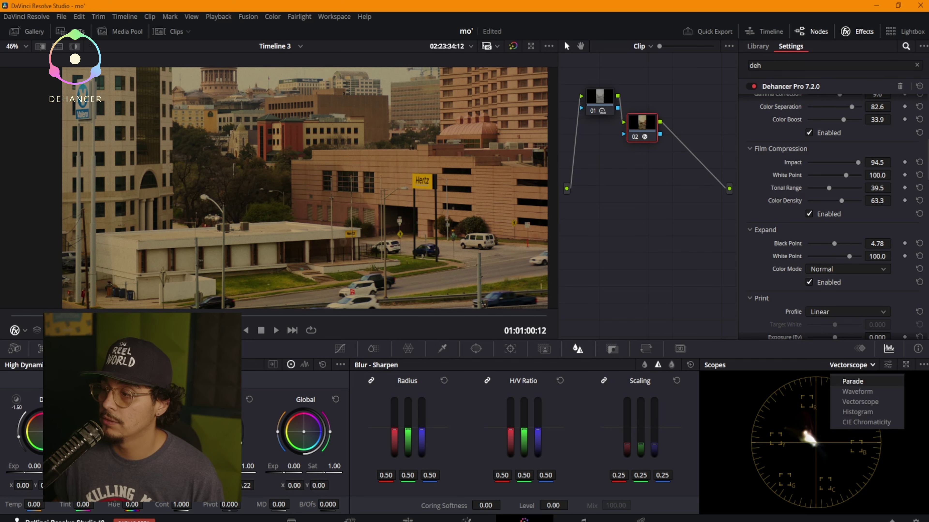
left_click(859, 377)
Step: Set Dehancer's Expand Black Point to 0.17 and its White Point to 87.0
left_click_drag(834, 243, 832, 244)
left_click_drag(848, 256, 844, 256)
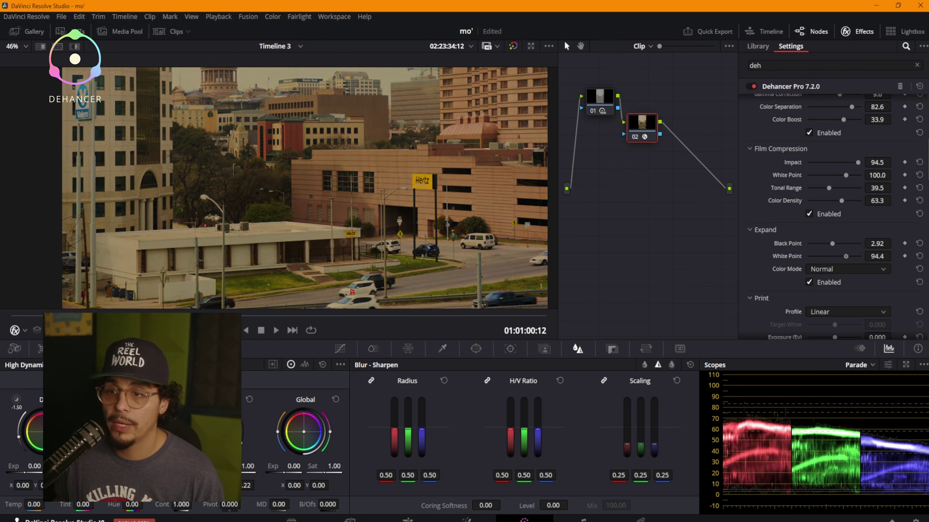
scroll(305, 188, "down", 10)
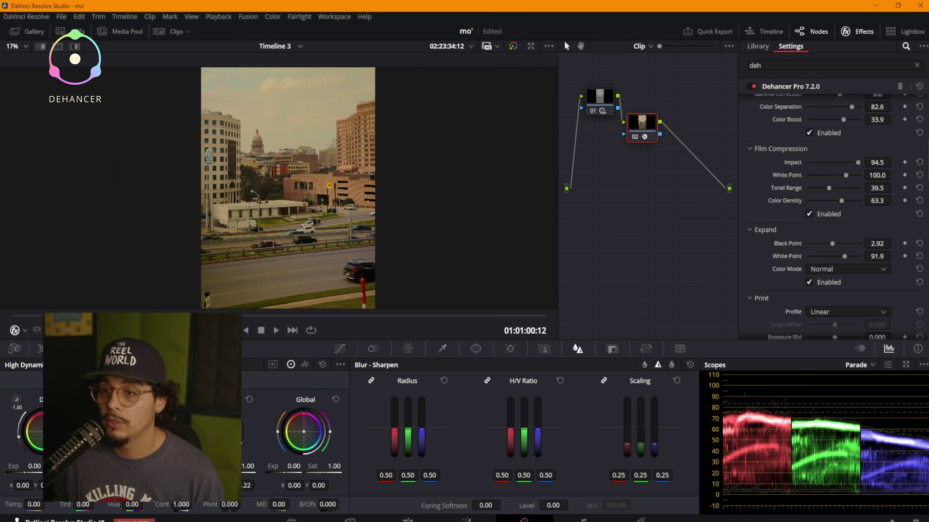
left_click_drag(845, 257, 839, 256)
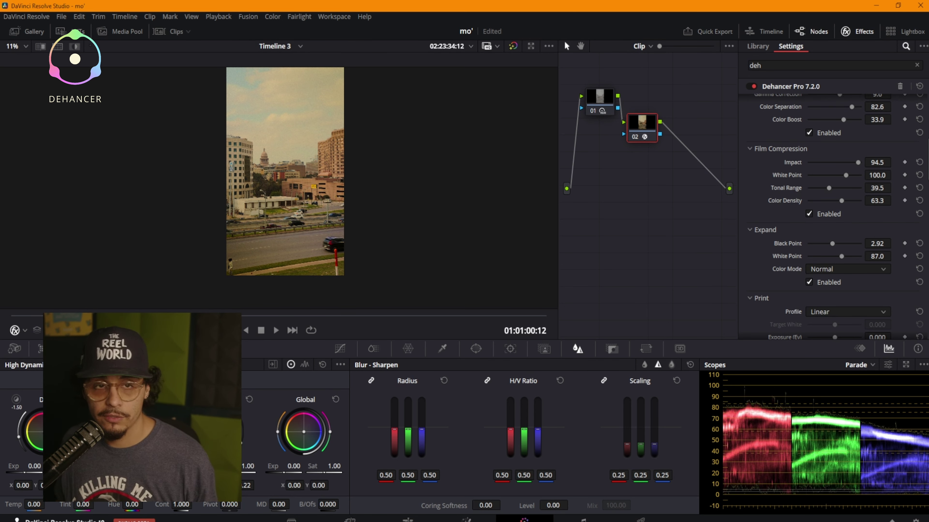
left_click_drag(832, 243, 831, 244)
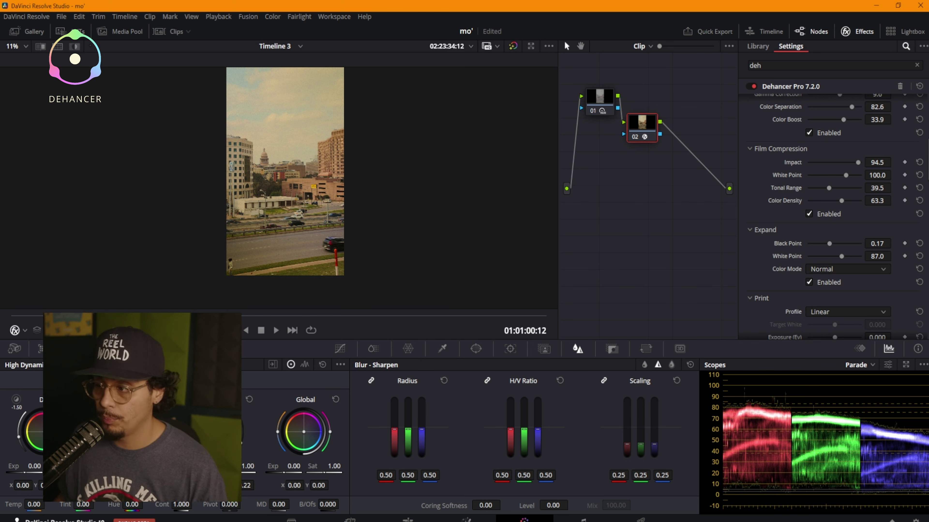
Step: Set the Print profile to Kodak 2383 Print Film
scroll(833, 216, "down", 1)
scroll(833, 215, "down", 2)
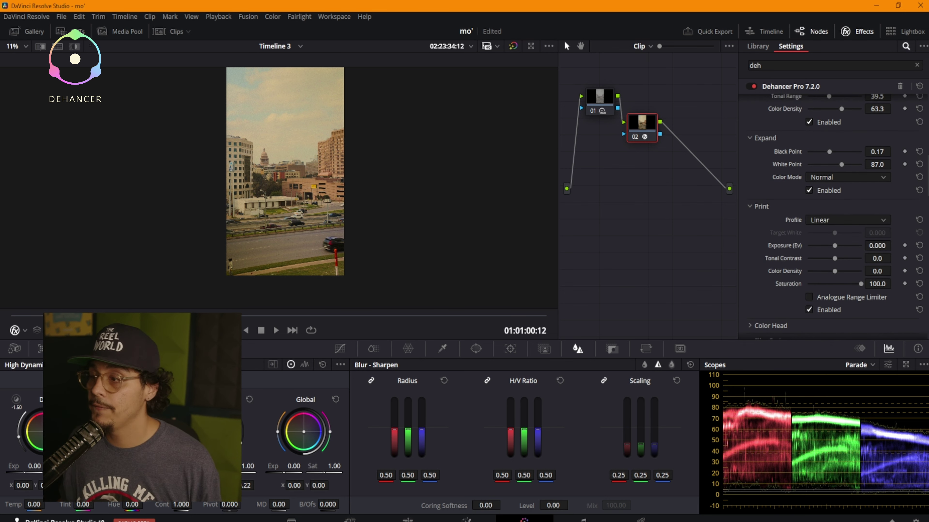
left_click(841, 220)
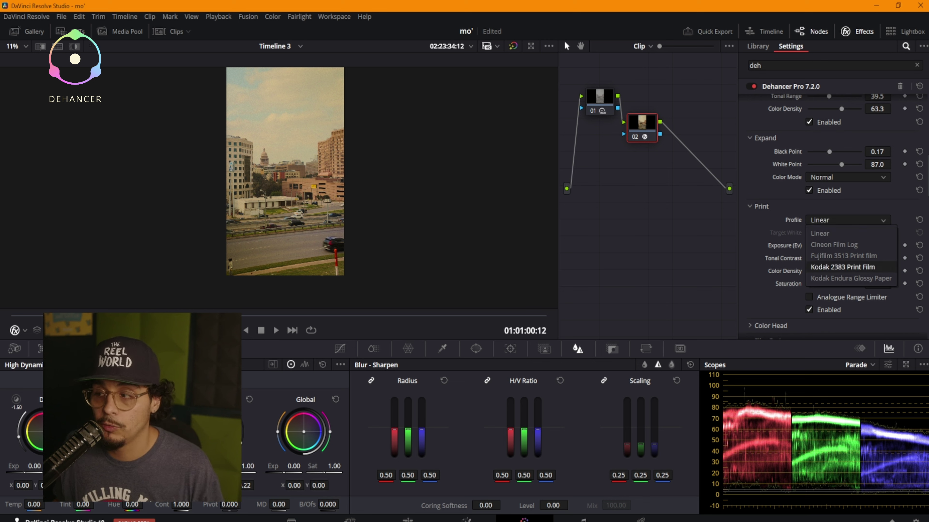
left_click(842, 267)
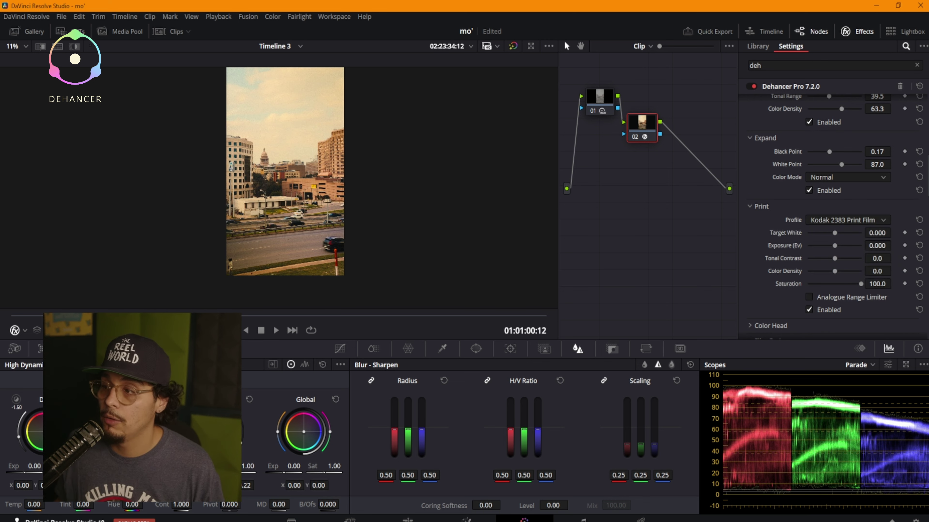
Step: Compare the picture with the Print section's Analogue Range Limiter on and off, leaving it disabled
left_click(809, 297)
left_click(809, 297)
left_click(809, 297)
left_click(808, 296)
Step: Set the Print Target White to -0.166 and its Exposure to -0.190
scroll(279, 189, "up", 8)
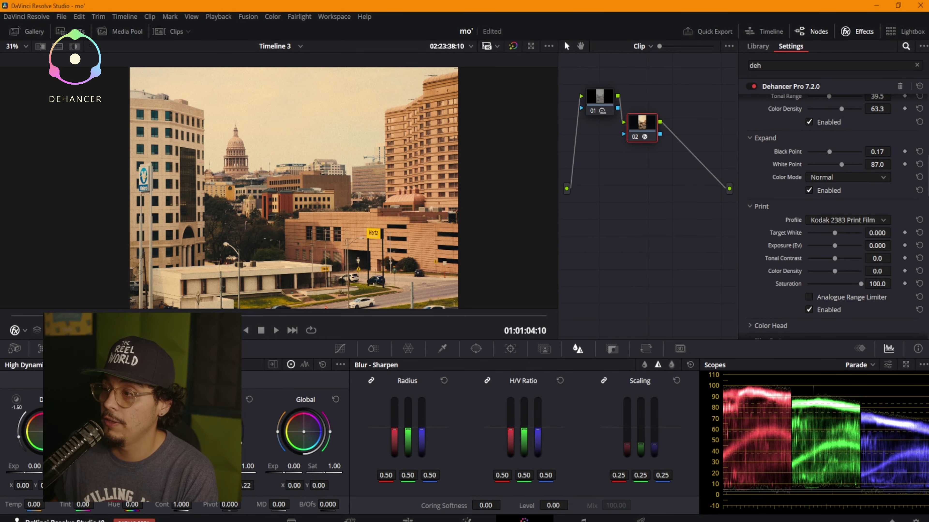
mouse_move(834, 233)
left_mouse_down()
mouse_move(842, 233)
mouse_move(807, 233)
mouse_move(861, 233)
mouse_move(808, 233)
mouse_move(839, 233)
mouse_move(832, 246)
left_mouse_up()
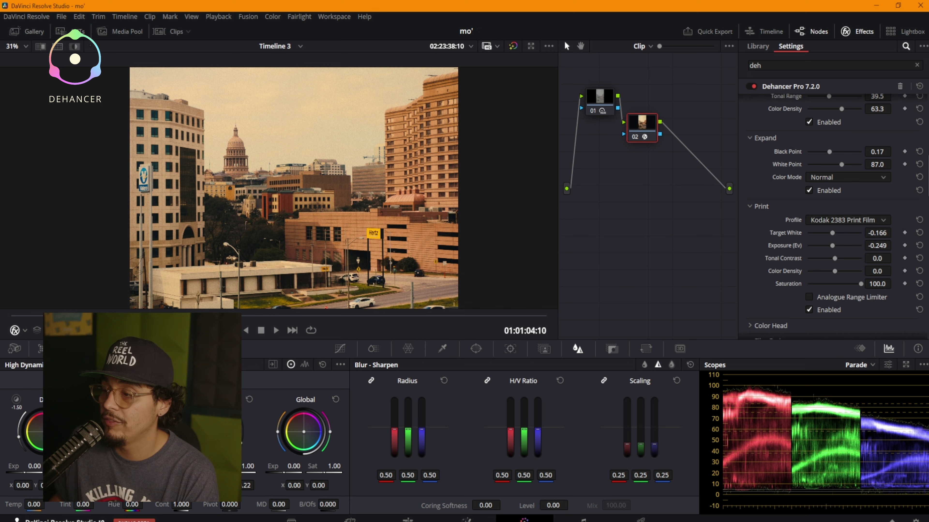
left_click_drag(885, 246, 889, 246)
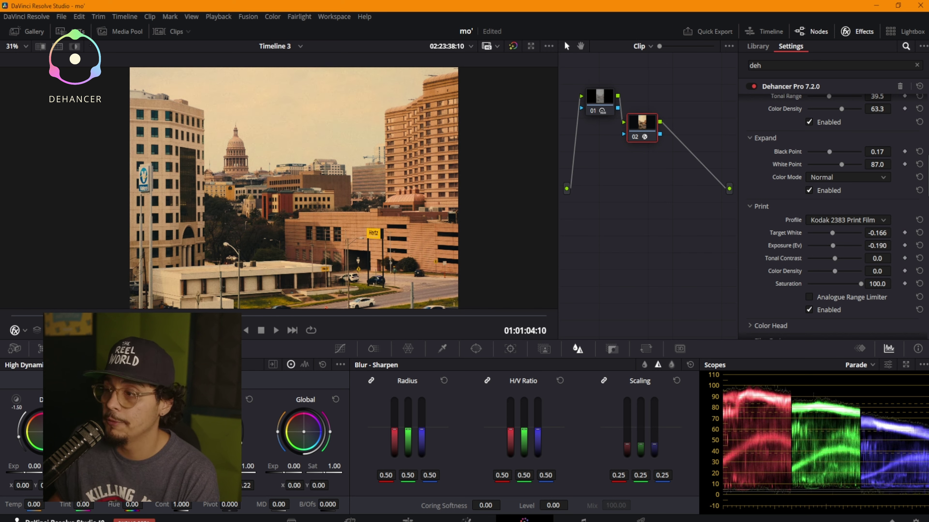
Step: Try the Print Tonal Contrast at 3.2 and at -34.4 while inspecting the trees and buildings up close
left_click_drag(835, 258, 836, 258)
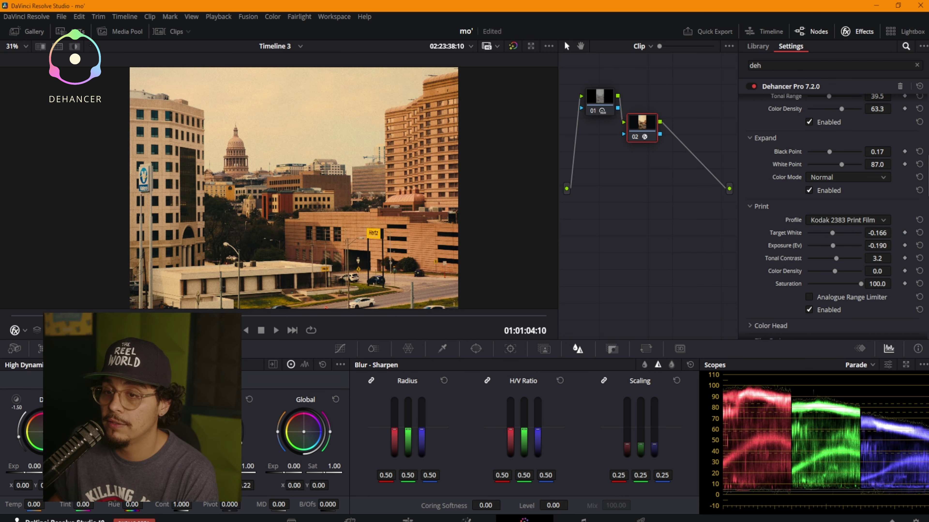
scroll(261, 253, "up", 5)
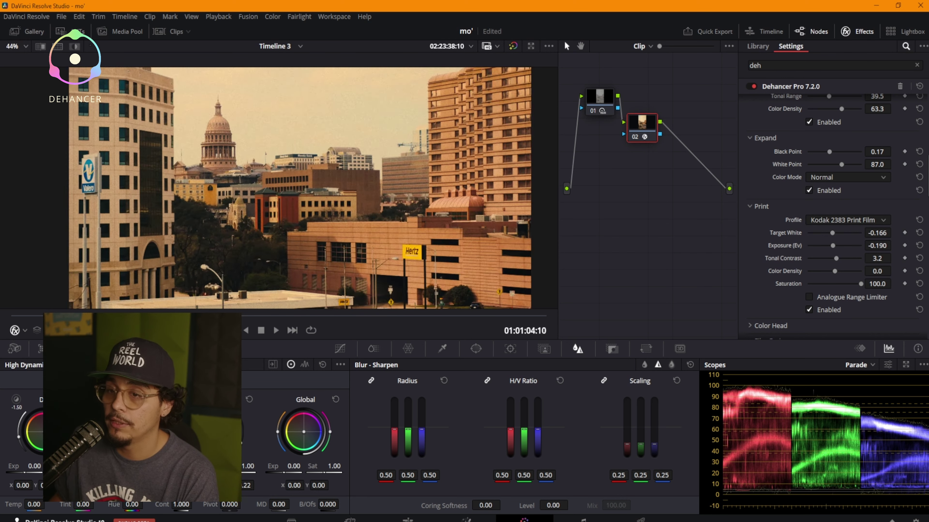
scroll(261, 252, "up", 1)
mouse_move(260, 252)
left_mouse_down()
mouse_move(325, 254)
mouse_move(236, 246)
mouse_move(243, 247)
left_mouse_up()
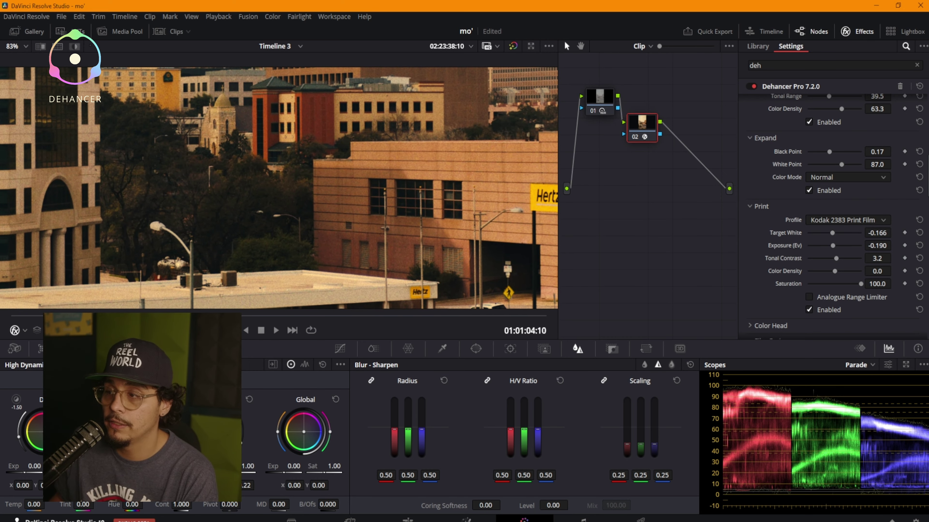
left_click_drag(836, 258, 816, 258)
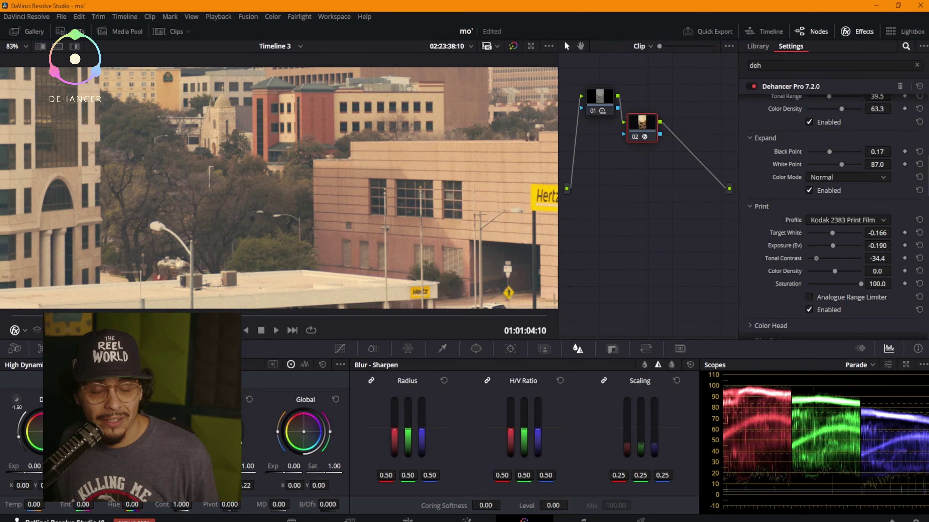
Step: Set the Print Tonal Contrast to -6.9, checking the whole frame
left_click_drag(819, 258, 828, 258)
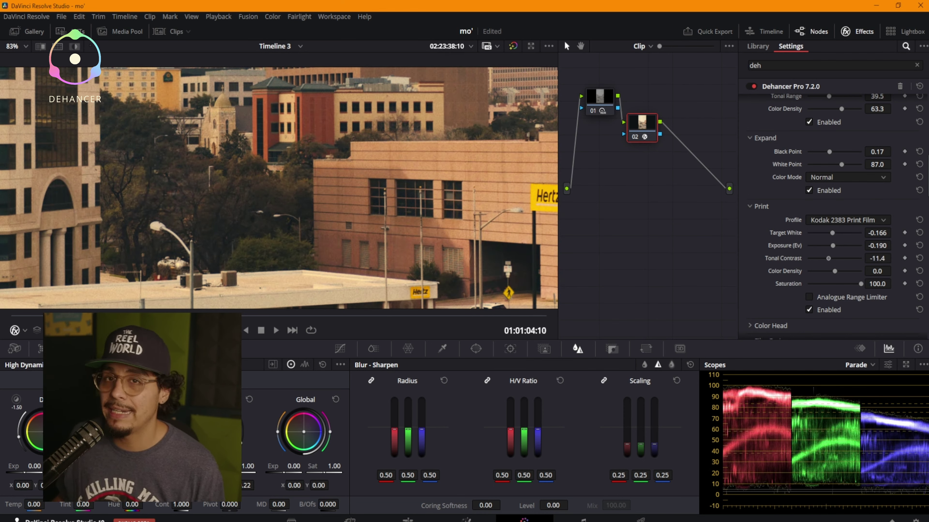
mouse_move(828, 258)
left_mouse_down()
mouse_move(842, 258)
mouse_move(829, 258)
left_mouse_up()
scroll(279, 187, "down", 5)
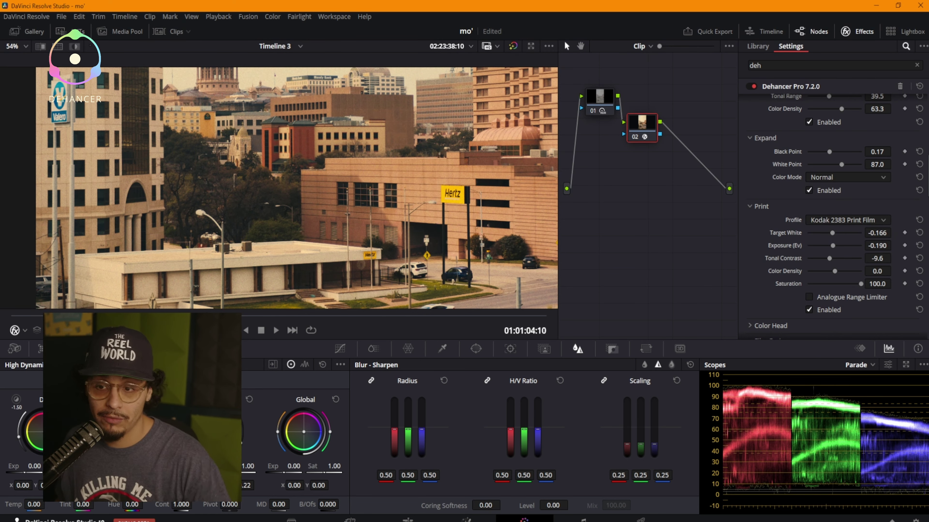
scroll(279, 188, "down", 8)
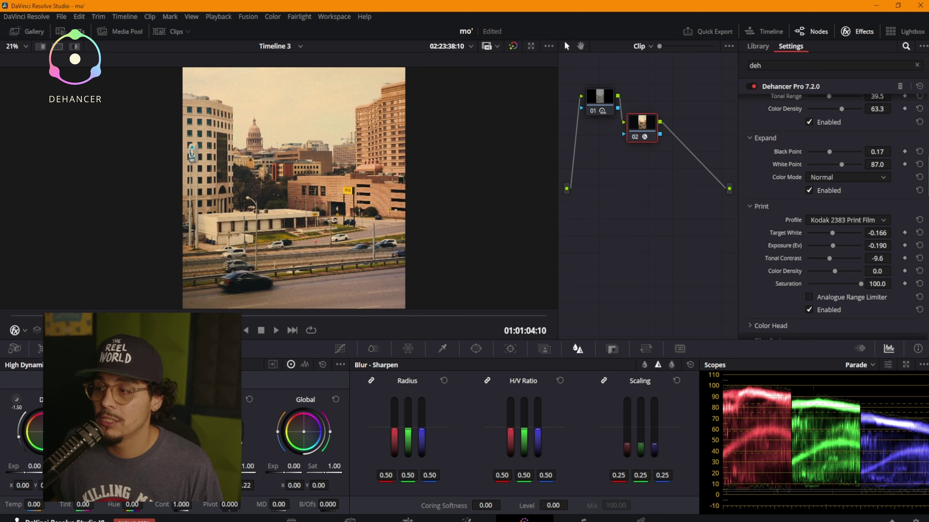
left_click_drag(829, 259, 830, 258)
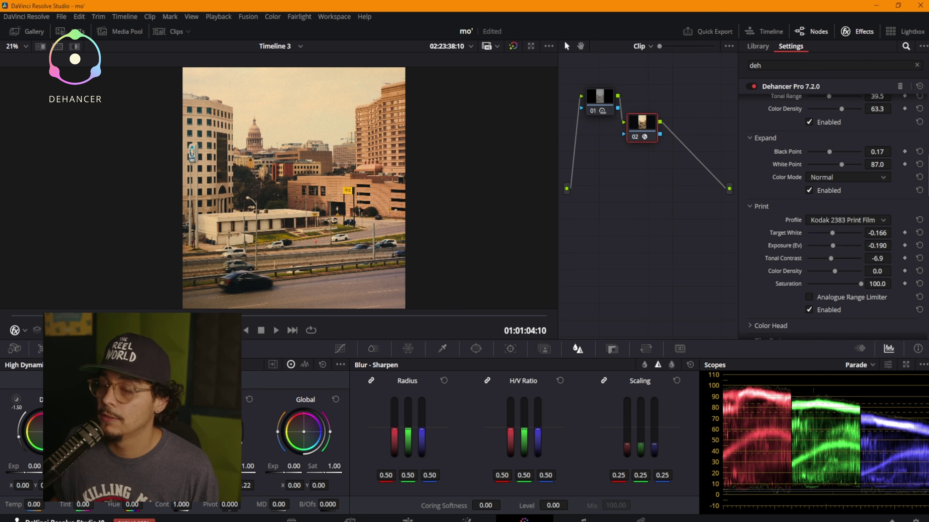
Step: Set the Print Color Density to 33.9 and preview the clip in black and white before restoring Saturation to 100
mouse_move(834, 272)
left_mouse_down()
mouse_move(848, 271)
mouse_move(808, 271)
mouse_move(861, 271)
mouse_move(808, 271)
mouse_move(860, 271)
mouse_move(811, 272)
mouse_move(835, 271)
left_mouse_up()
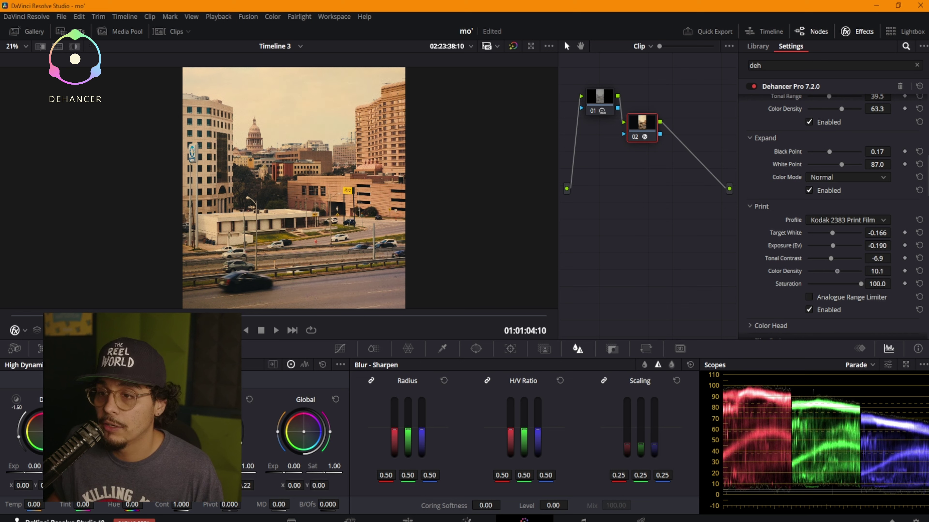
left_click_drag(834, 271, 807, 284)
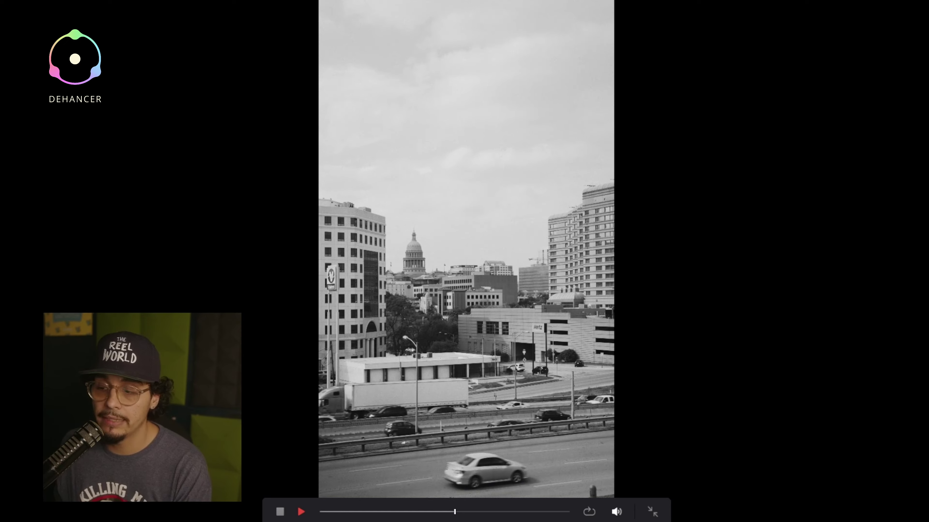
key("Escape")
left_click_drag(808, 284, 861, 284)
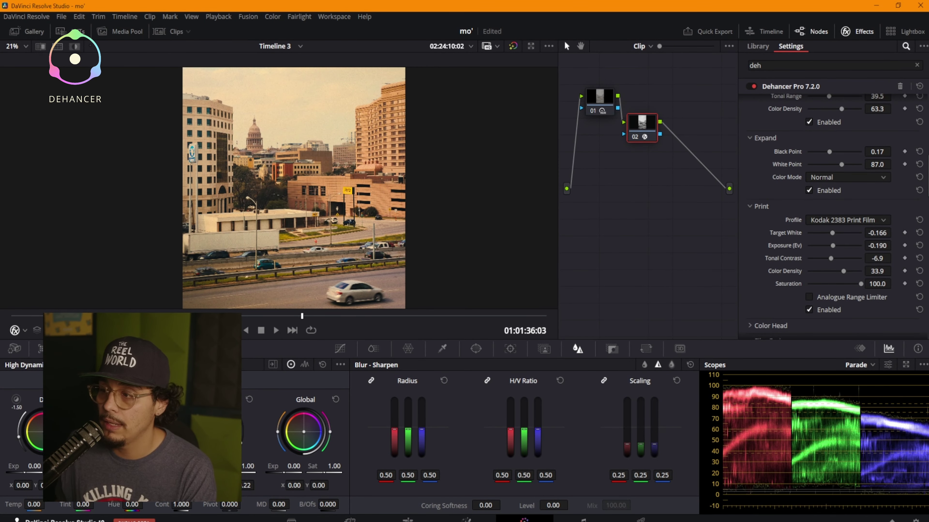
Step: Enable the Color Head and set both Yellow - Blue and Magenta - Green to 5.9
scroll(837, 216, "down", 4)
left_click(751, 204)
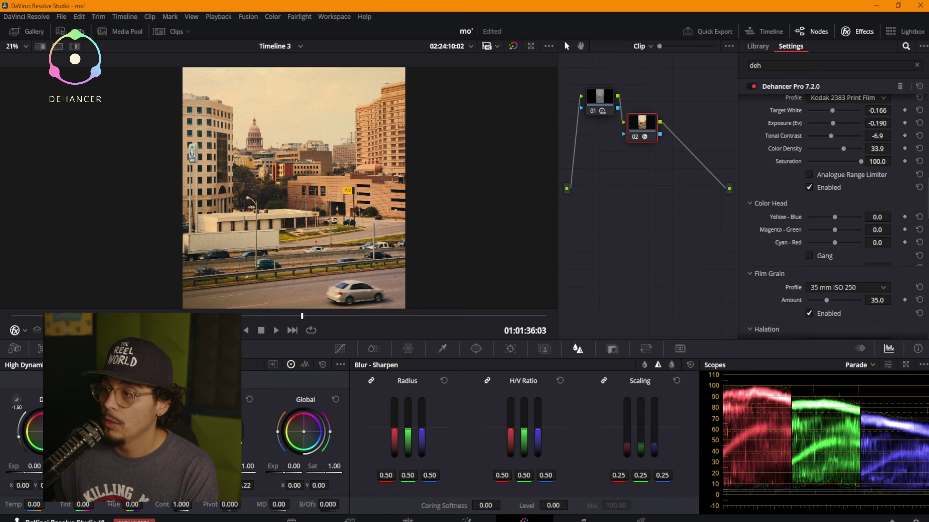
scroll(834, 215, "down", 1)
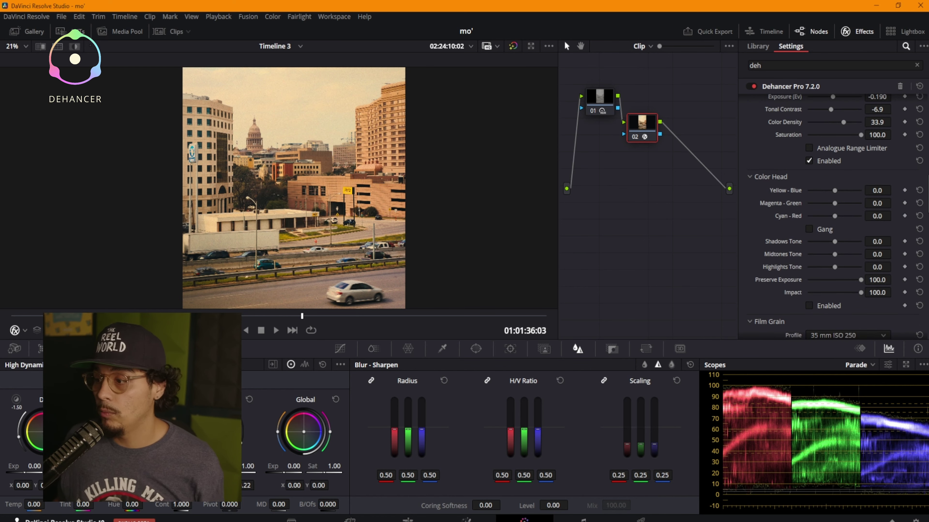
left_click(809, 306)
left_click_drag(834, 191, 837, 203)
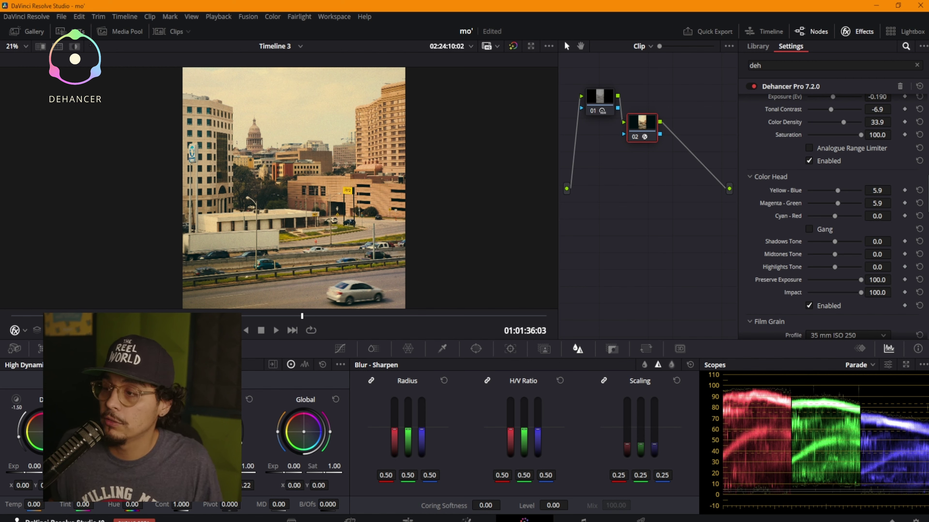
Step: Try Color Head tone values such as Shadows -100, Midtones 22.9 and Highlights 17.4, and test Preserve Exposure at 0
mouse_move(834, 241)
left_mouse_down()
mouse_move(815, 242)
mouse_move(845, 241)
mouse_move(834, 241)
left_mouse_up()
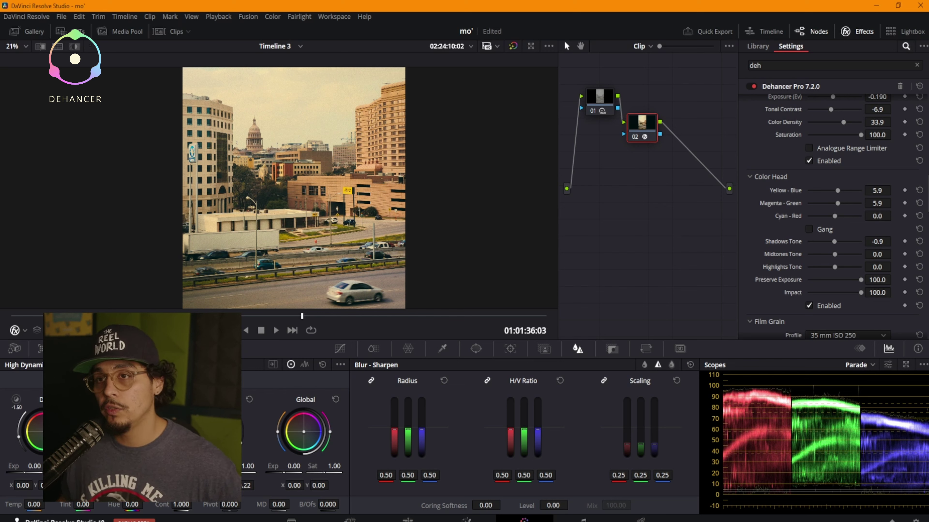
left_click_drag(834, 255, 860, 267)
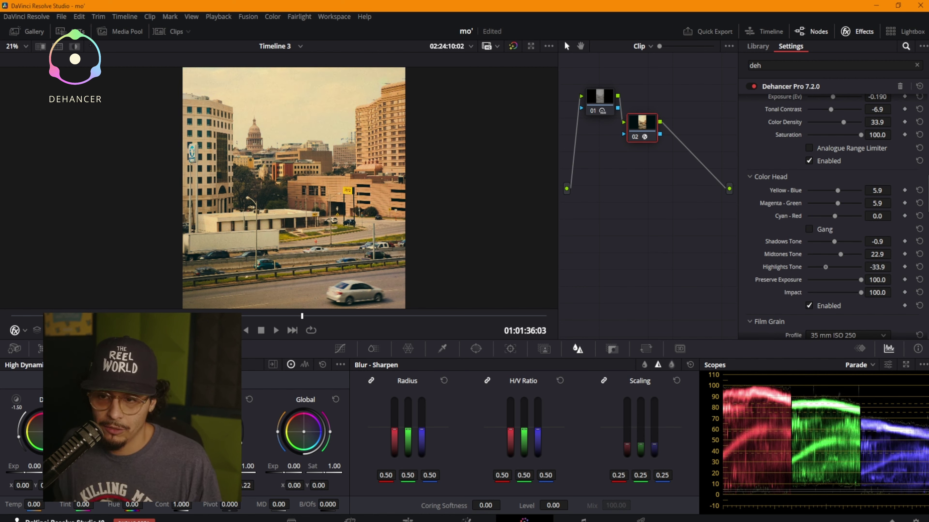
left_click_drag(861, 267, 834, 267)
left_click_drag(861, 280, 808, 280)
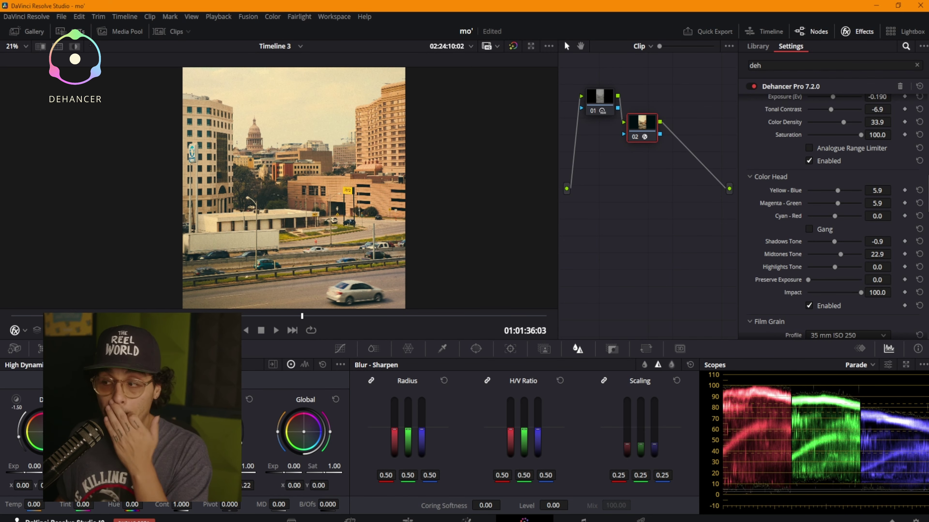
left_click_drag(834, 242, 839, 267)
Step: Undo the Color Head shadow, midtone and highlight tone changes and set its Impact to 62.4
key("ctrl+z")
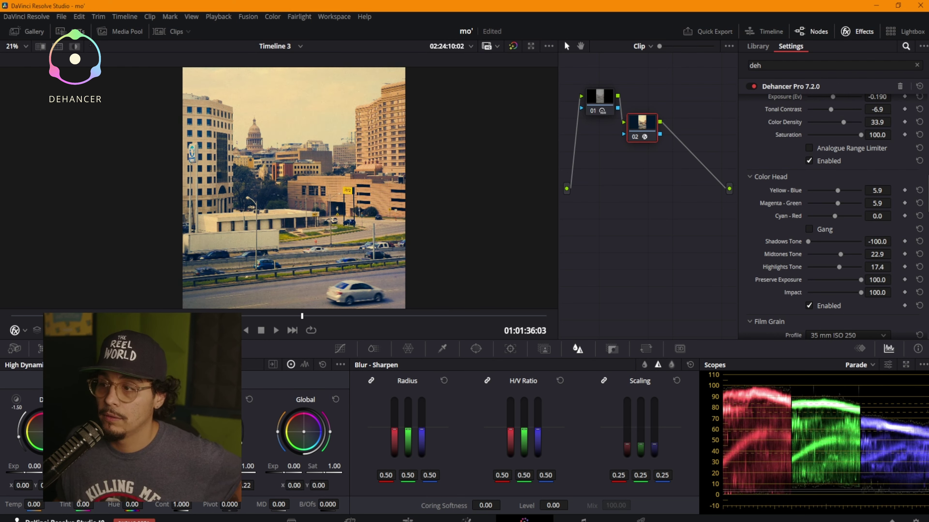
key("ctrl+z")
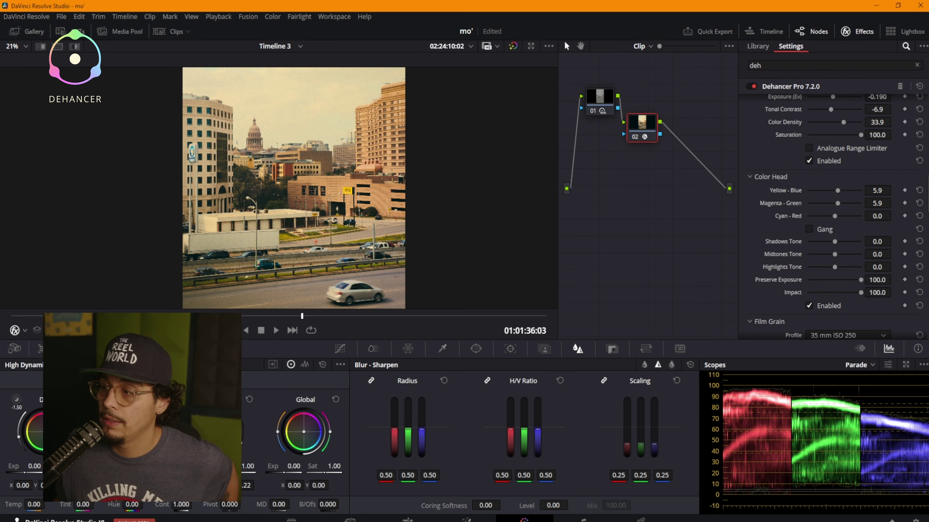
key("ctrl+z")
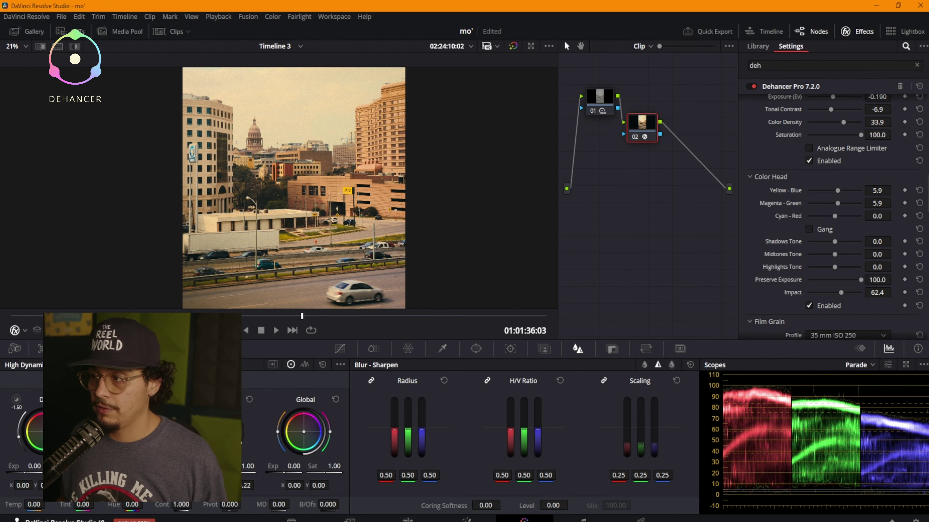
scroll(833, 212, "down", 3)
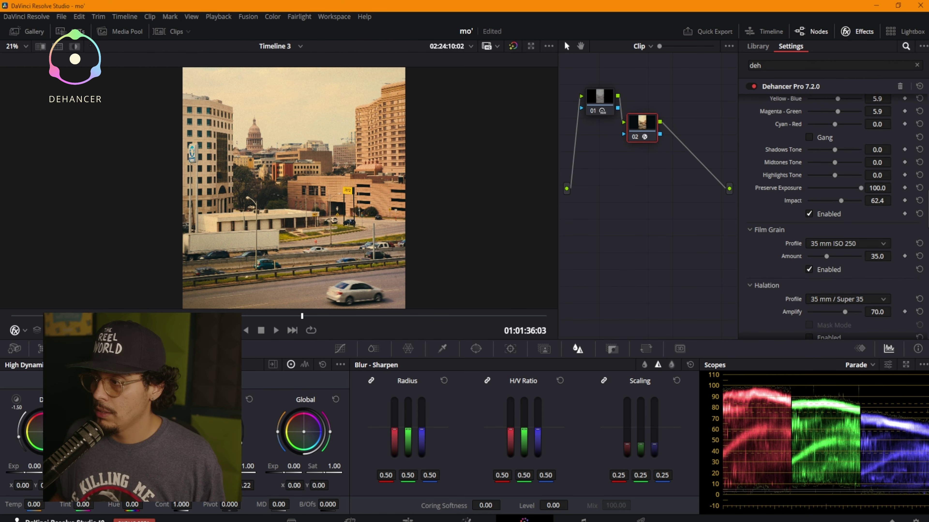
Step: Compare the image with the Color Head on and off, and set Yellow - Blue to 0 and Magenta - Green to 6.9
left_click(808, 214)
left_click(809, 214)
left_click(809, 214)
scroll(833, 216, "up", 2)
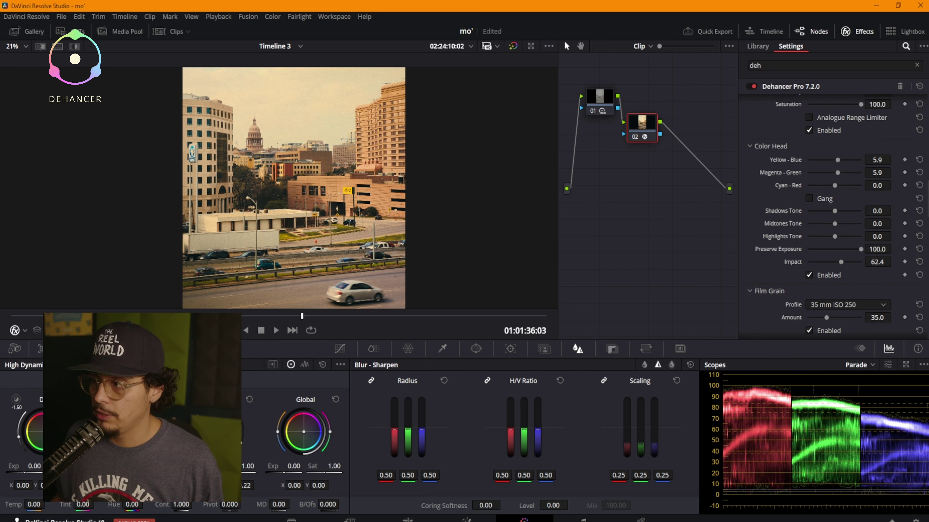
left_click_drag(837, 160, 838, 172)
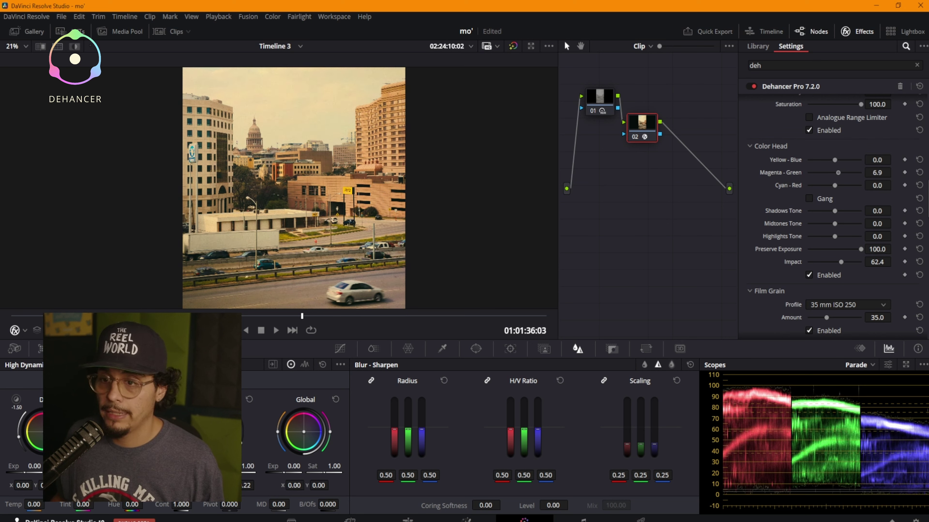
key("ctrl+f")
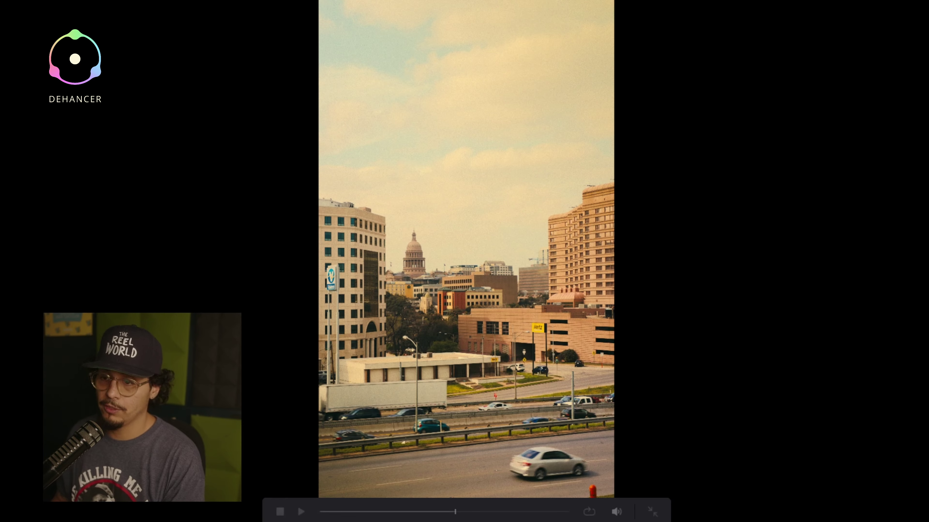
key("Escape")
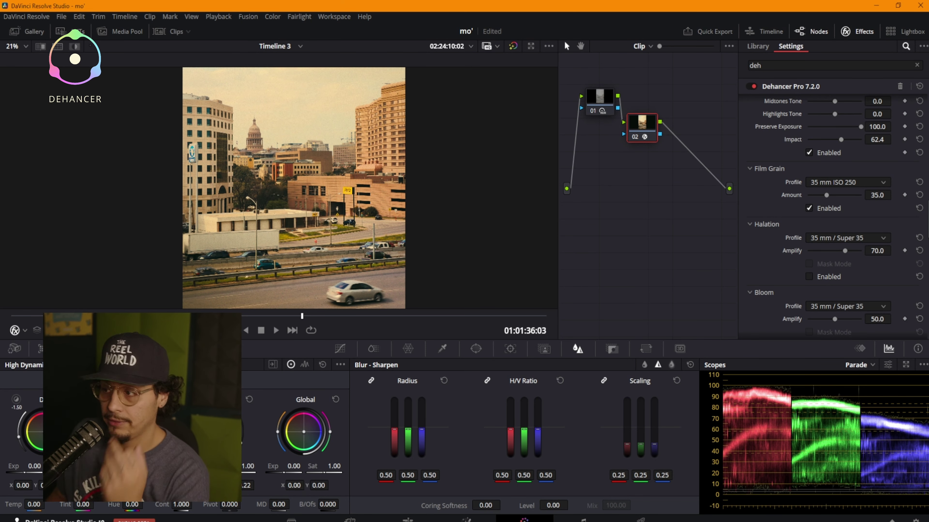
Step: Set the Film Grain profile to 35 mm ISO 500
left_click(847, 183)
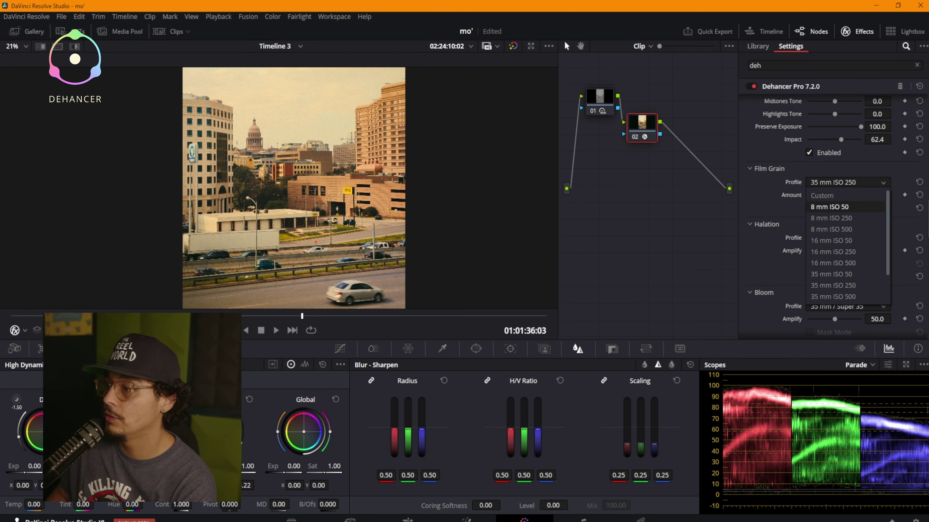
scroll(841, 229, "down", 1)
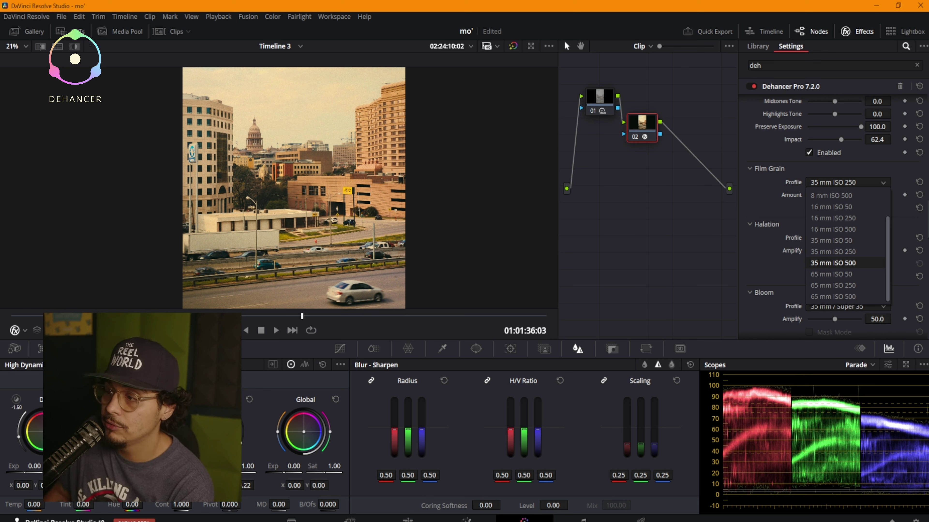
left_click(837, 262)
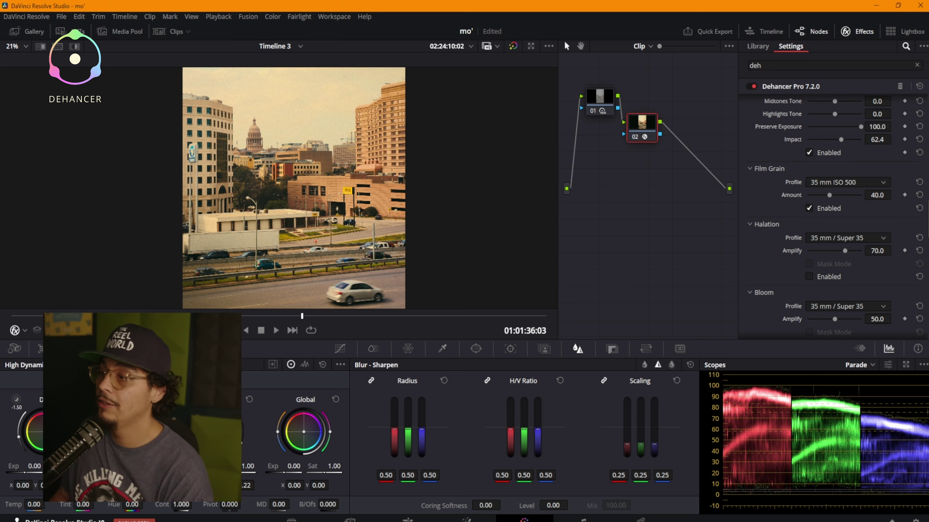
Step: Test the Film Grain at Amount 100 against no grain up close, and set the Amount to 33
scroll(285, 185, "up", 12)
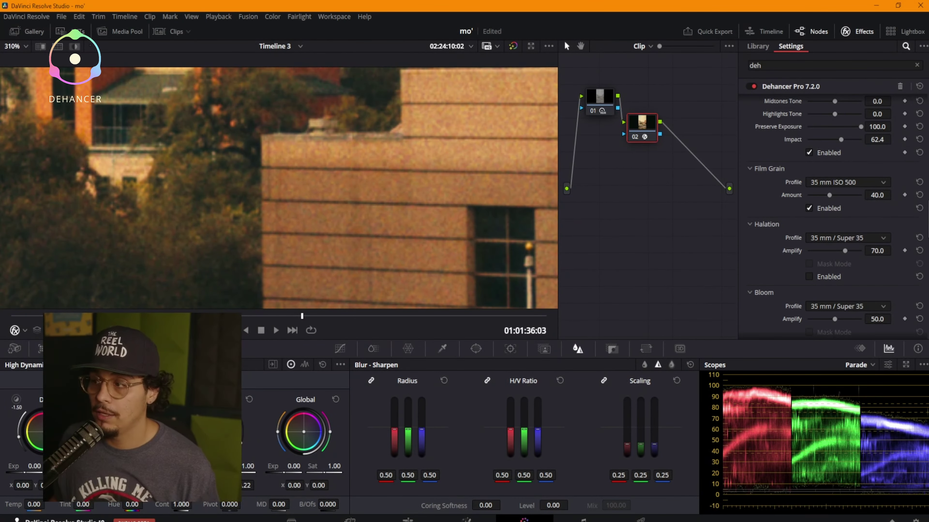
left_click_drag(829, 196, 860, 194)
left_click(809, 208)
left_click(808, 208)
key("shift+z")
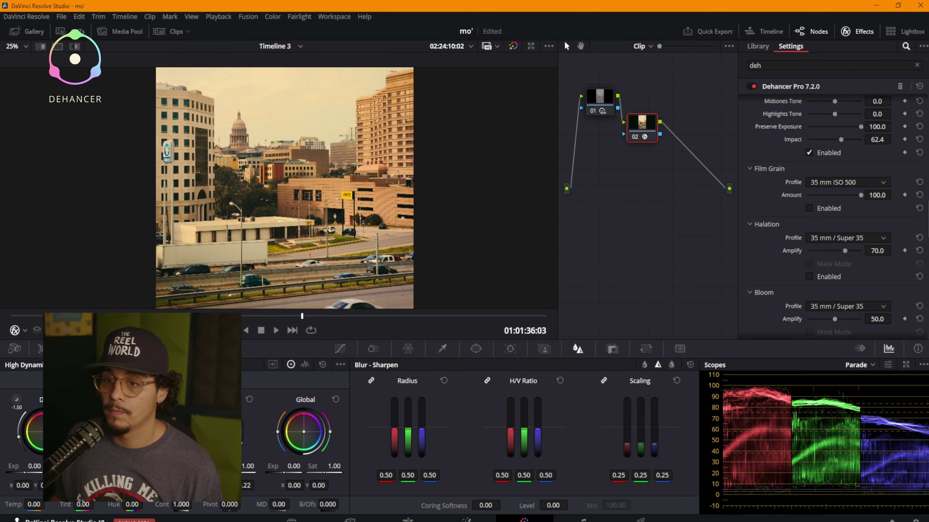
left_click(809, 209)
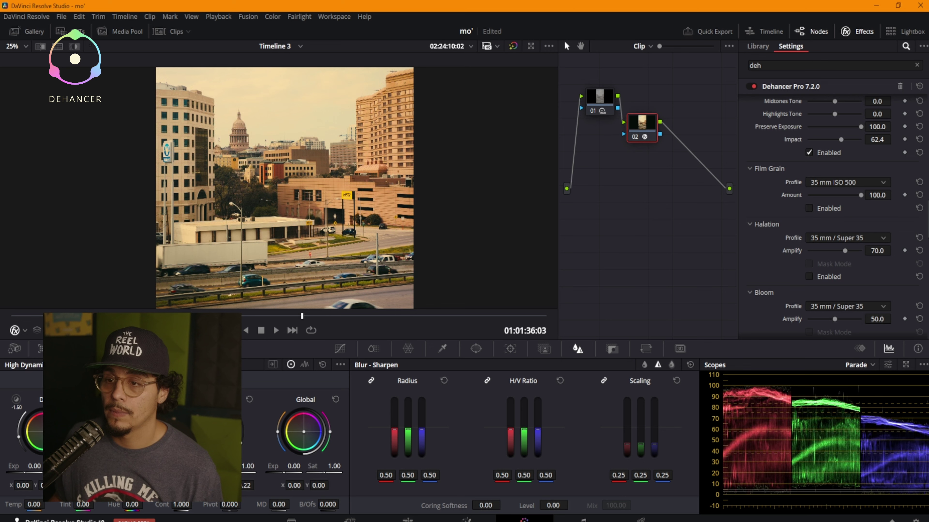
left_click(808, 208)
left_click_drag(861, 195, 826, 195)
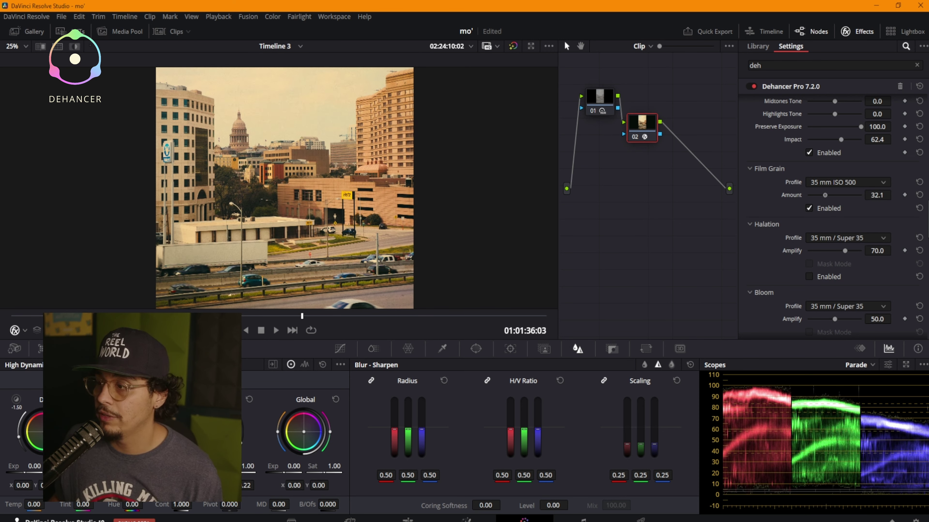
Step: Enable Bloom and set its Amplify to 47.7 while inspecting the capitol dome up close
scroll(833, 202, "down", 3)
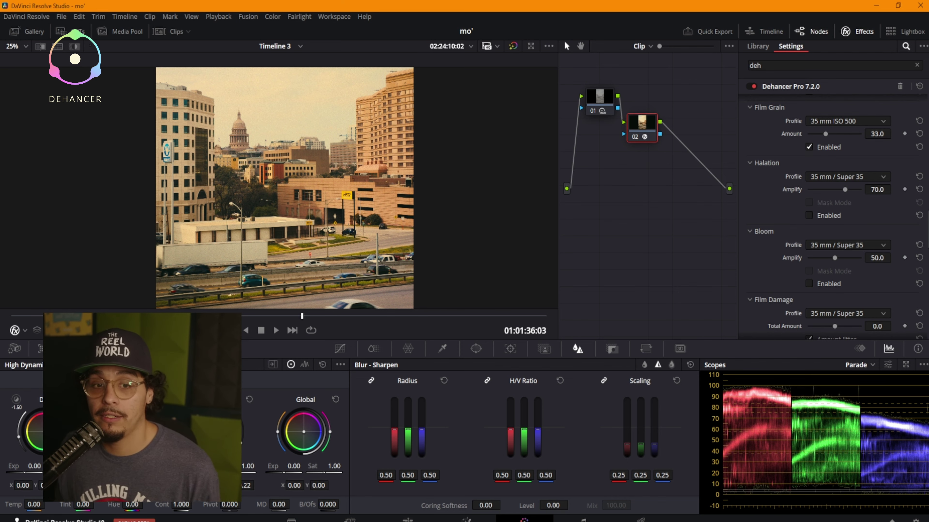
left_click(809, 284)
scroll(279, 188, "up", 8)
left_click_drag(219, 118, 351, 282)
scroll(279, 188, "up", 2)
left_click_drag(249, 121, 288, 256)
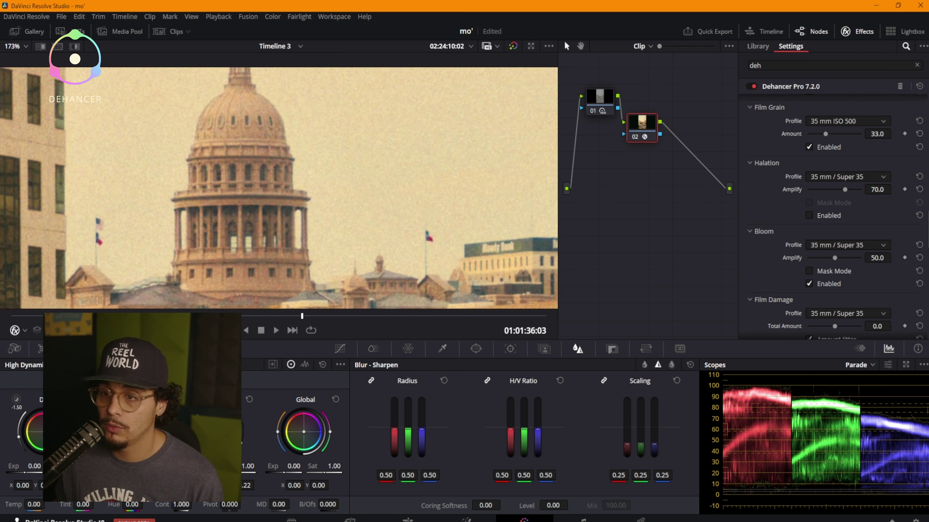
mouse_move(834, 258)
left_mouse_down()
mouse_move(857, 258)
mouse_move(833, 258)
left_mouse_up()
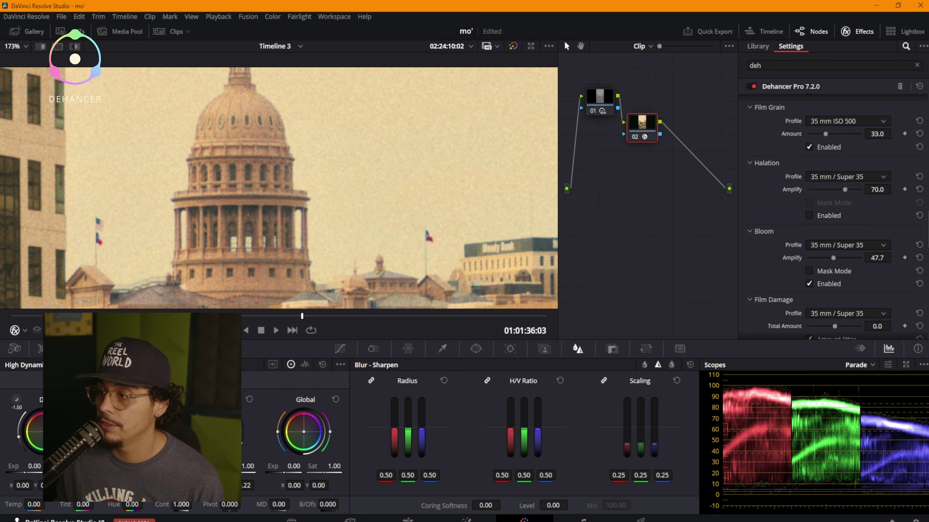
Step: Enable Halation with Bloom turned off and set the Halation Amplify to 51.4
left_click(808, 215)
left_click(808, 284)
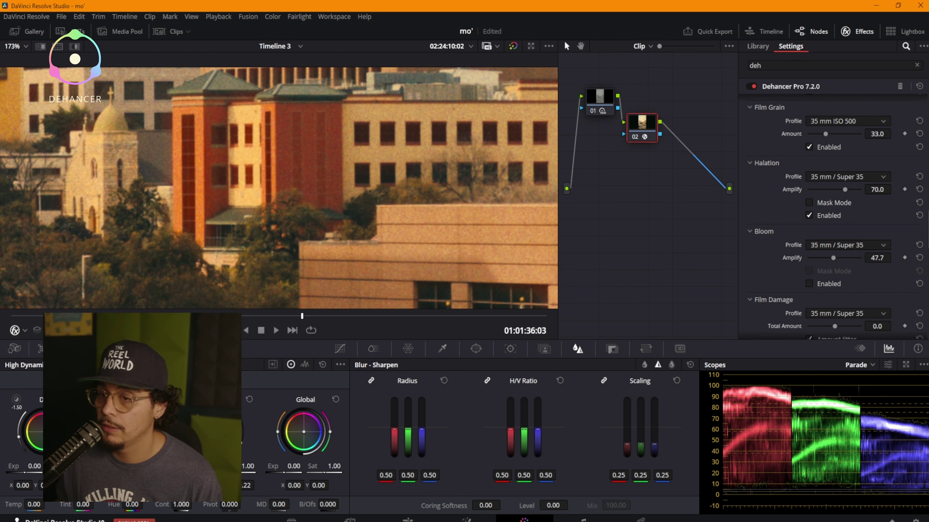
scroll(115, 176, "up", 5)
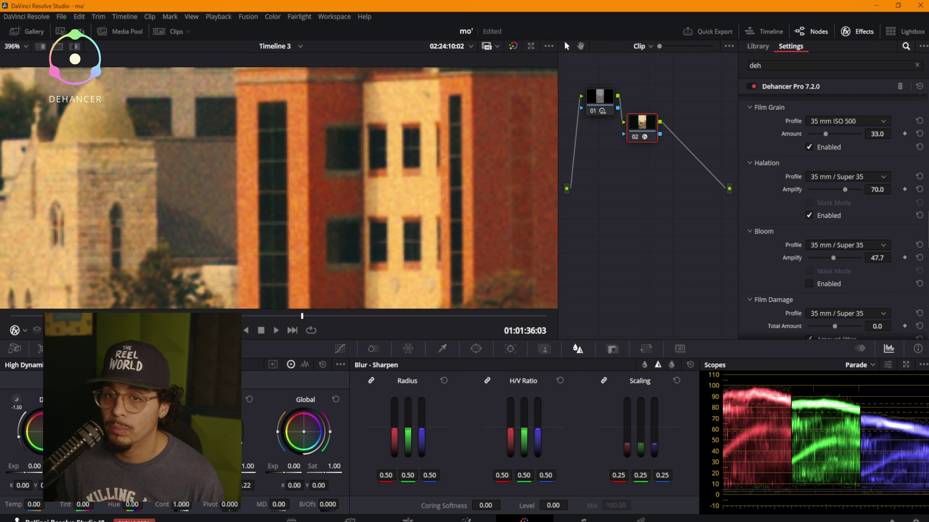
scroll(279, 188, "down", 8)
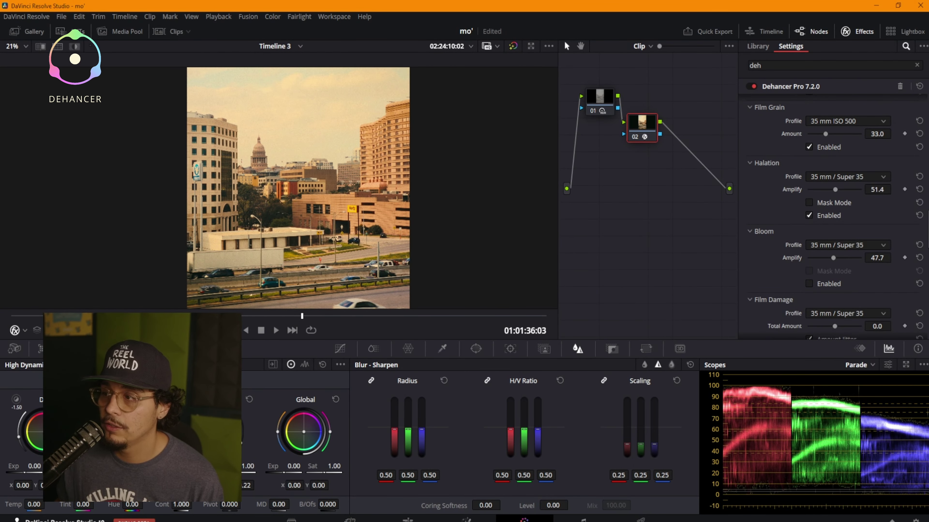
Step: Change the Halation profile to 65 mm / 70 mm No Remjet and inspect the buildings up close
left_click(846, 177)
left_click(850, 280)
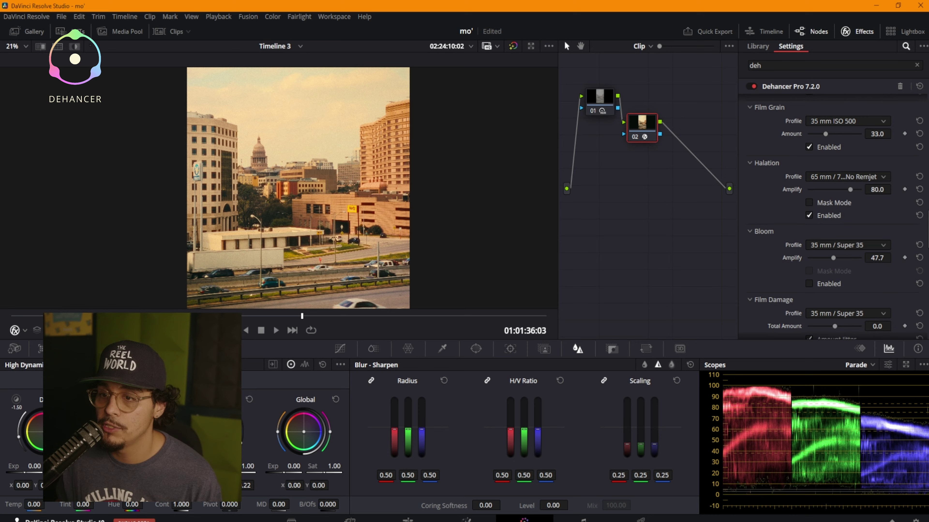
scroll(402, 252, "up", 5)
scroll(402, 252, "up", 3)
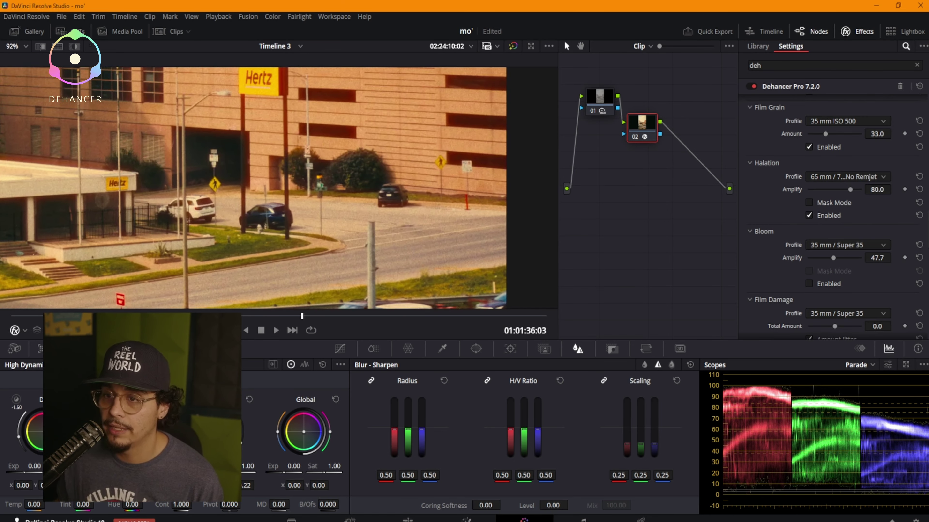
Step: Compare Halation profiles such as 65 mm / 70 mm, 35 mm No Remjet and 8 mm No Remjet, and return to 65 mm / 70 mm No Remjet
left_click(846, 208)
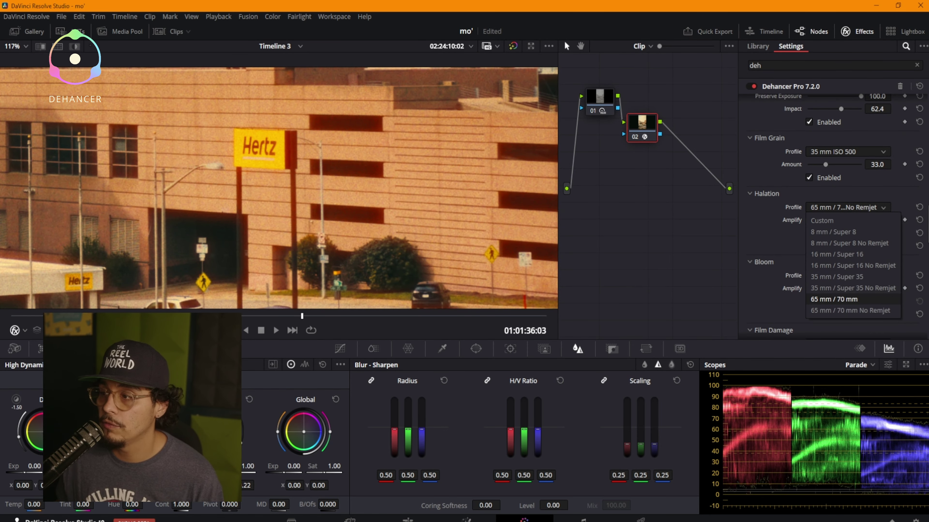
left_click(846, 299)
left_click(846, 208)
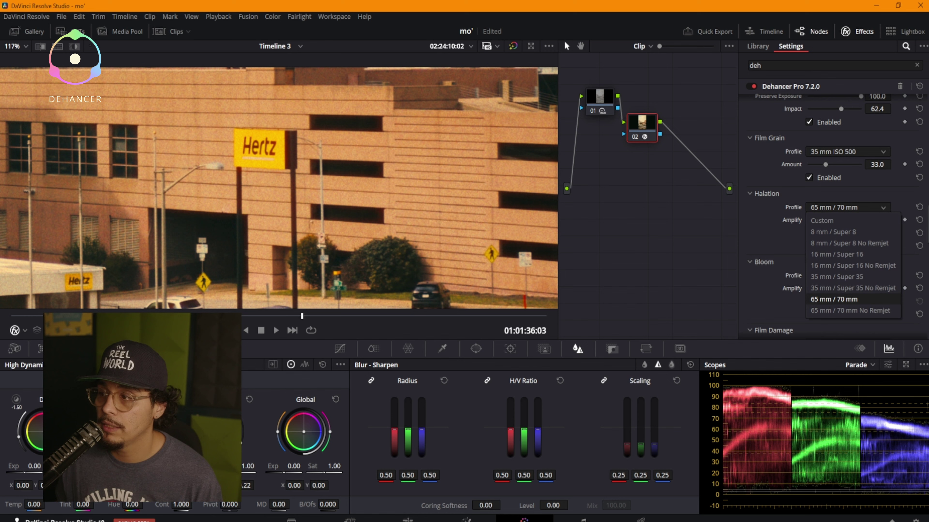
left_click(847, 287)
left_click(846, 207)
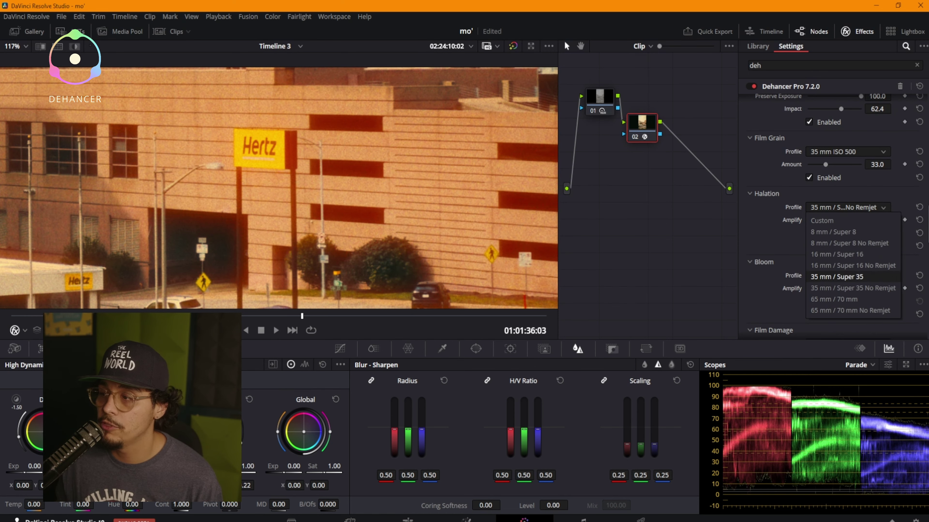
left_click(846, 244)
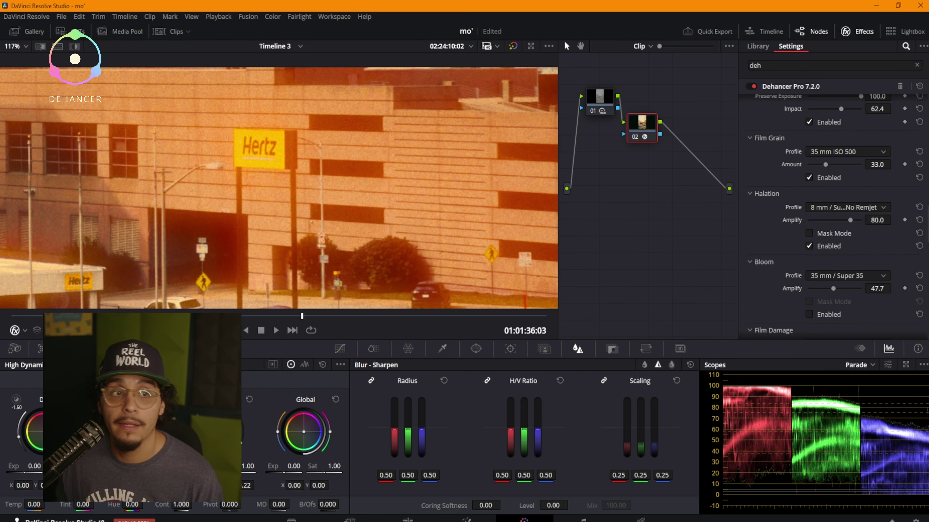
scroll(278, 187, "down", 20)
scroll(277, 188, "up", 3)
scroll(278, 187, "down", 2)
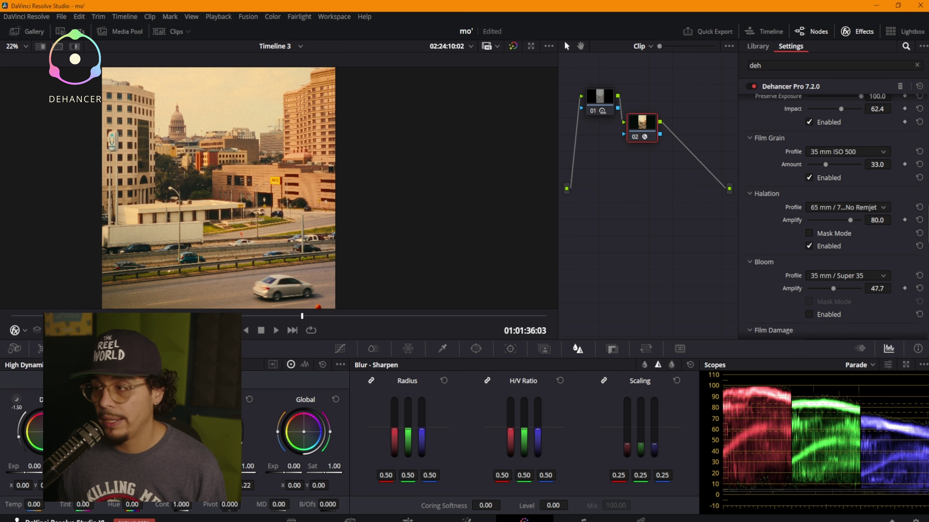
Step: Turn Bloom back on and raise its Amplify to 100
scroll(839, 216, "down", 3)
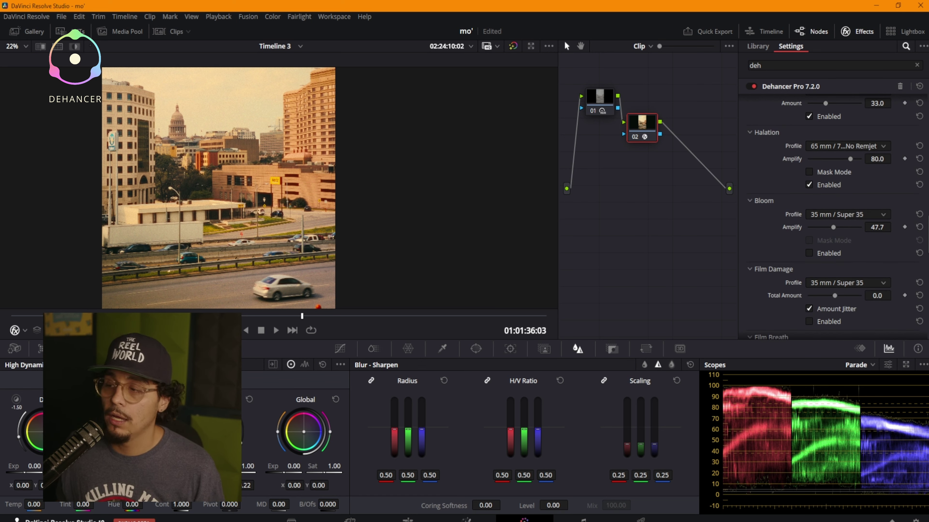
left_click(809, 253)
left_click_drag(226, 175, 296, 223)
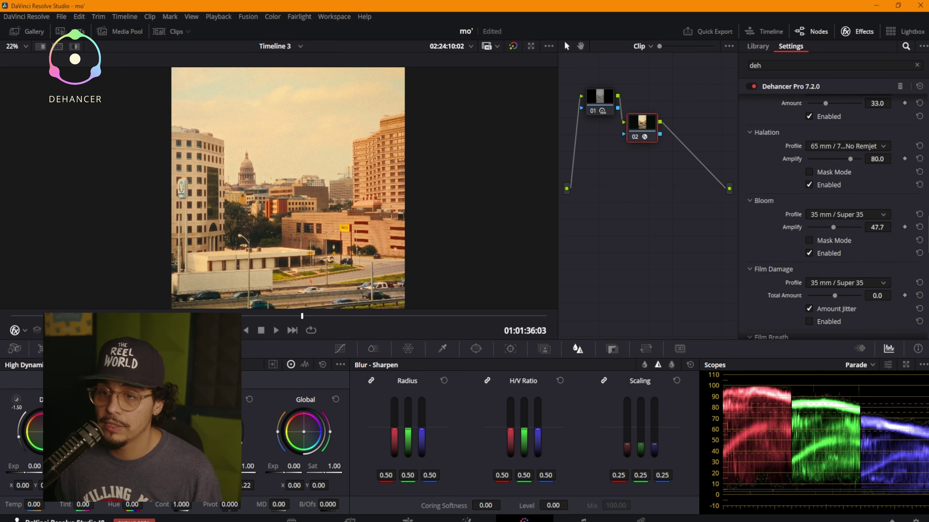
left_click_drag(833, 227, 861, 227)
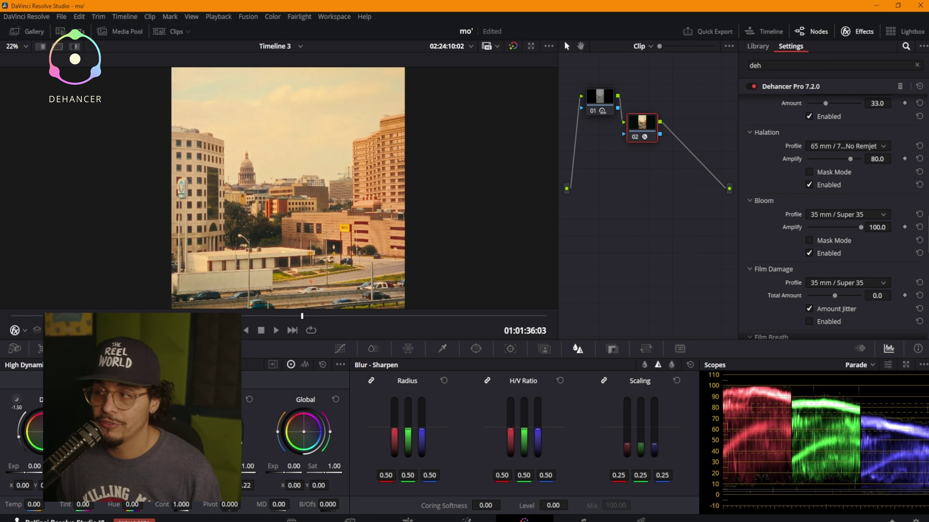
Step: Try the Bloom profile 16 mm / Super 16, reset it, and settle on the 65 mm / 70 mm profile
left_click(846, 215)
left_click(840, 270)
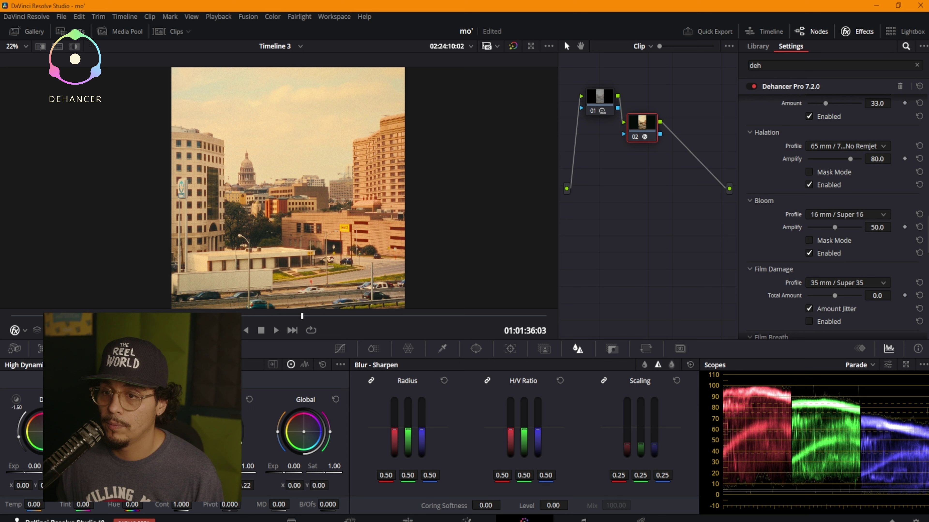
left_click(919, 214)
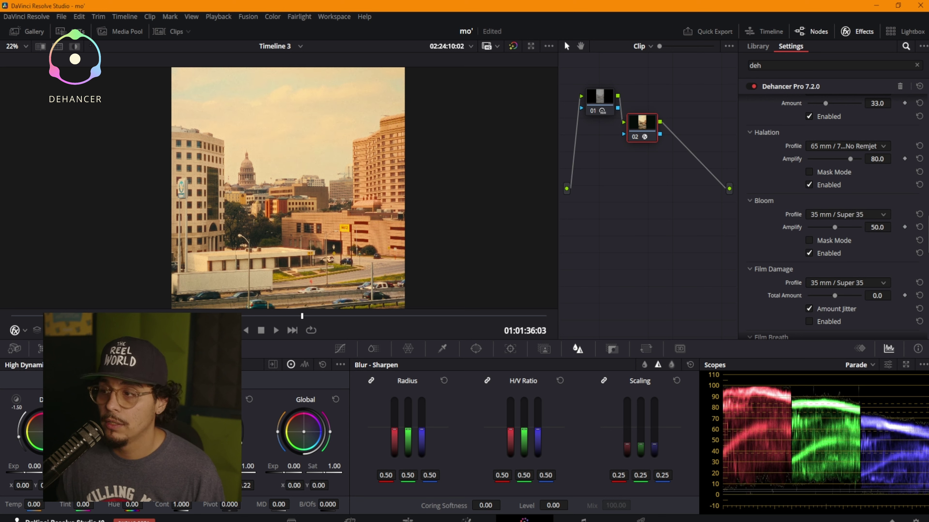
left_click(847, 215)
left_click(841, 262)
left_click(847, 214)
left_click(840, 271)
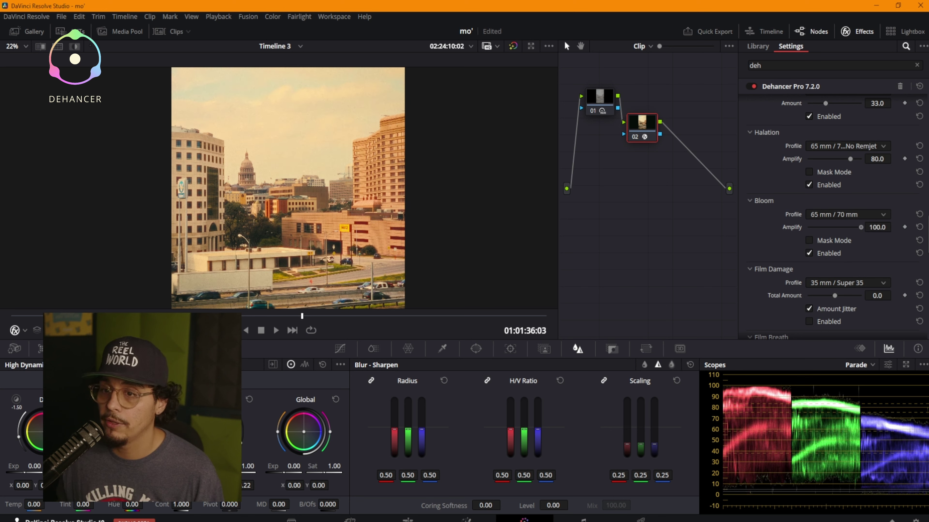
Step: Set the Bloom Amplify to 75.3 and try Film Damage at Total Amount 50 with the 8 mm / Super 8 profile
scroll(833, 220, "down", 3)
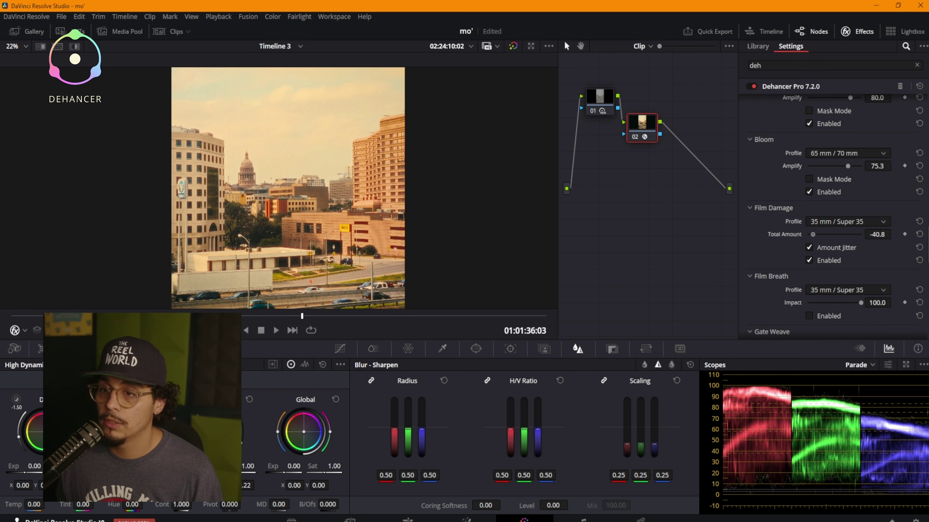
scroll(311, 117, "up", 5)
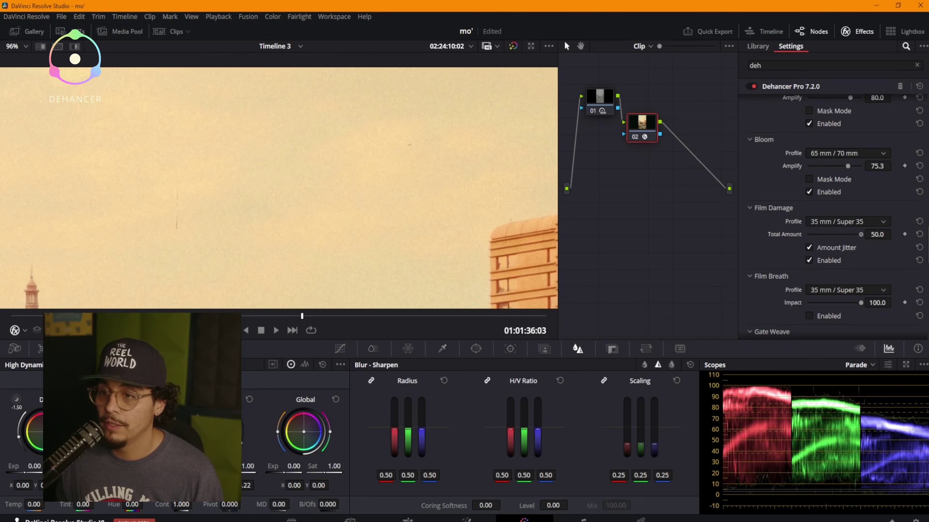
left_click(847, 221)
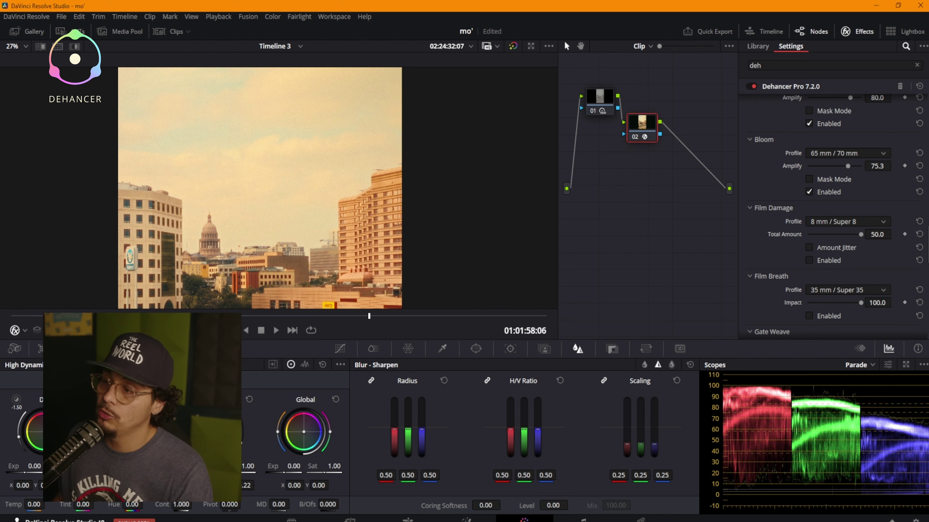
Step: Enable Film Breath and choose a film format for its profile
scroll(278, 191, "down", 2)
scroll(832, 219, "down", 3)
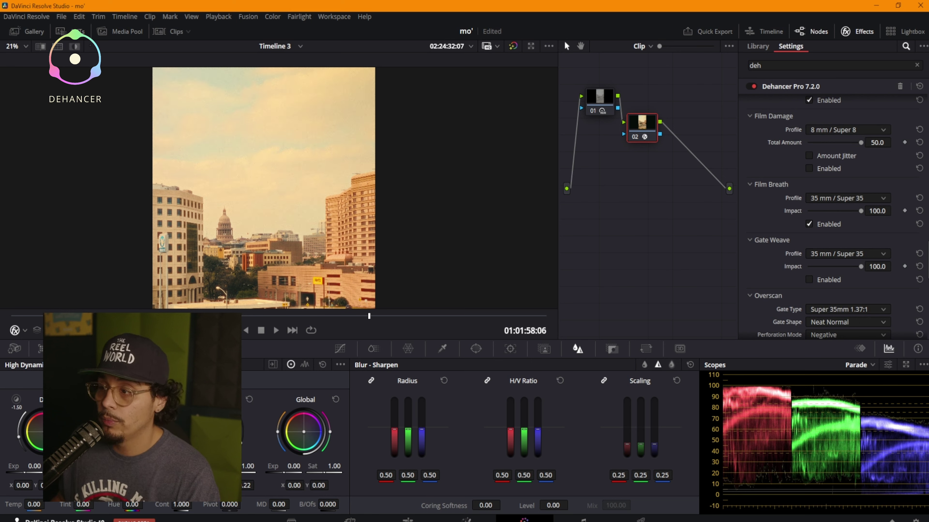
left_click(847, 199)
left_click(847, 245)
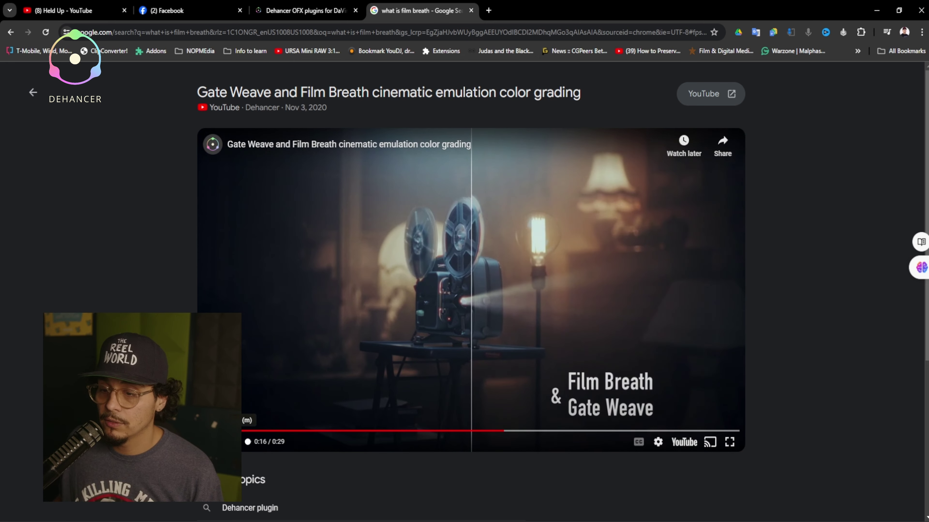
Step: Switch back to DaVinci Resolve and examine the Film Breath effect in the playing clip, close up and in full screen
key("alt+Tab")
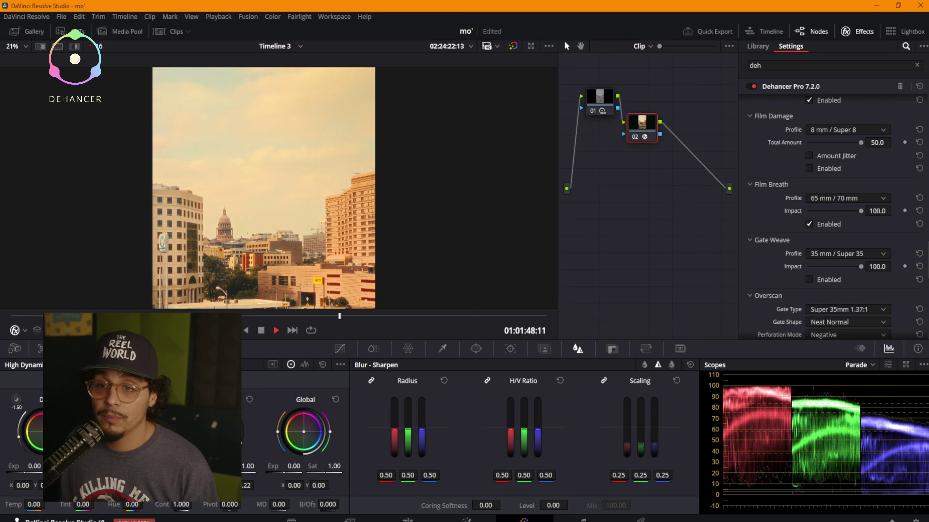
scroll(279, 188, "up", 16)
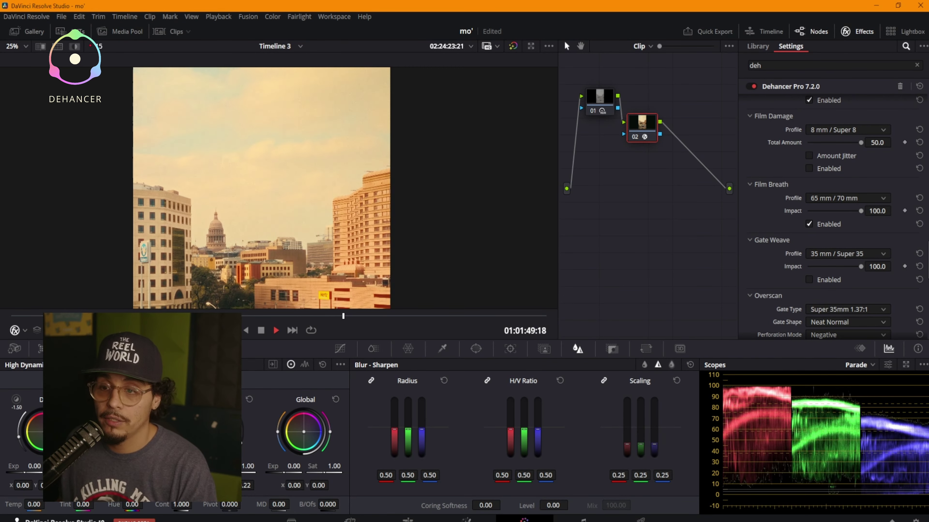
scroll(279, 188, "down", 5)
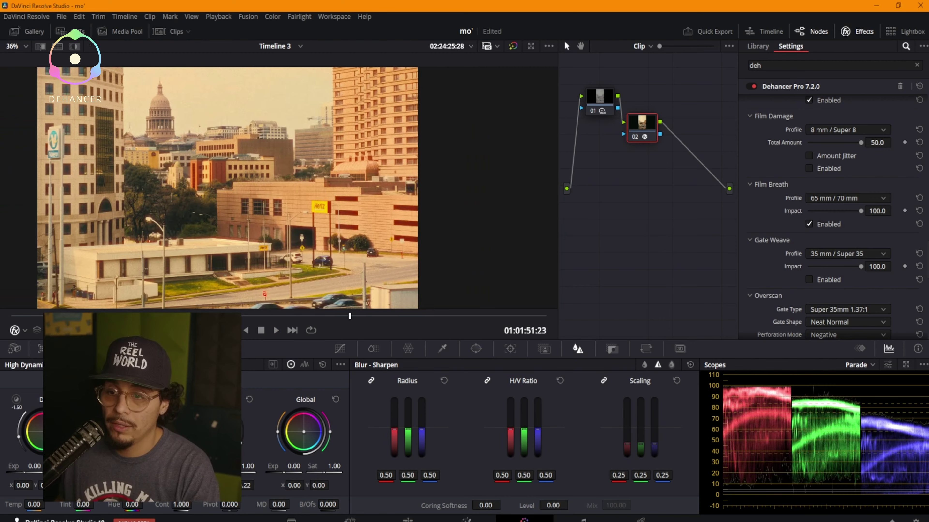
scroll(278, 188, "up", 8)
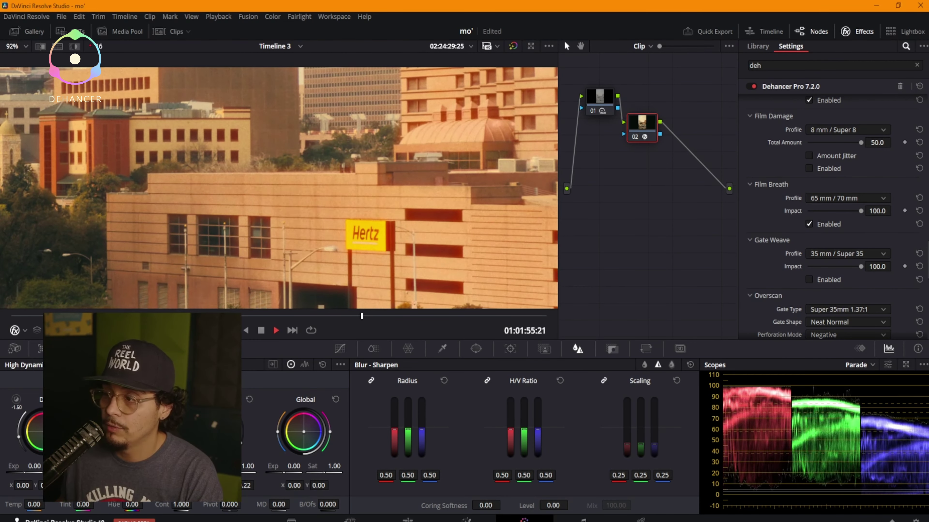
scroll(278, 187, "down", 2)
scroll(279, 188, "down", 6)
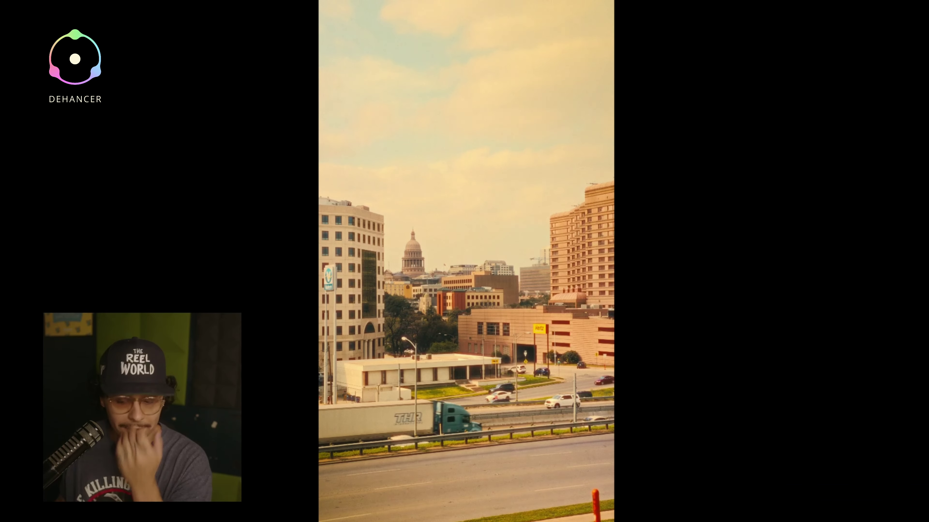
key("Escape")
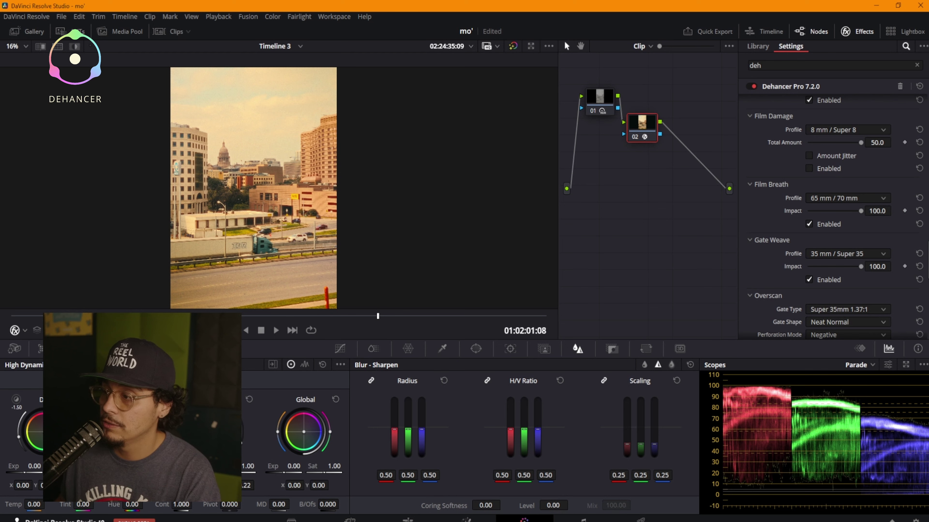
Step: Set the Gate Weave profile and the Film Breath profile to 8 mm / Super 8
left_click(847, 254)
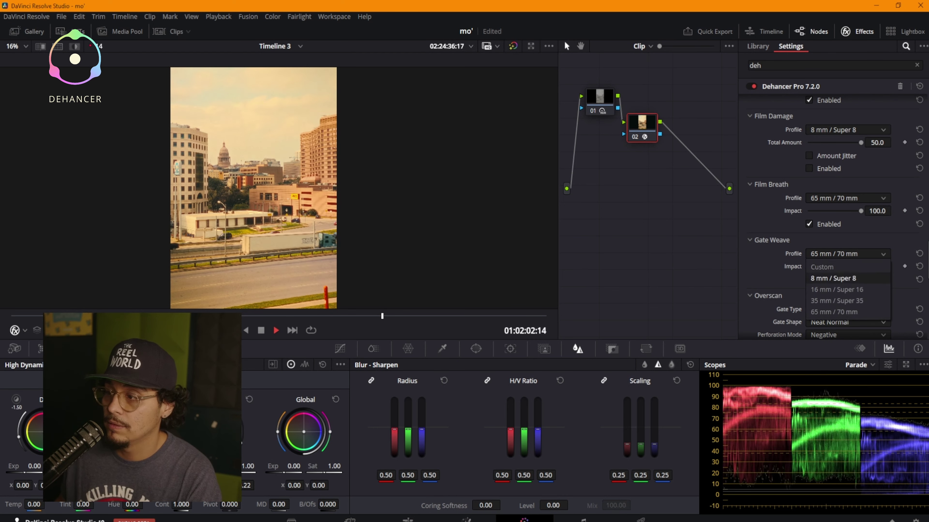
left_click(833, 279)
left_click(847, 198)
left_click(832, 223)
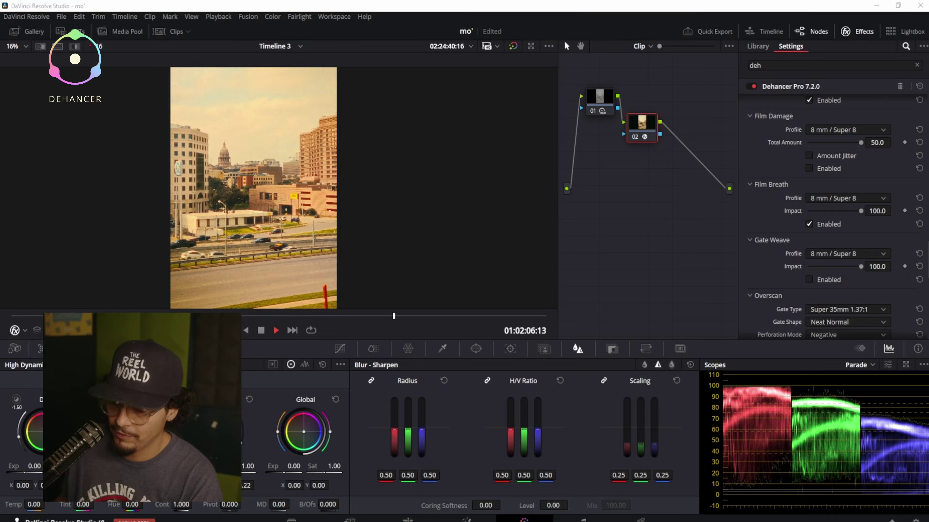
Step: Examine the clip with the 8 mm / Super 8 Film Breath in full screen and close up on the buildings during playback
key("ctrl+f")
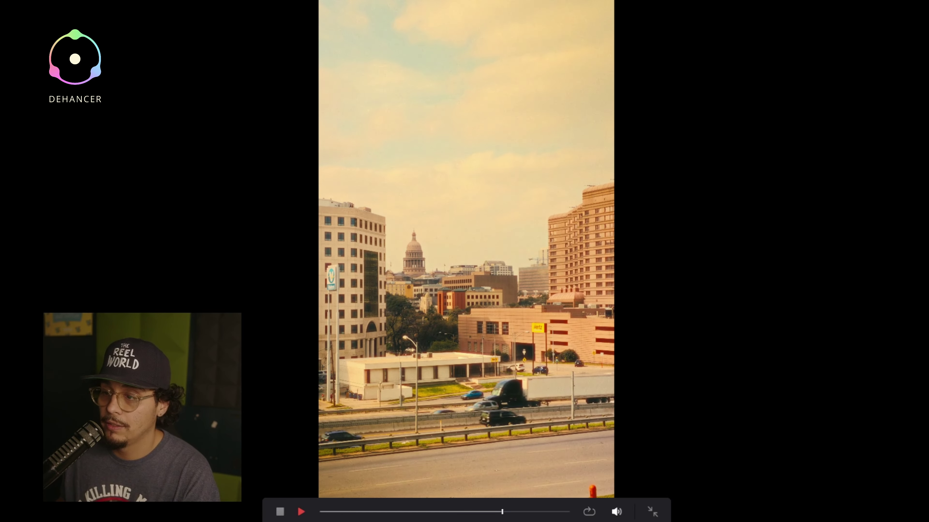
key("Escape")
scroll(283, 200, "up", 6)
scroll(272, 161, "up", 6)
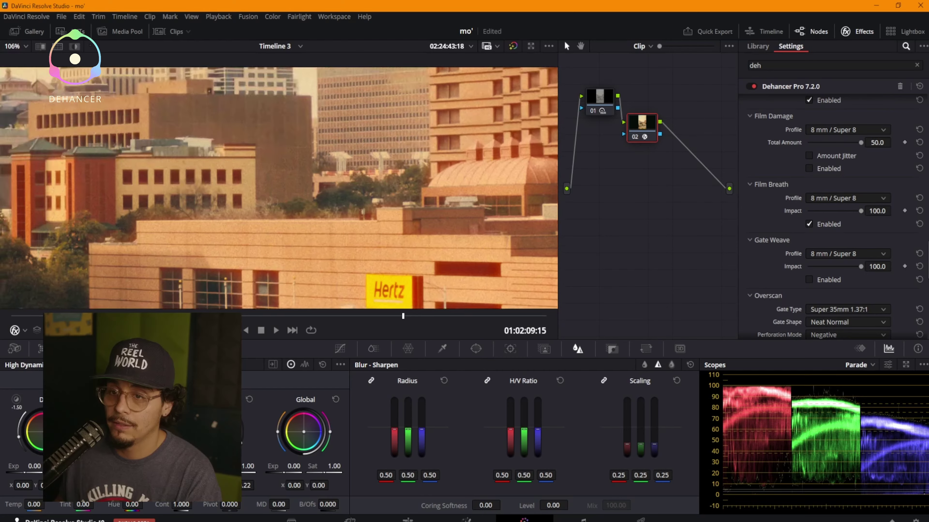
left_click_drag(272, 161, 271, 251)
key("space")
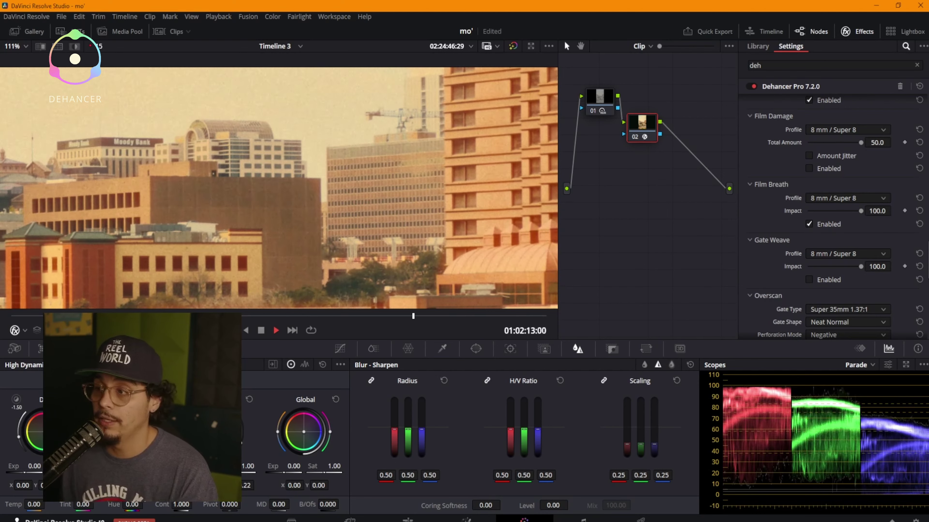
Step: Try Gate Weave with the 35 mm / Super 35 profile, and turn off both Film Breath and Gate Weave
left_click(809, 280)
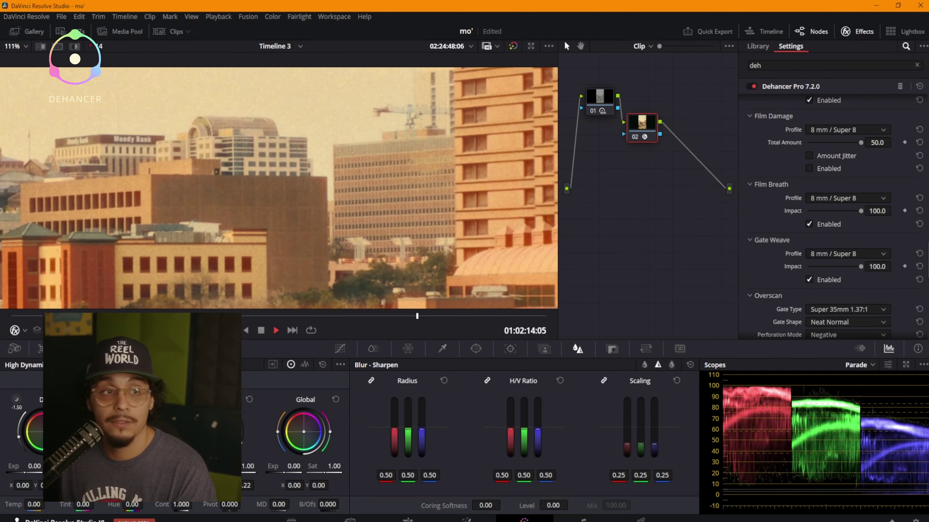
left_click(847, 254)
left_click(847, 301)
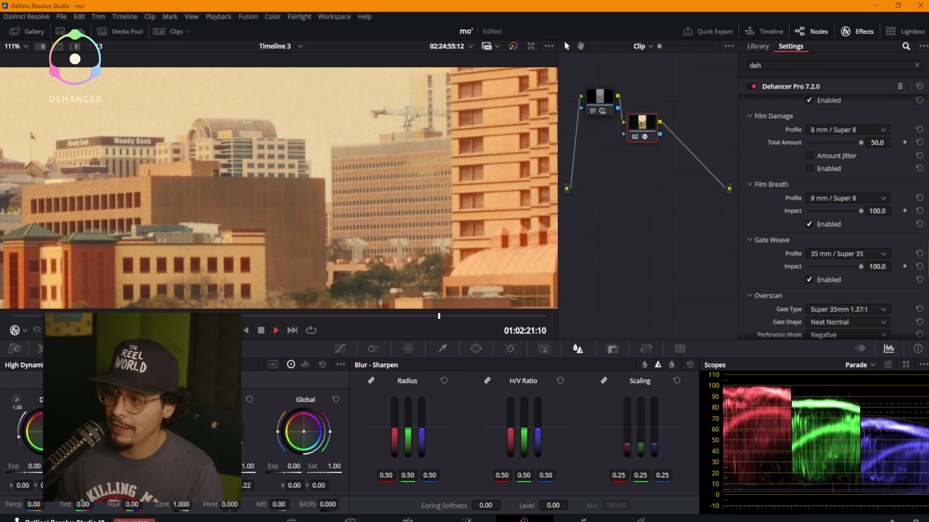
left_click(809, 224)
left_click(809, 280)
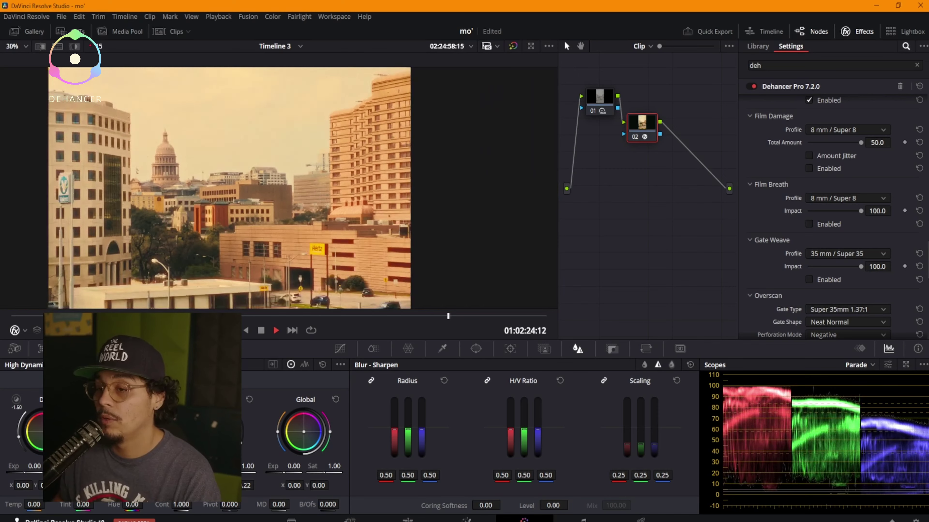
Step: Enable Overscan and view the whole filmstrip frame with its perforations
scroll(833, 212, "down", 3)
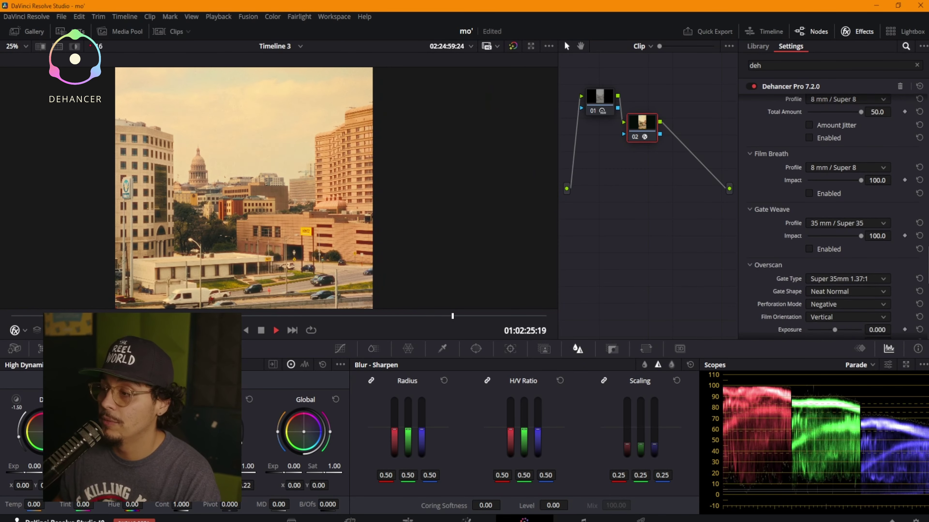
scroll(833, 219, "down", 5)
left_click(809, 310)
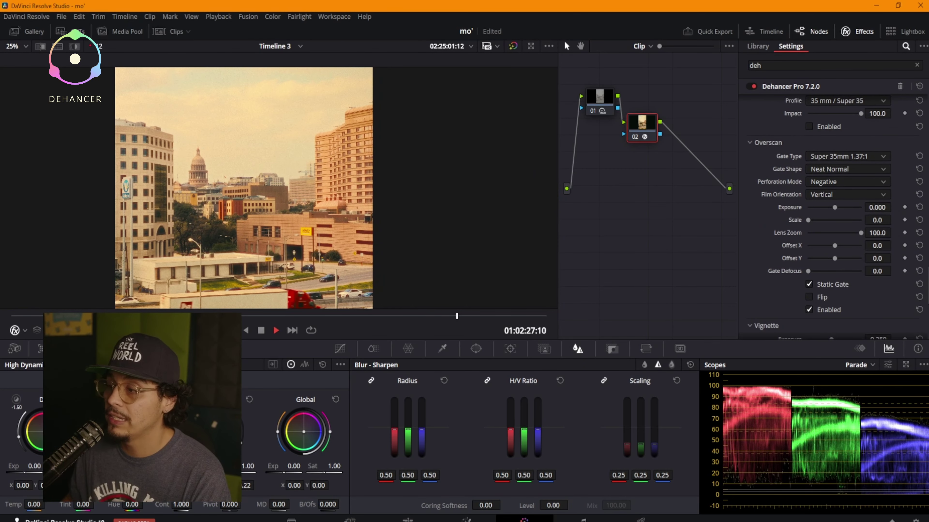
scroll(279, 188, "down", 5)
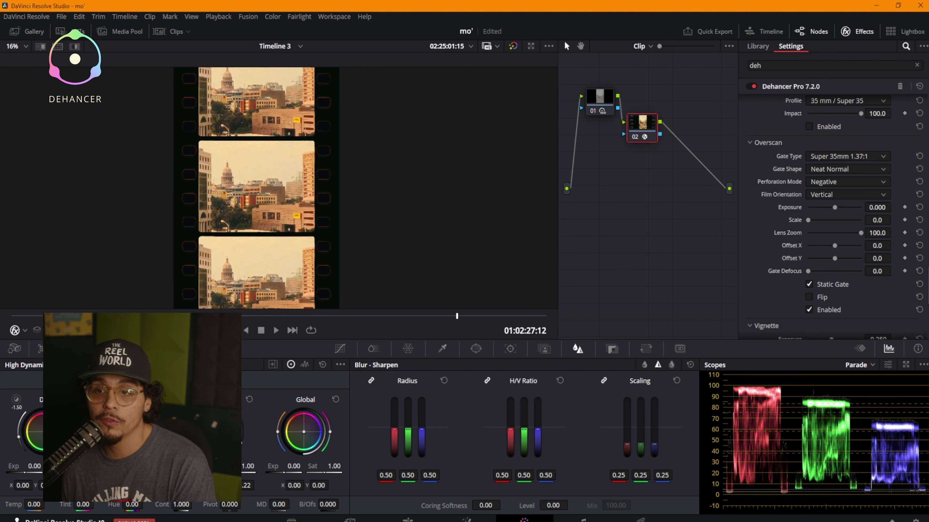
scroll(262, 187, "down", 2)
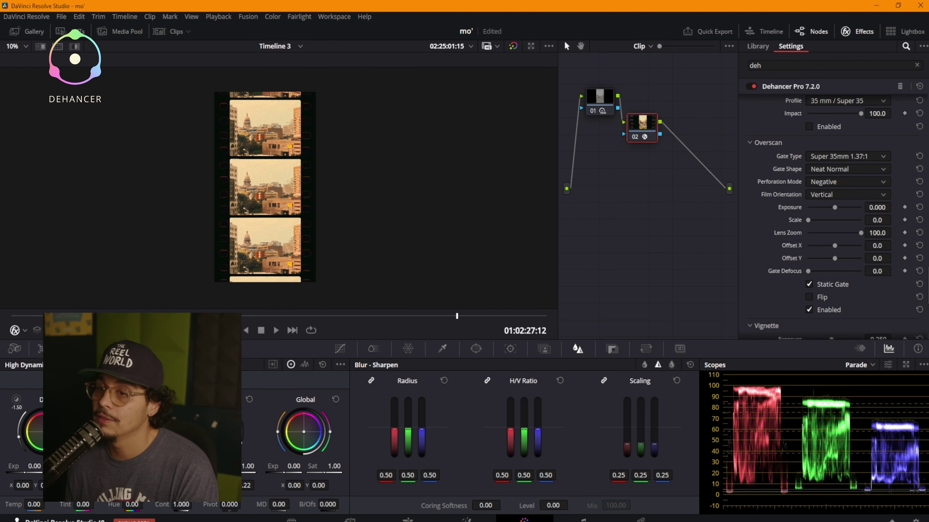
left_click_drag(808, 221, 825, 258)
double_click(808, 245)
double_click(825, 258)
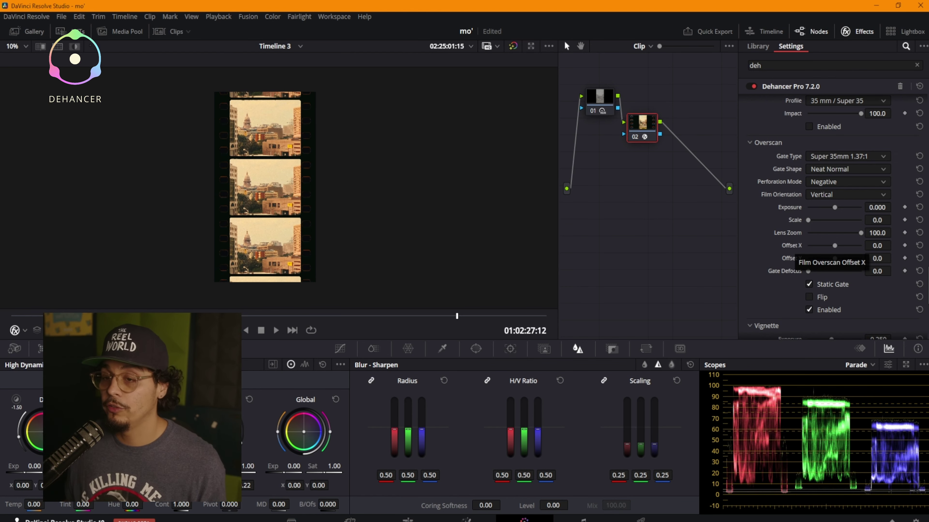
Step: Try different Overscan Gate Defocus amounts while checking the frame edges, and settle on 100
key("space")
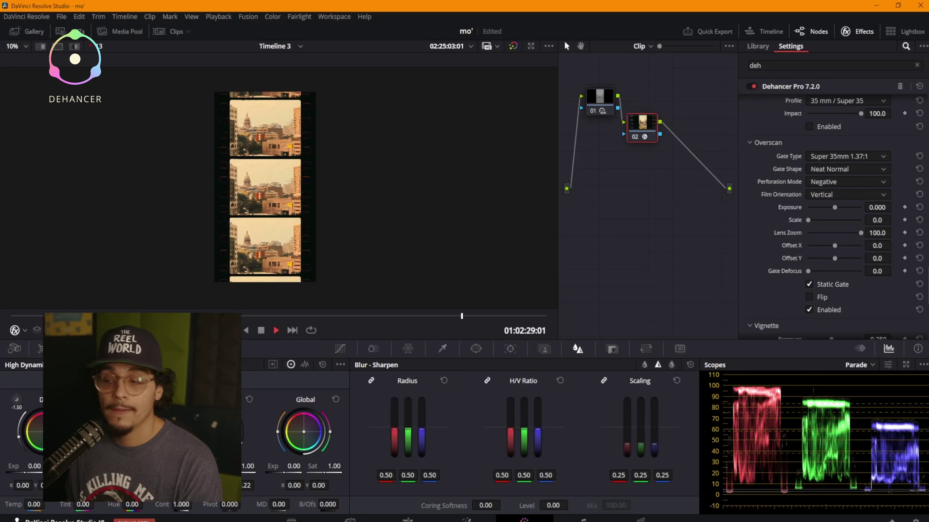
left_click_drag(808, 271, 836, 271)
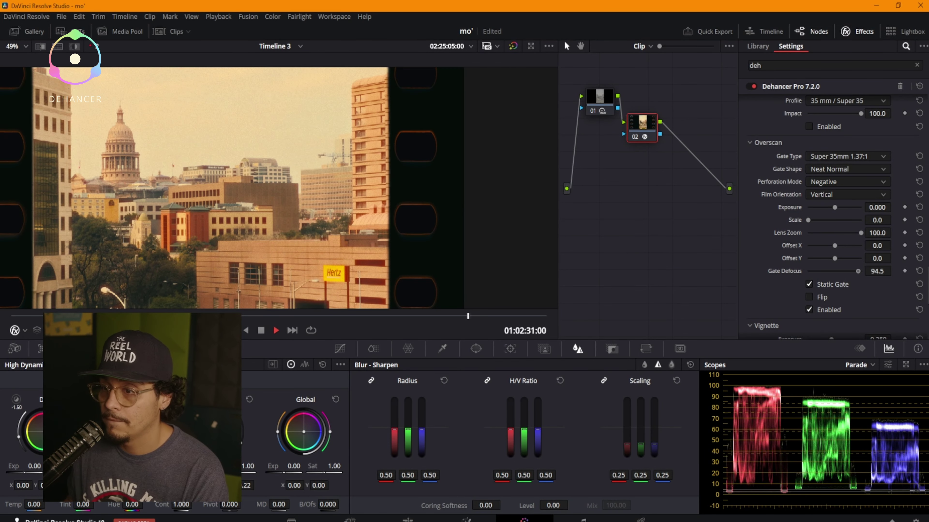
left_click_drag(858, 271, 821, 271)
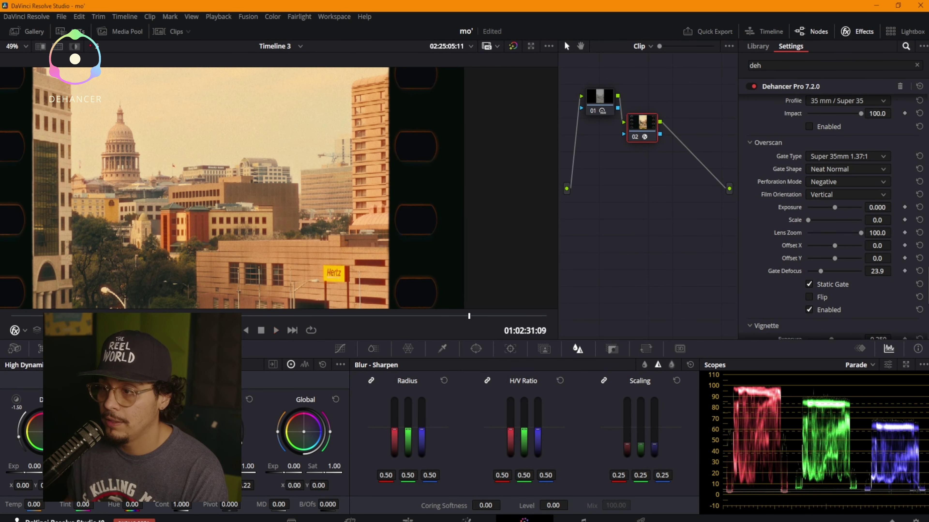
left_click_drag(824, 272, 861, 271)
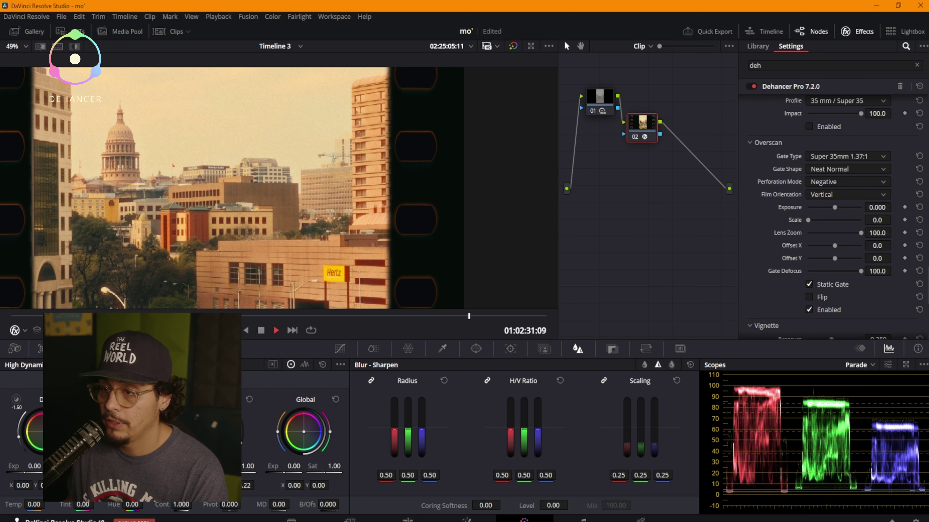
key("space")
Step: Set the Overscan Exposure to 0.496 and the Film Orientation to Horizontal, and view the full frame
mouse_move(808, 220)
left_mouse_down()
mouse_move(818, 220)
mouse_move(809, 220)
left_mouse_up()
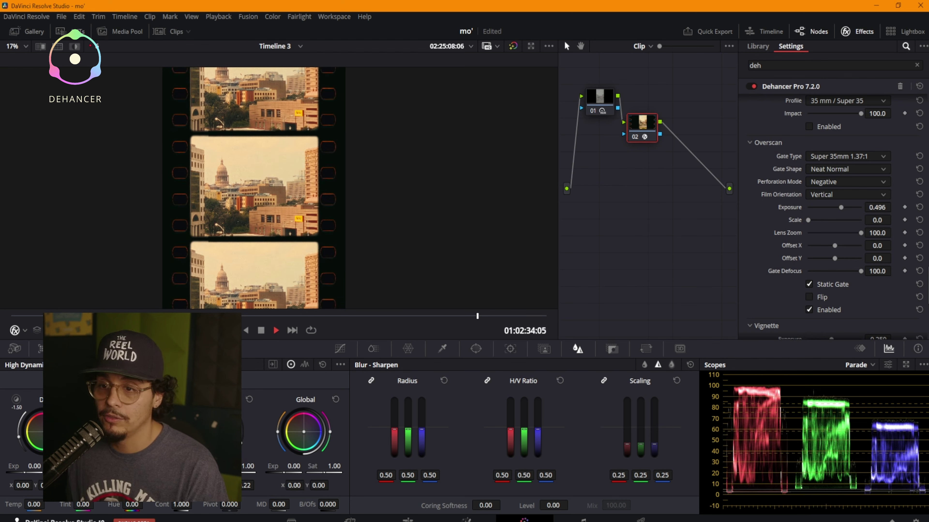
left_click(847, 195)
left_click(840, 219)
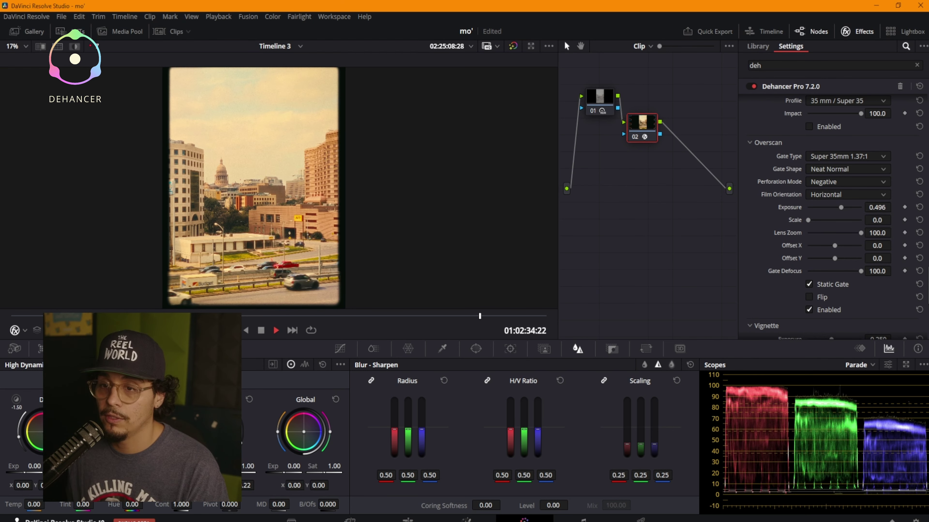
key("ctrl+minus")
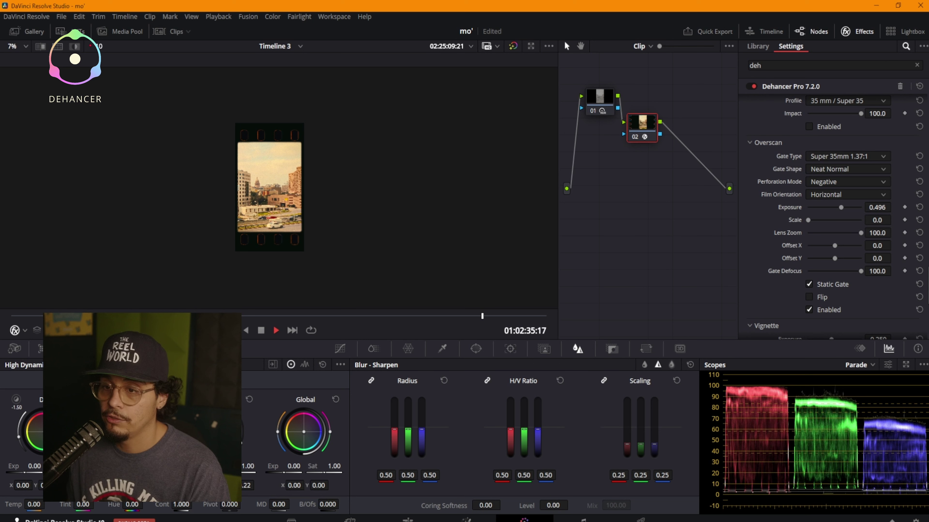
Step: Keep the Negative perforation mode, try the Standard 16mm 1.37:1 gate, and settle on Super 8mm 1.33:1, checking it in full screen
left_click(848, 182)
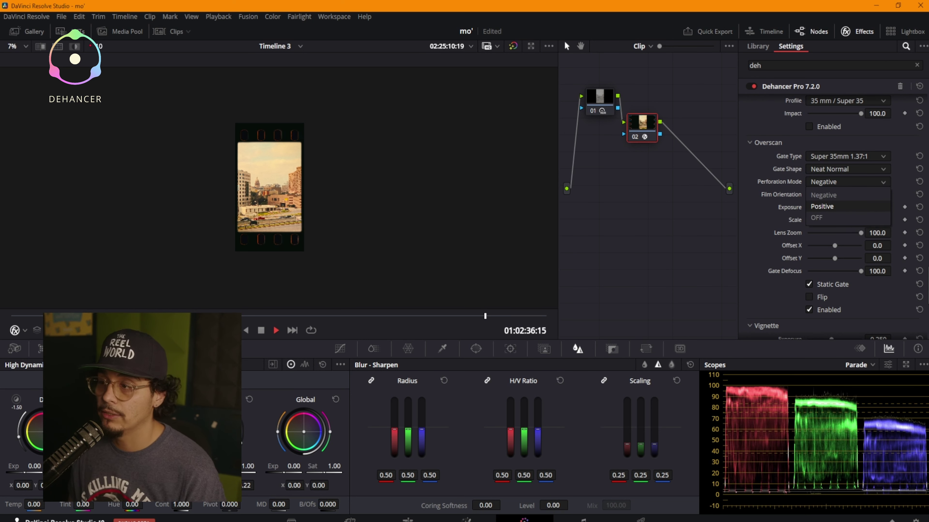
left_click(824, 194)
left_click(848, 156)
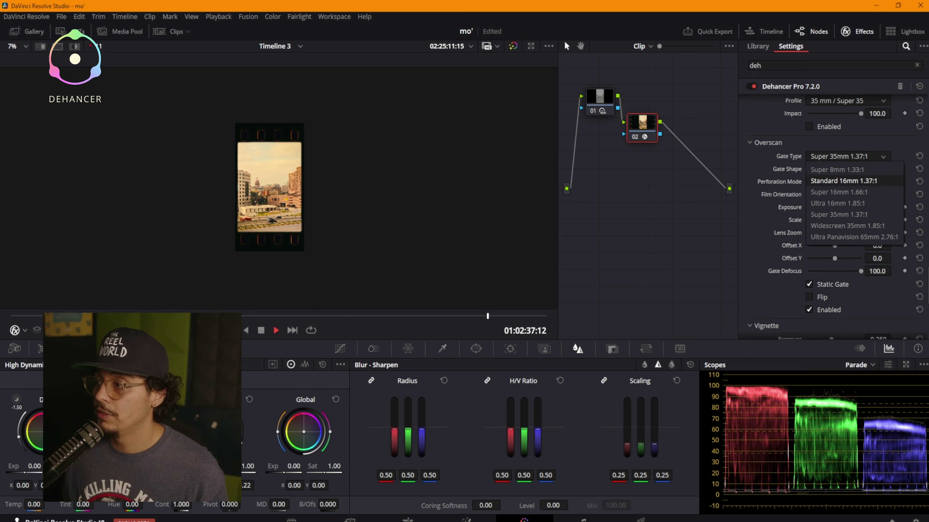
left_click(843, 181)
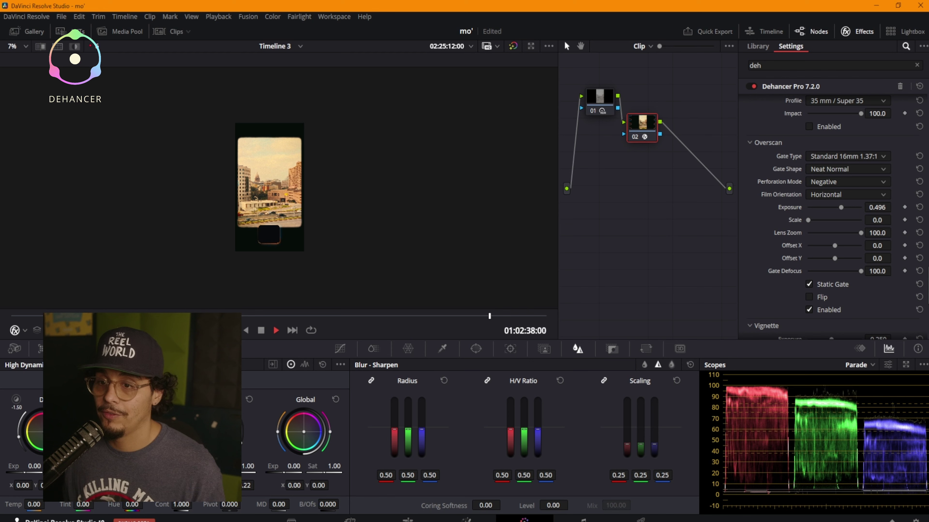
key("Up")
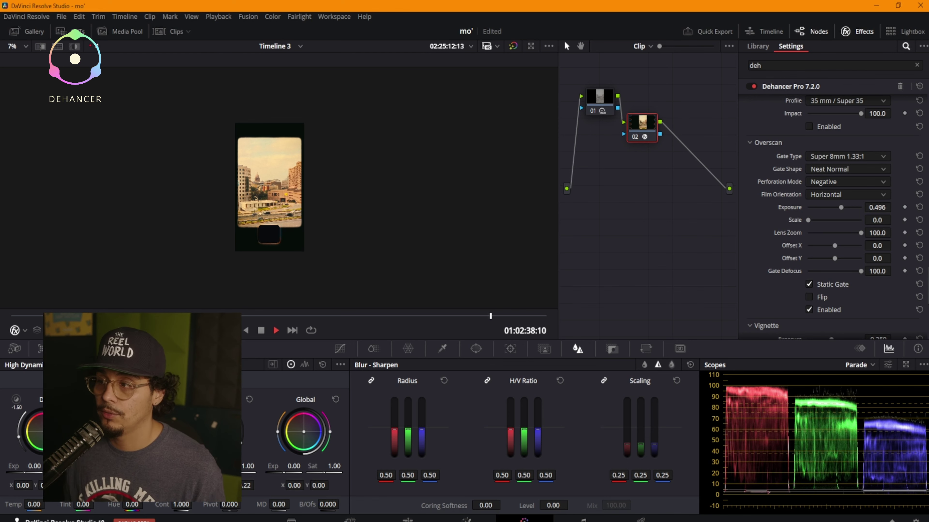
key("ctrl+f")
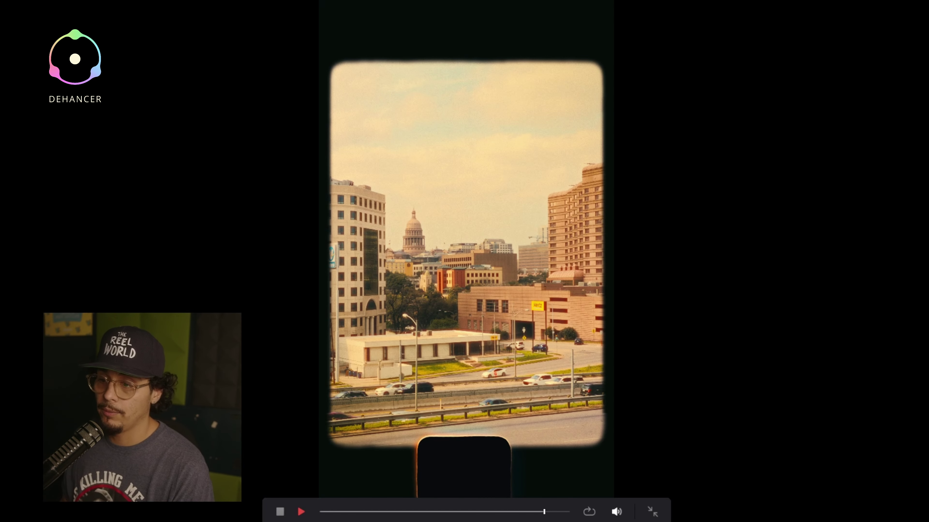
key("space")
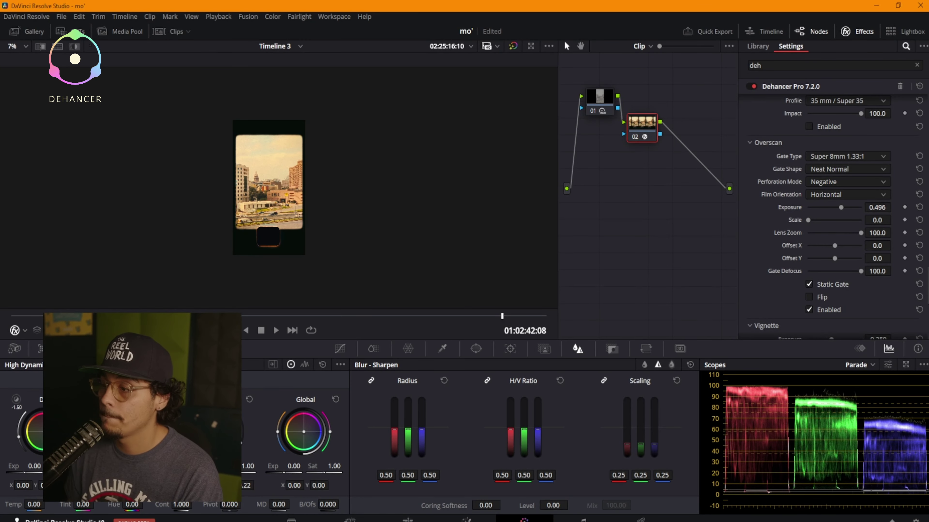
Step: Look over the remaining Dehancer sections: Vignette, Monitor, Output, LUT Generator and Options
scroll(833, 205, "down", 3)
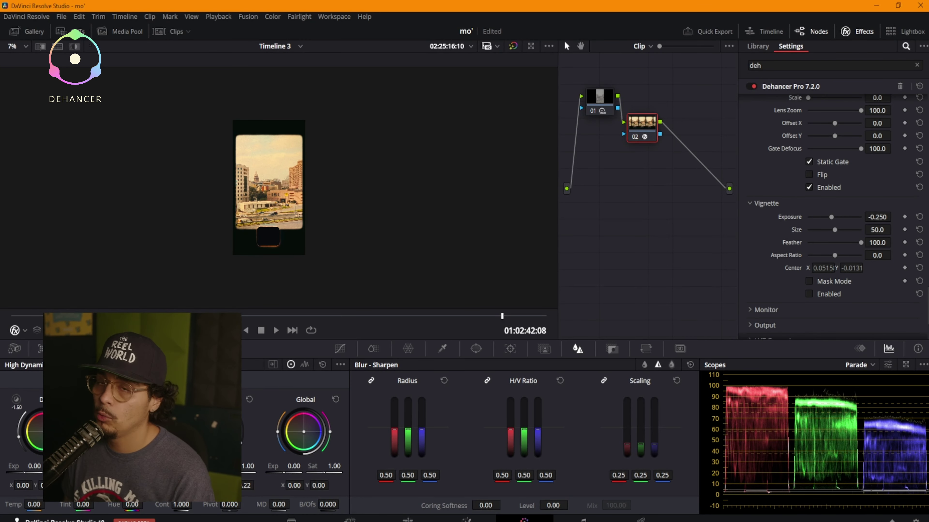
scroll(834, 212, "down", 2)
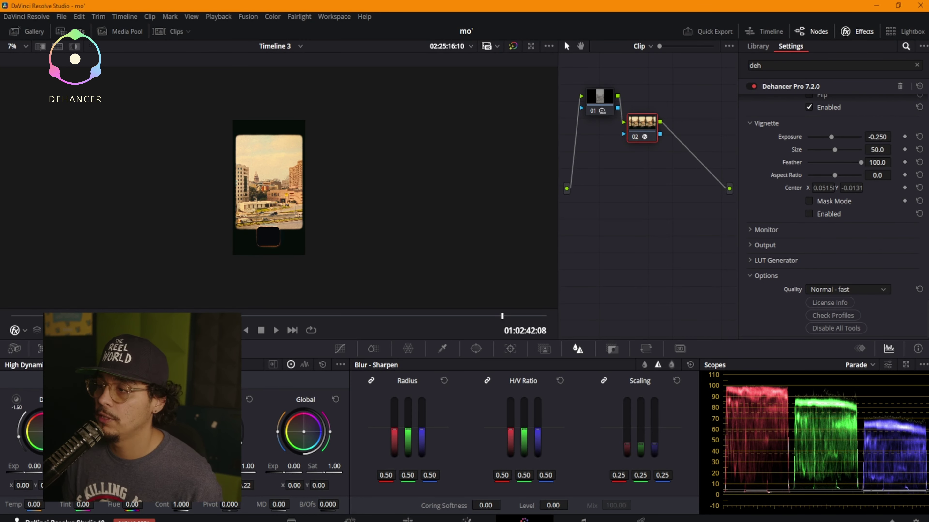
scroll(833, 219, "up", 3)
scroll(834, 216, "up", 2)
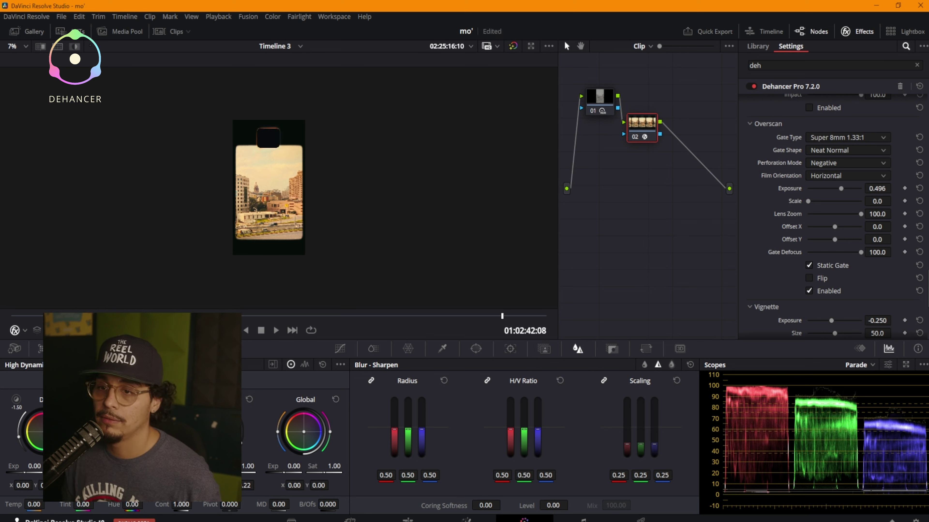
Step: Enable the Vignette section and turn off Overscan in the Dehancer settings
scroll(834, 215, "down", 3)
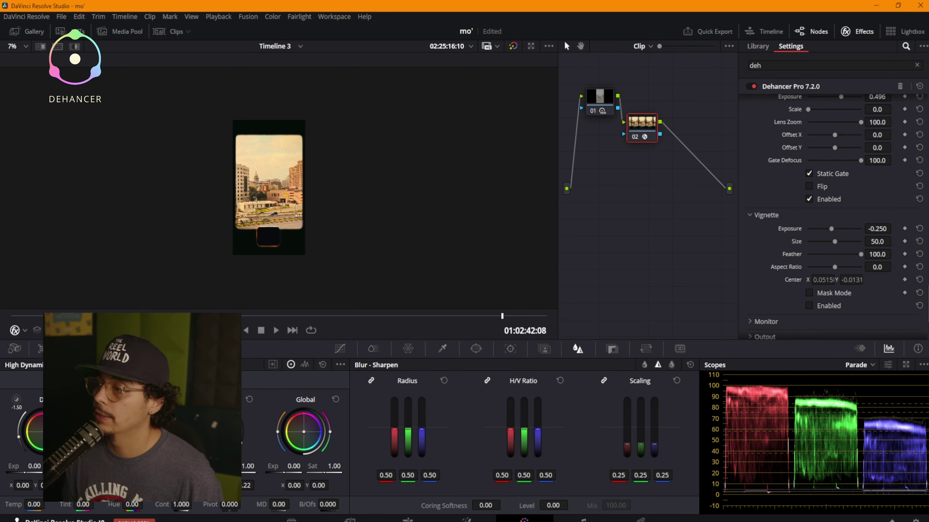
left_click(809, 306)
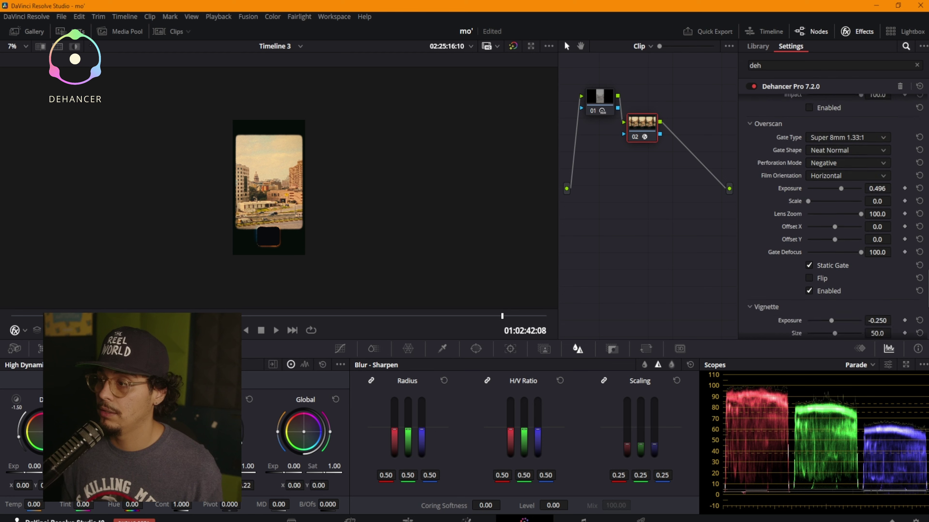
left_click(809, 199)
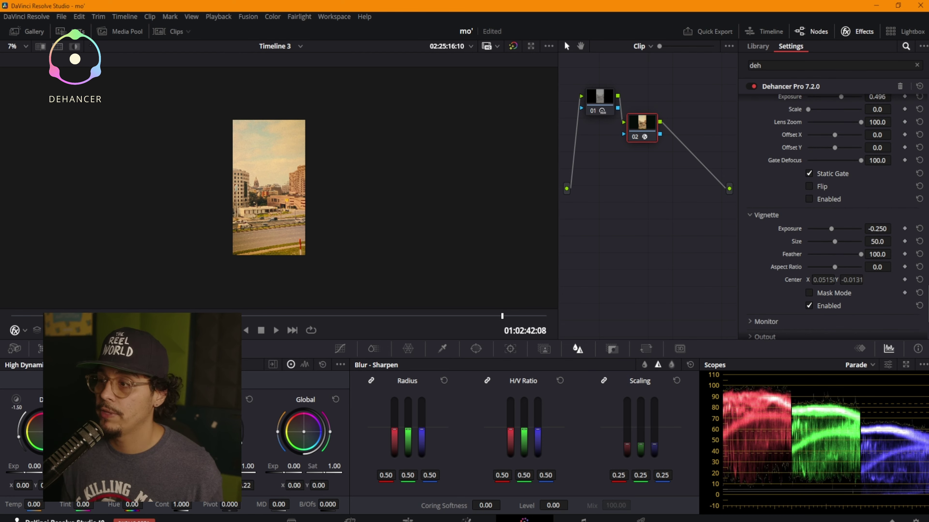
Step: Shape the vignette with Exposure -1.111, Size 78.0, Feather 23.9 and Aspect Ratio 26.6
mouse_move(831, 228)
left_mouse_down()
mouse_move(852, 228)
mouse_move(813, 228)
mouse_move(830, 241)
left_mouse_up()
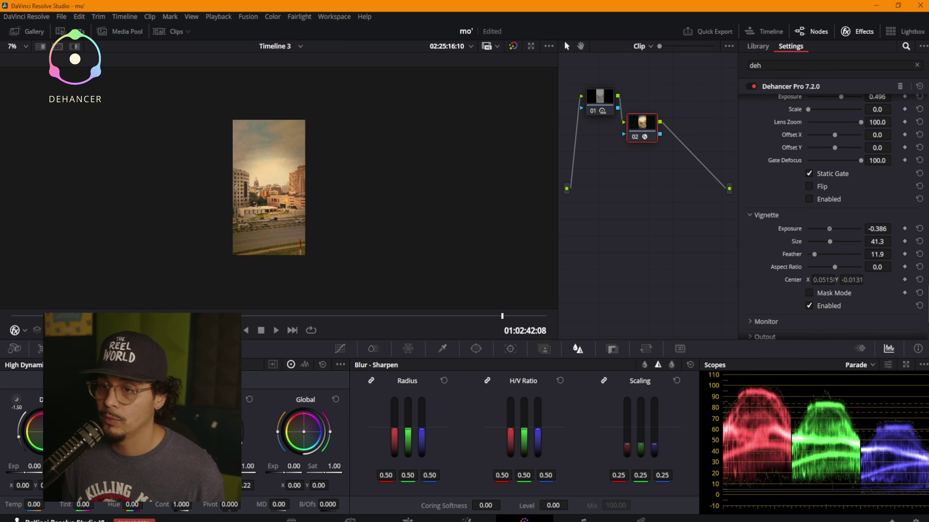
left_click_drag(829, 228, 841, 267)
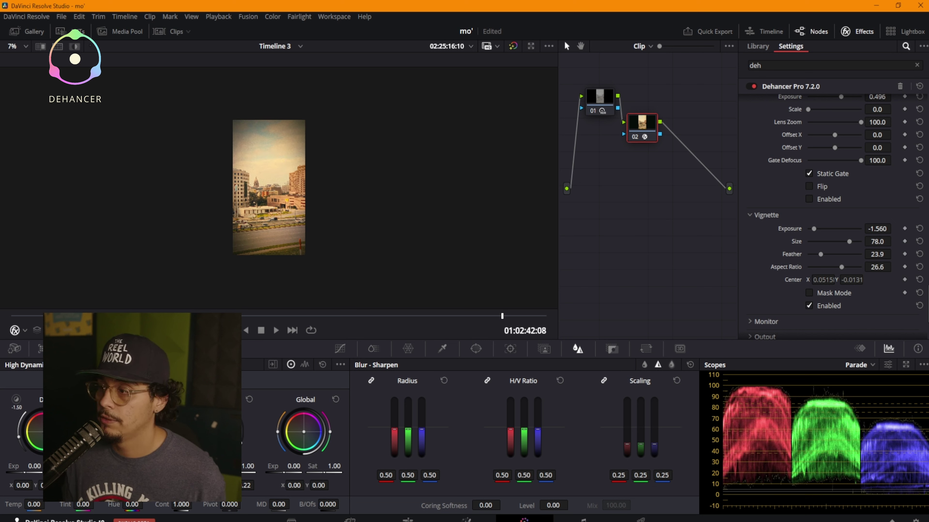
left_click_drag(815, 229, 819, 228)
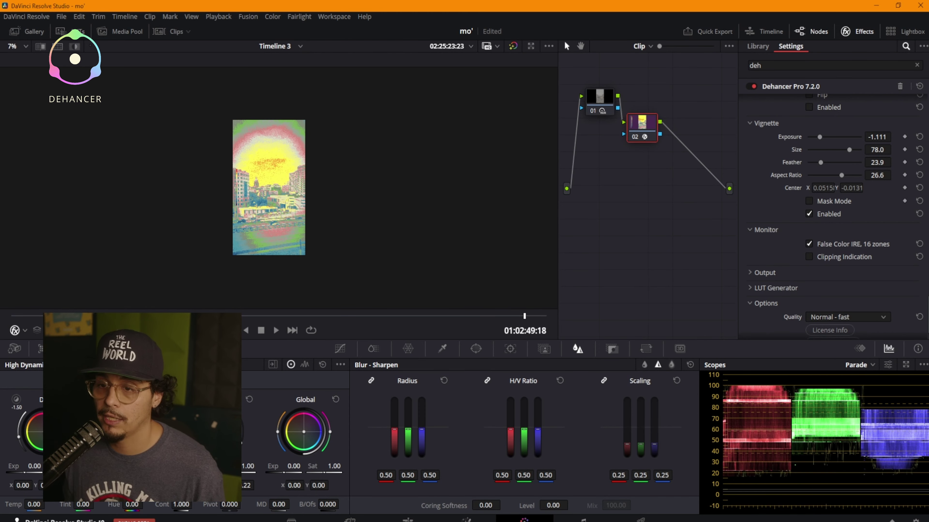
Step: With False Color IRE, 16 zones on, examine the sky, buildings and IRE scale close up
scroll(259, 188, "up", 3)
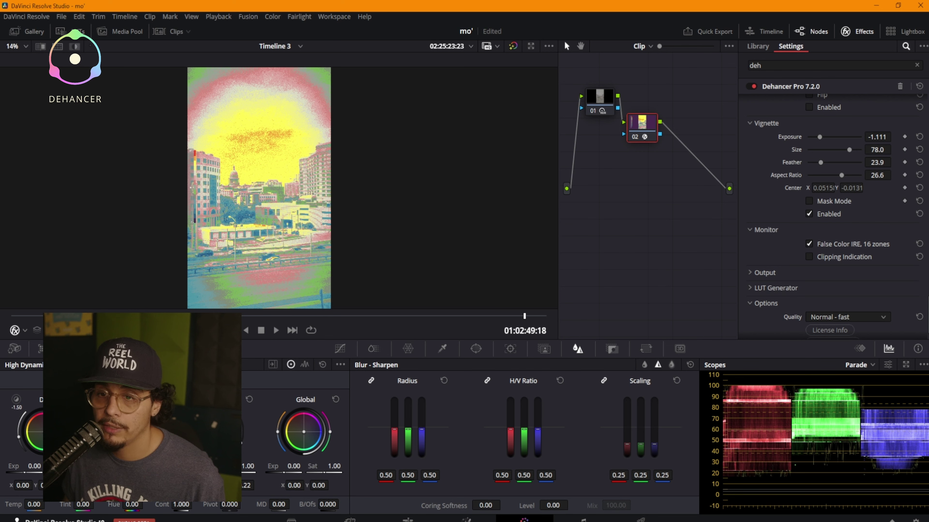
scroll(278, 188, "up", 5)
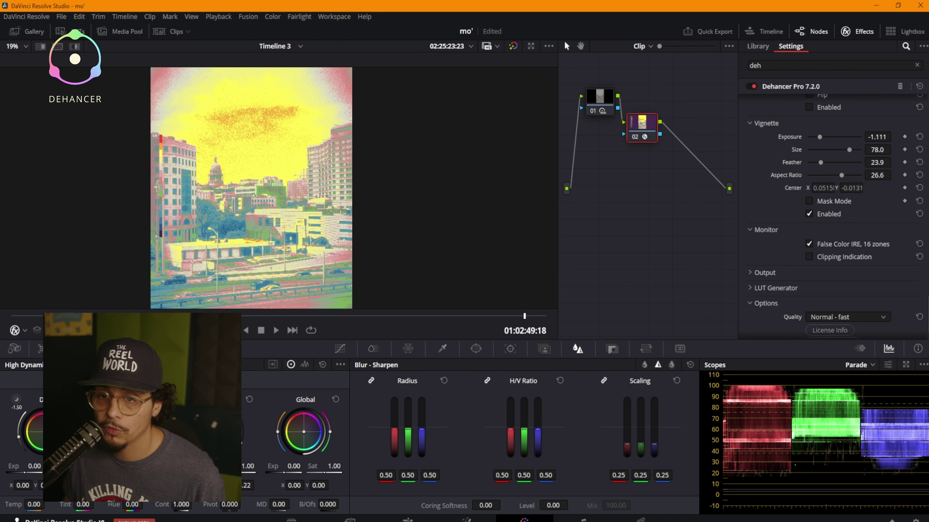
key("ctrl+equal")
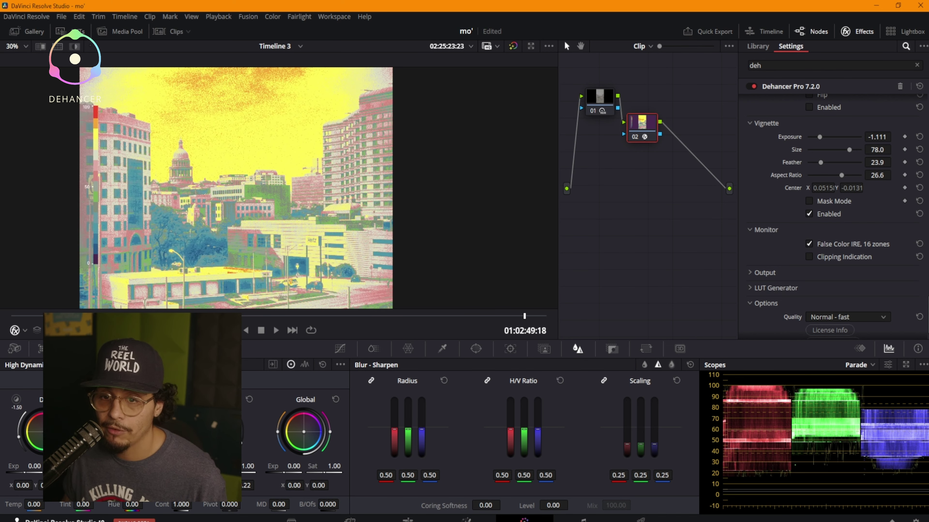
key("ctrl+equal")
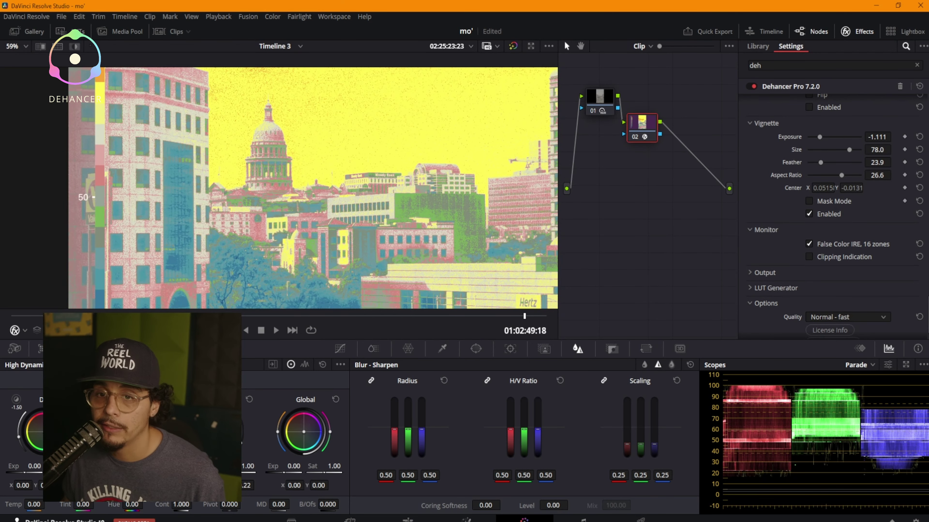
key("ctrl+minus")
left_click_drag(348, 249, 300, 288)
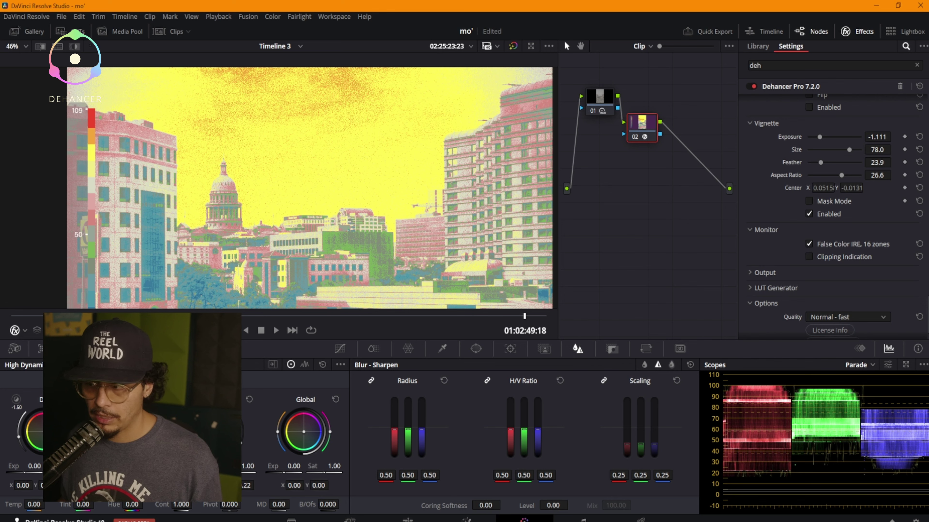
Step: Lower the input Exposure Comp. to -2.705 and check the false color view of the wider frame
scroll(833, 212, "up", 3)
scroll(834, 212, "up", 8)
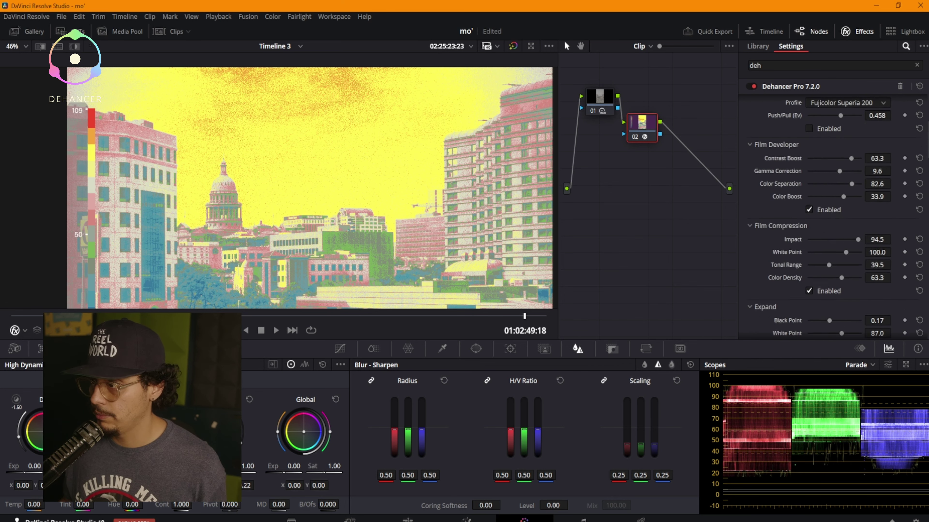
left_click_drag(820, 168, 810, 168)
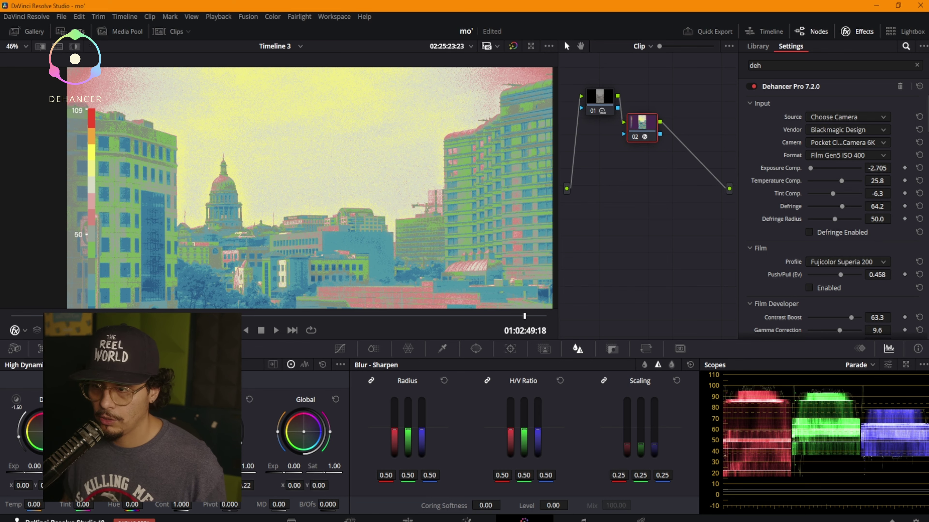
scroll(278, 188, "down", 5)
scroll(279, 188, "down", 3)
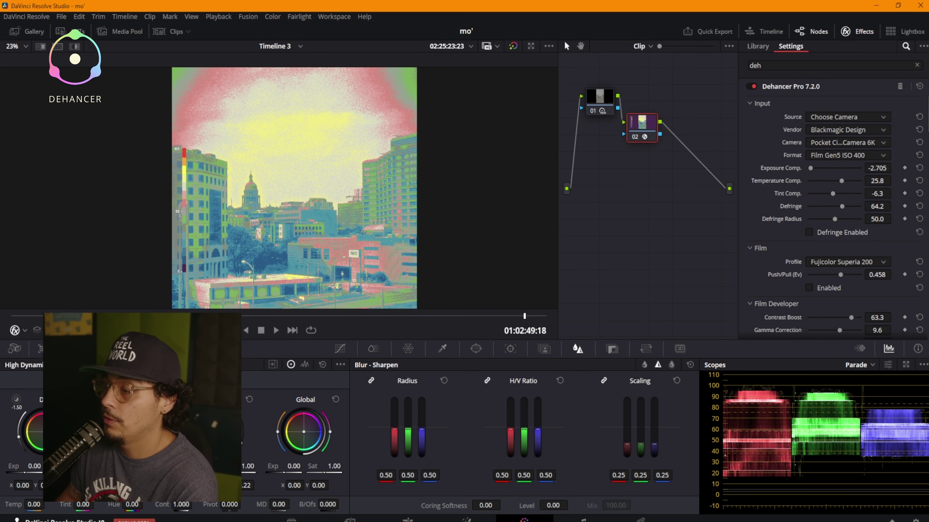
Step: Turn off False Color IRE, 16 zones and view the graded frame in full screen
scroll(834, 212, "down", 15)
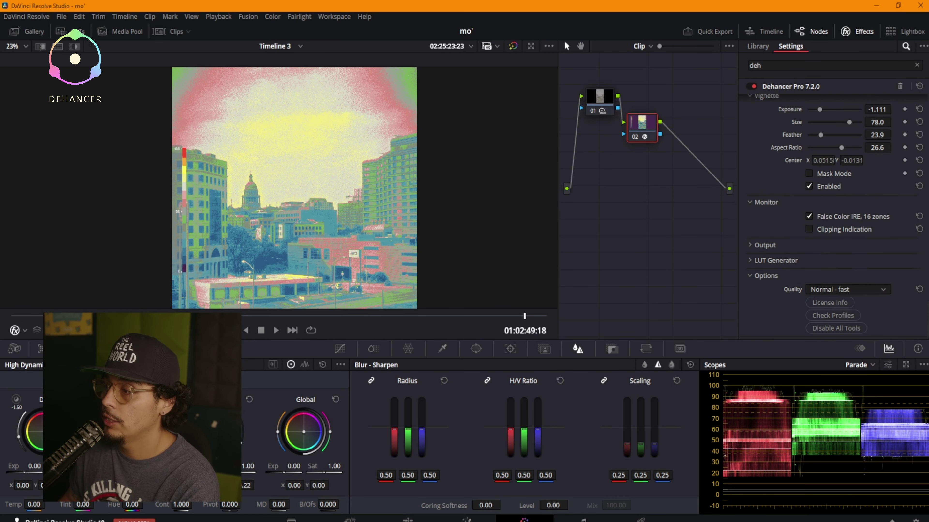
left_click(809, 216)
scroll(278, 188, "down", 3)
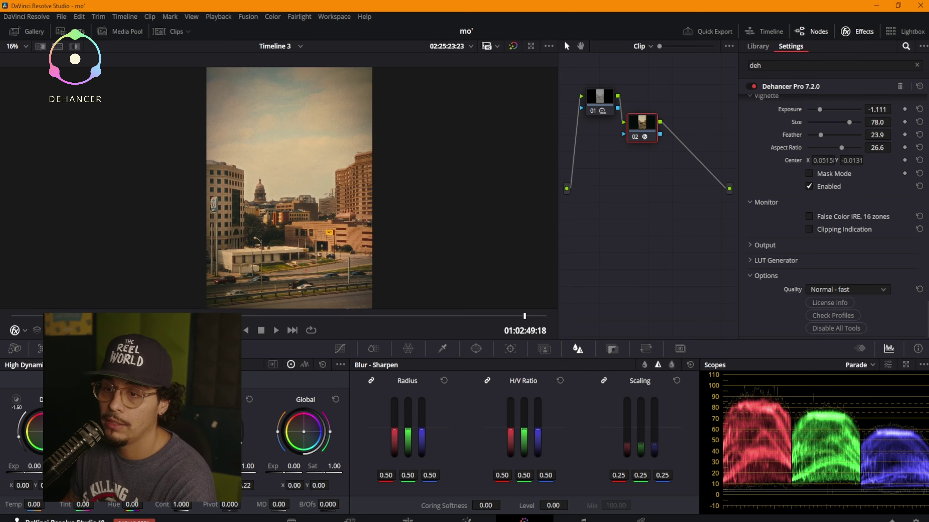
key("ctrl+f")
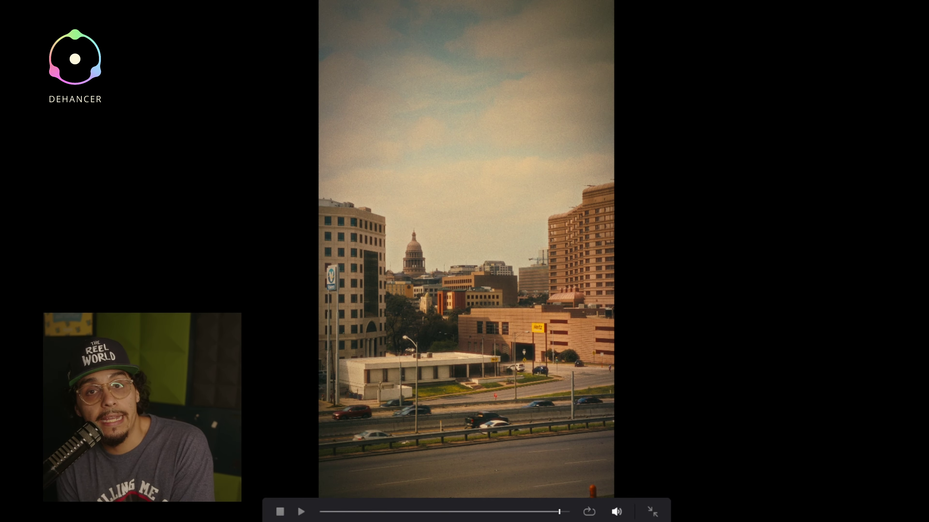
key("Escape")
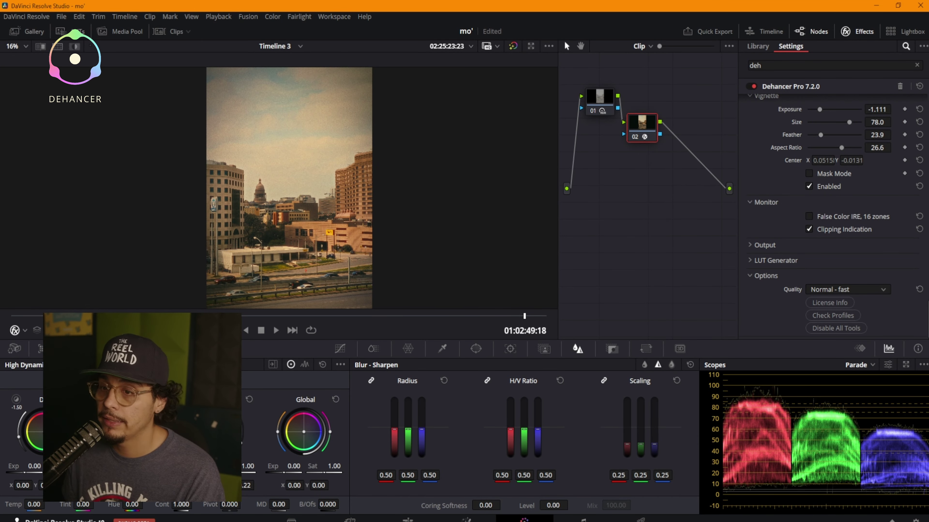
Step: With Clipping Indication on, try a brighter input Exposure Comp., settle on -1.964, and check the frame in full screen
scroll(834, 215, "up", 10)
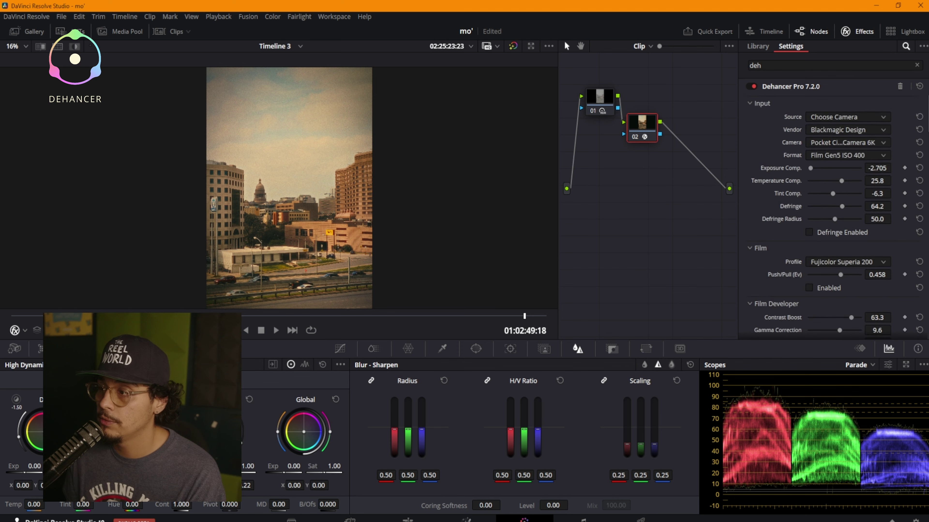
left_click_drag(834, 169, 827, 168)
scroll(834, 216, "down", 15)
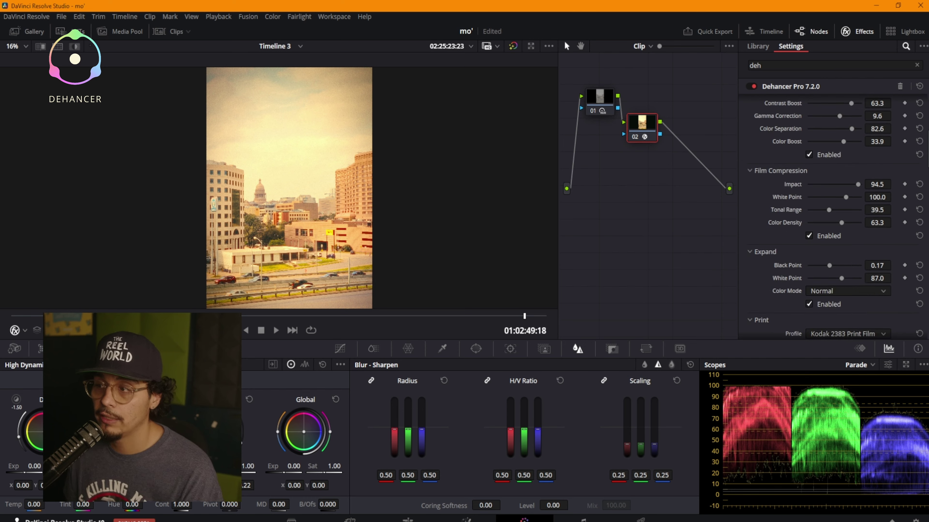
scroll(833, 216, "up", 15)
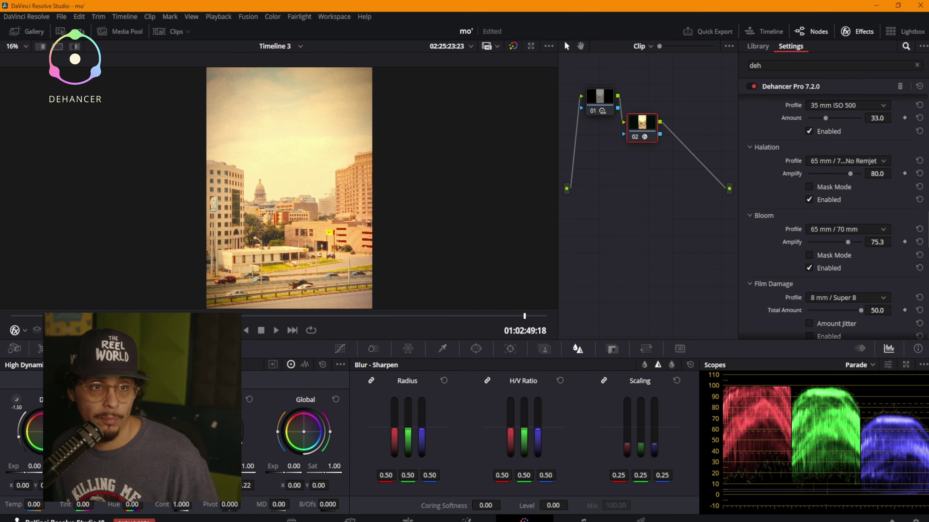
mouse_move(827, 169)
left_mouse_down()
mouse_move(818, 168)
mouse_move(836, 168)
mouse_move(815, 168)
left_mouse_up()
mouse_move(879, 168)
left_mouse_down()
mouse_move(896, 168)
mouse_move(888, 168)
left_mouse_up()
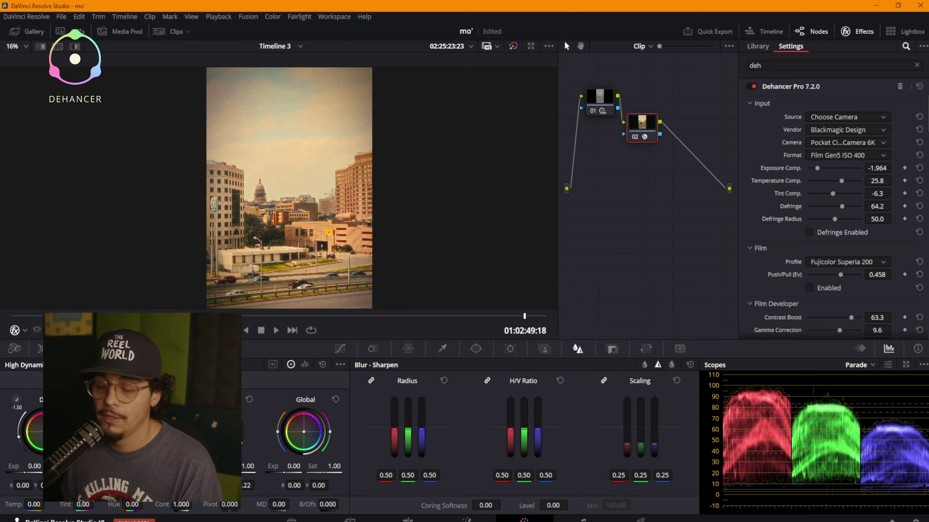
key("ctrl+f")
key("ctrl+f")
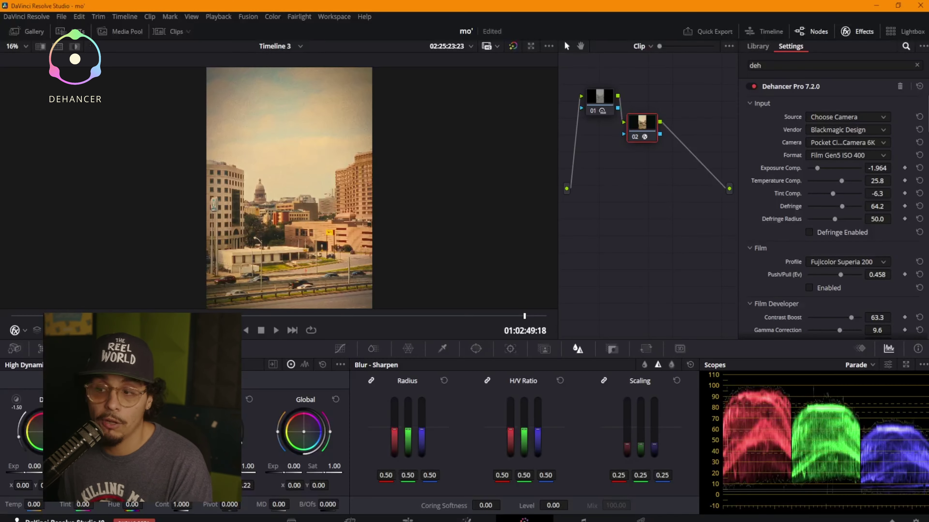
Step: Expand the Output section and try out the Total Impact amount, leaving it at 100
scroll(834, 219, "down", 15)
left_click(750, 245)
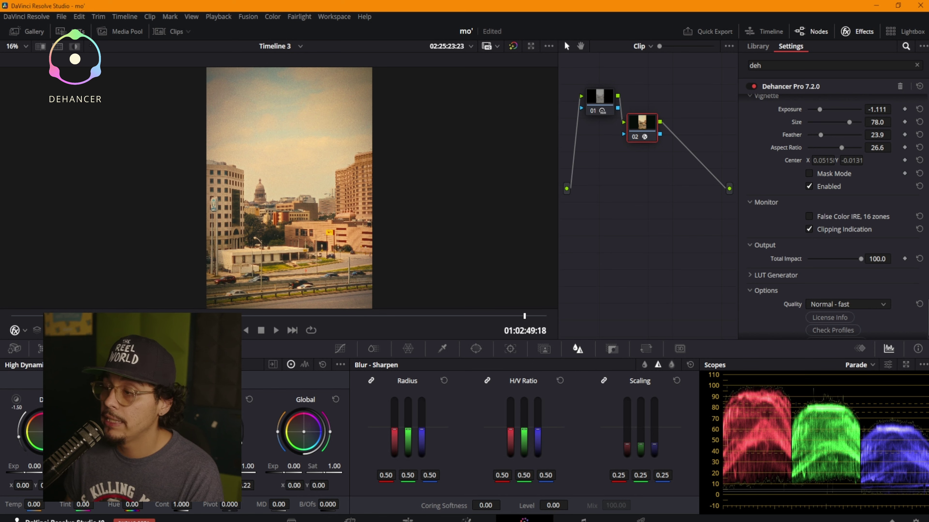
mouse_move(860, 259)
left_mouse_down()
mouse_move(834, 259)
mouse_move(861, 259)
left_mouse_up()
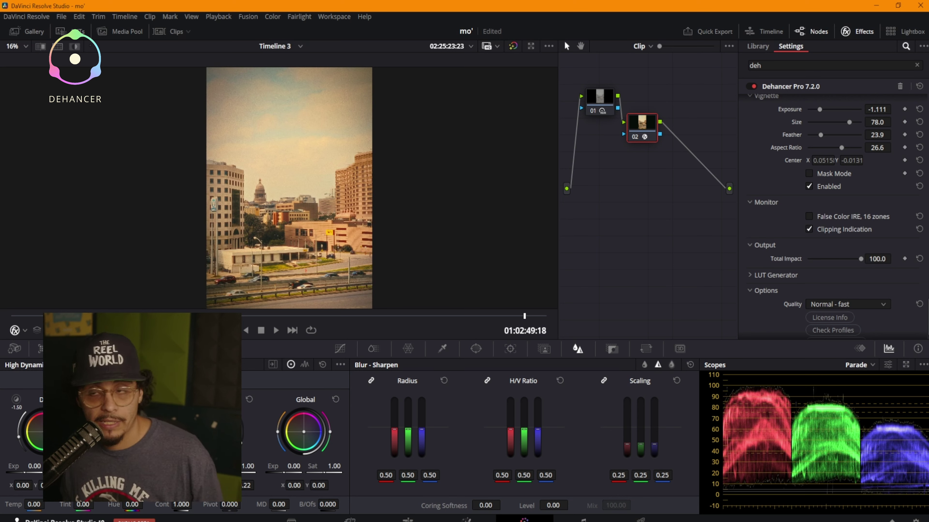
scroll(834, 216, "down", 1)
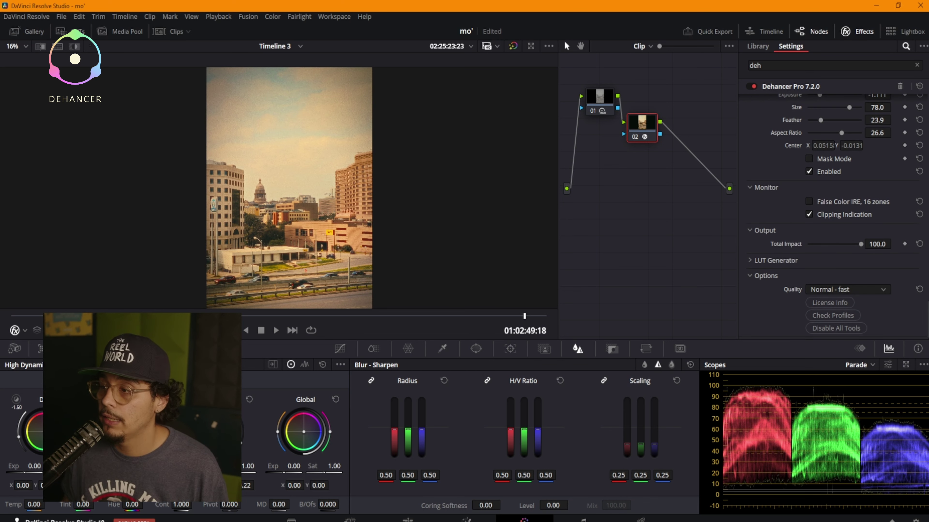
Step: Keyframe Total Impact from 0 at the clip's start to 100 at 01:00:03:17, and play back the transition
left_click_drag(18, 316, 11, 316)
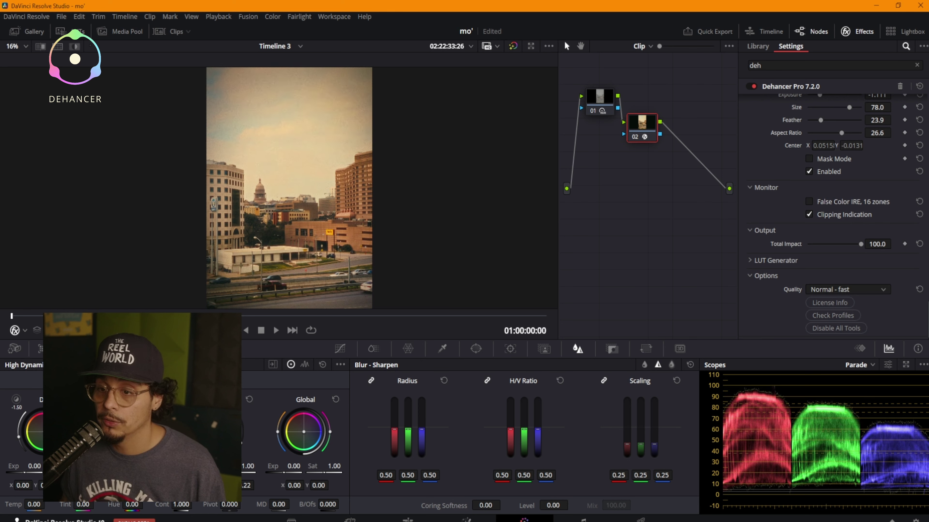
left_click_drag(860, 244, 808, 244)
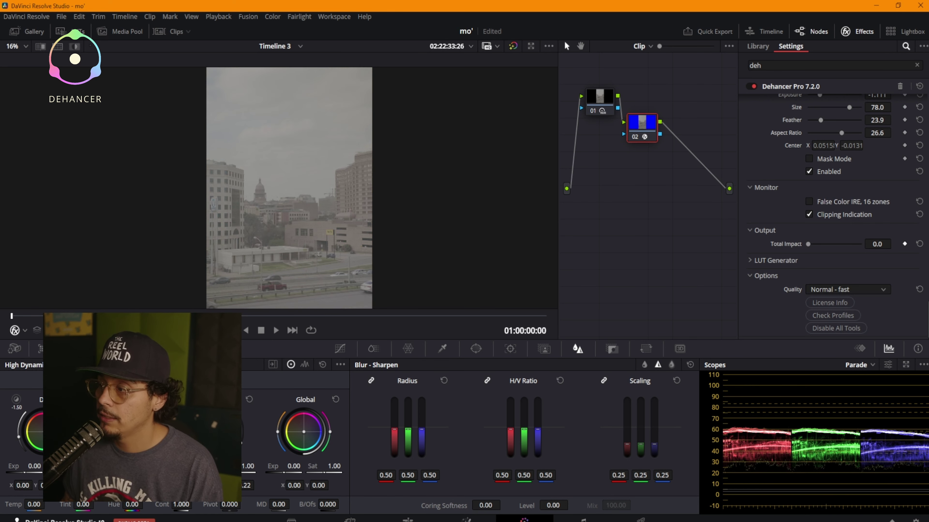
left_click_drag(11, 316, 22, 316)
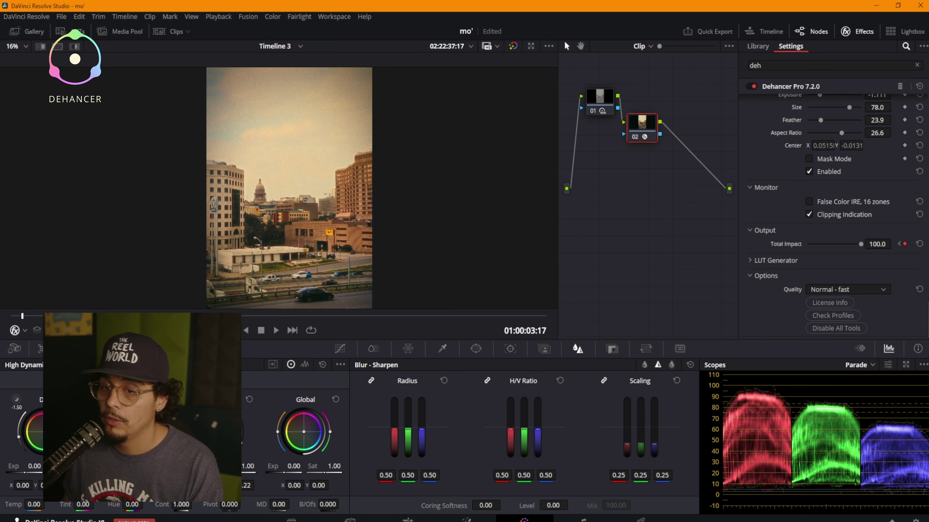
key("Home")
key("space")
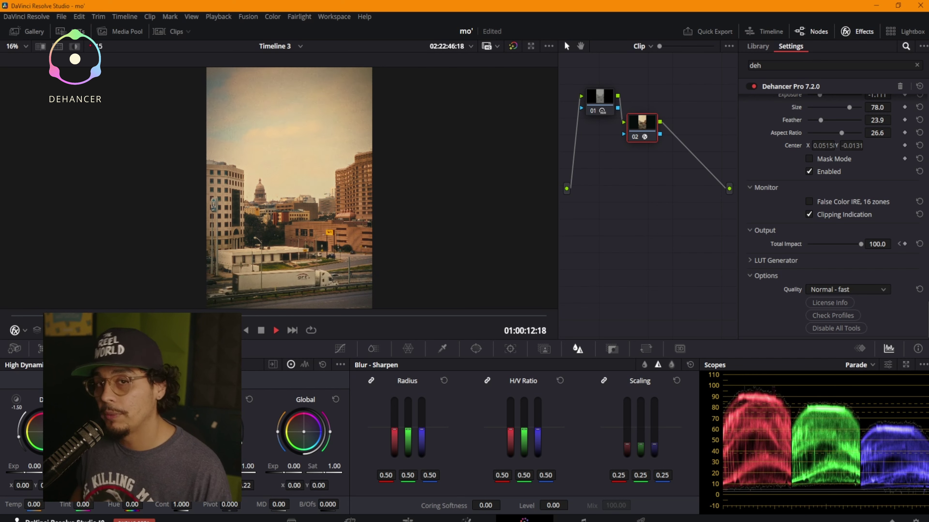
key("space")
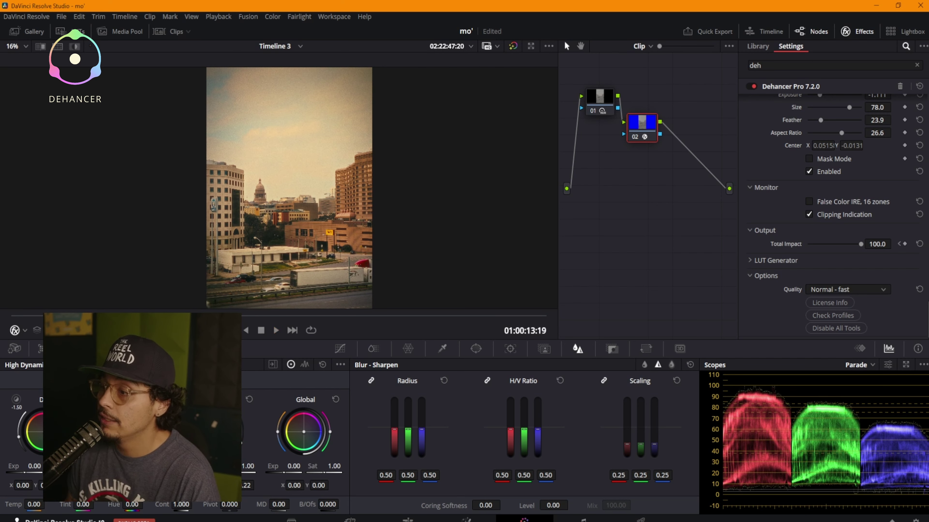
Step: Set the Dehancer Quality to High - slow and the LUT Generator's LUT Size to Normal (33x33x33)
left_click(847, 290)
left_click(827, 314)
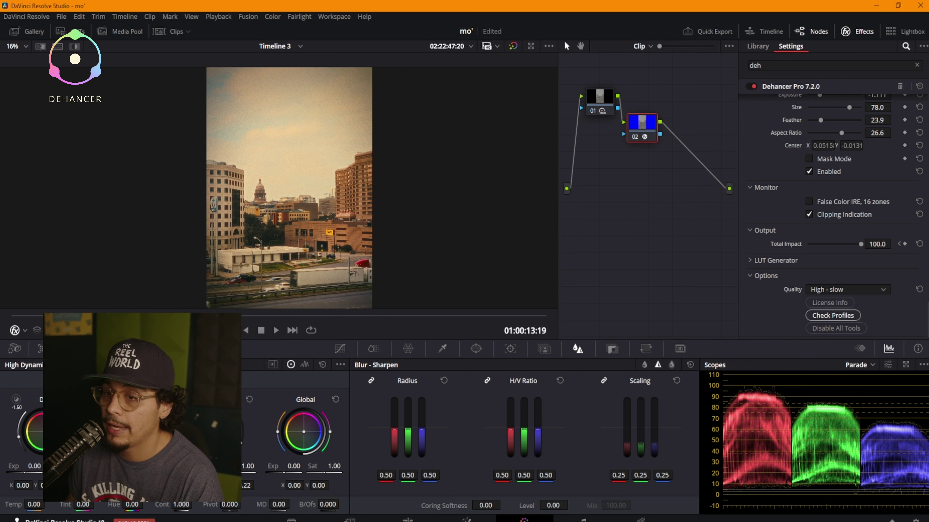
left_click(775, 260)
scroll(838, 217, "down", 1)
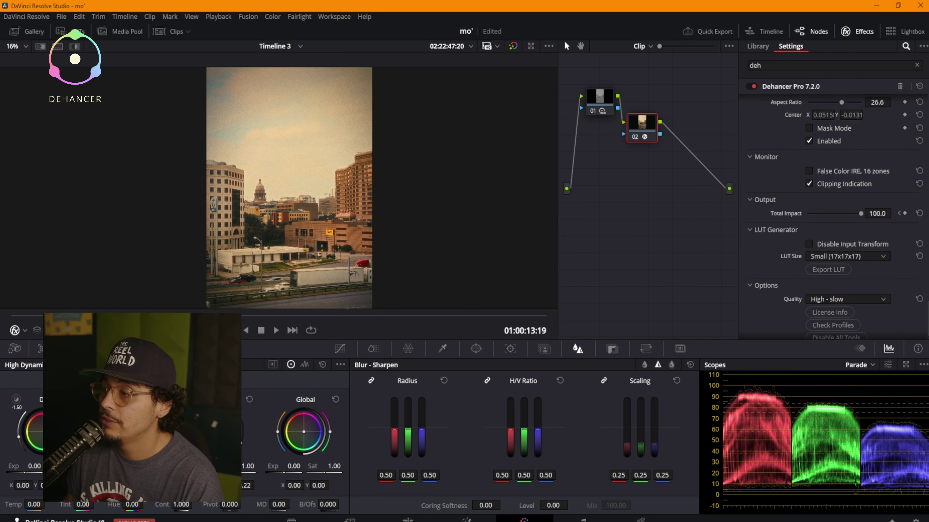
left_click(847, 256)
left_click(837, 280)
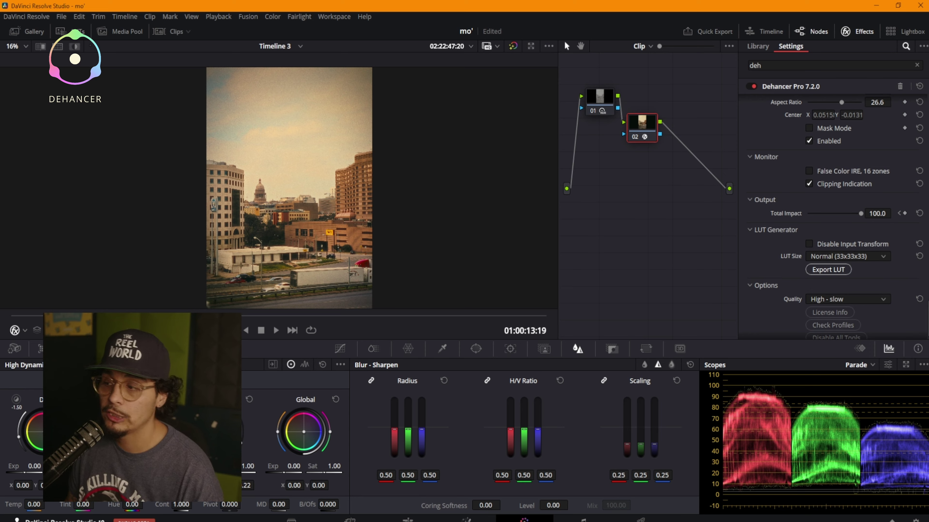